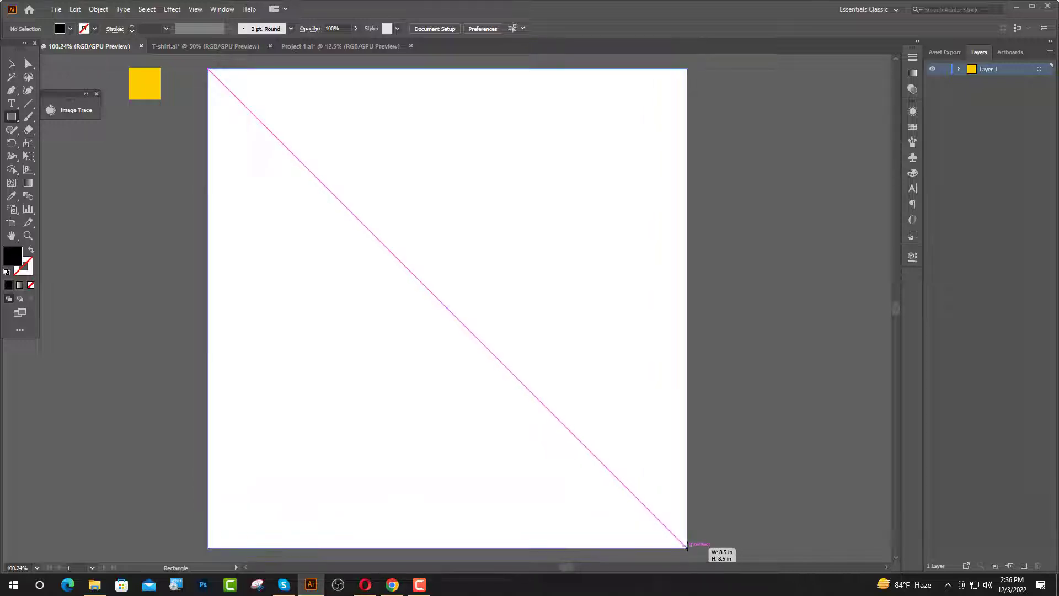
# Lock the black background rectangle, show the rulers and place vertical guides at about 1.4 in and 7.1 in.
pyautogui.click(9, 65)
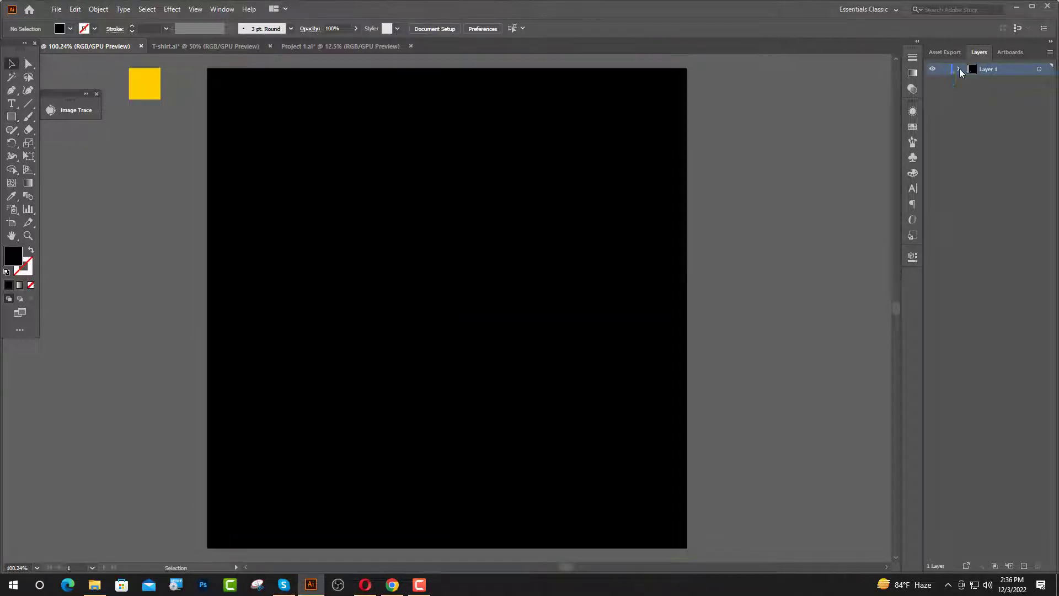
pyautogui.click(572, 354)
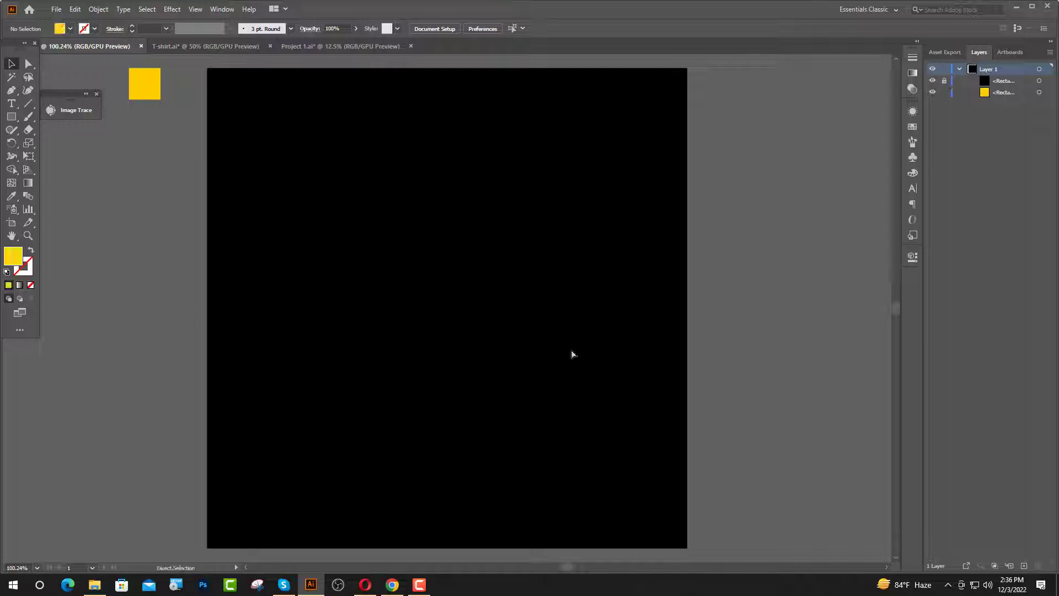
pyautogui.hotkey('ctrl', 'r')
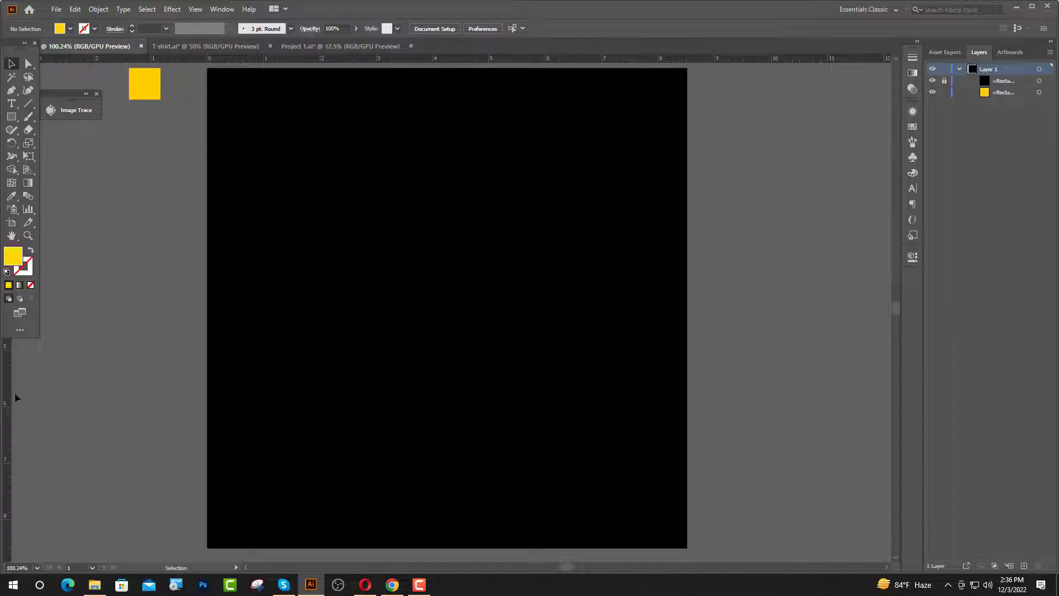
pyautogui.moveTo(233, 406); pyautogui.dragTo(610, 445)
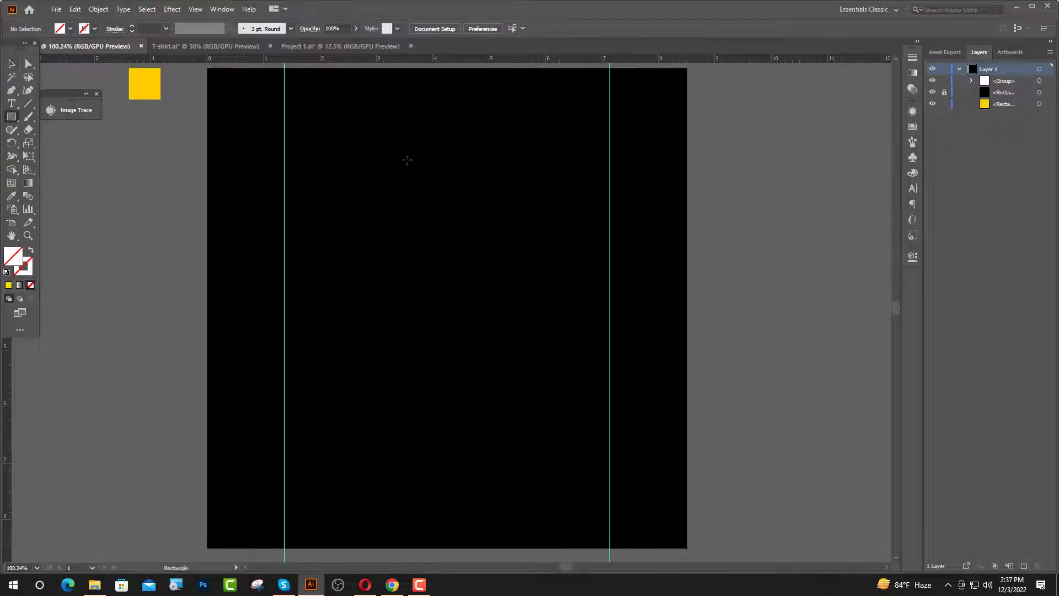
# Draw a rectangle about 1.48 by 0.37 in from the left guide and fill it with the sample square's yellow.
pyautogui.scroll(1, 329, 163)
pyautogui.keyDown('alt'); pyautogui.scroll(1, 334, 179); pyautogui.keyUp('alt')
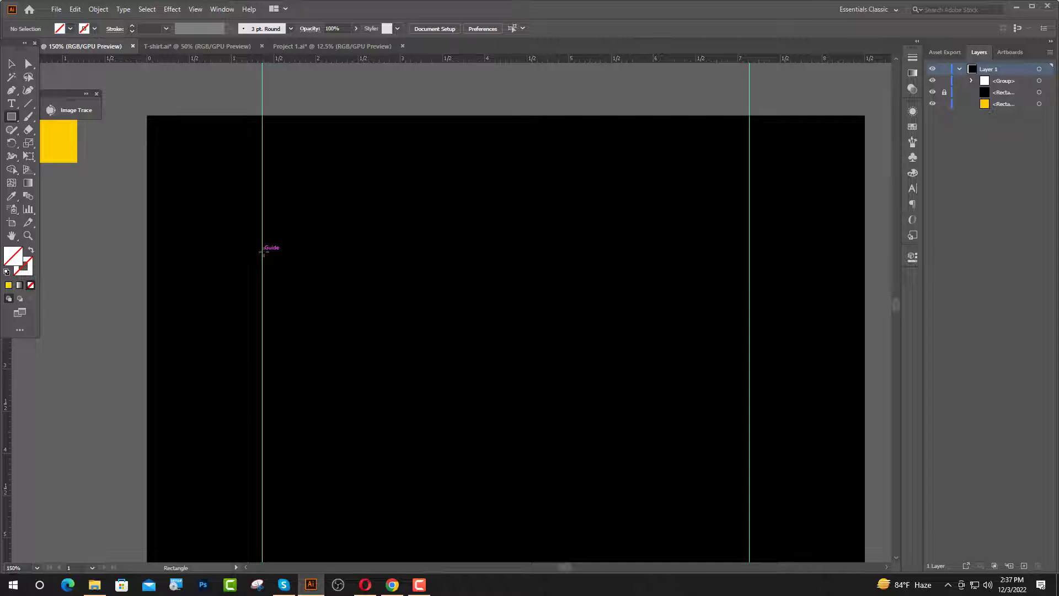
pyautogui.moveTo(262, 252); pyautogui.dragTo(388, 283)
pyautogui.click(11, 196)
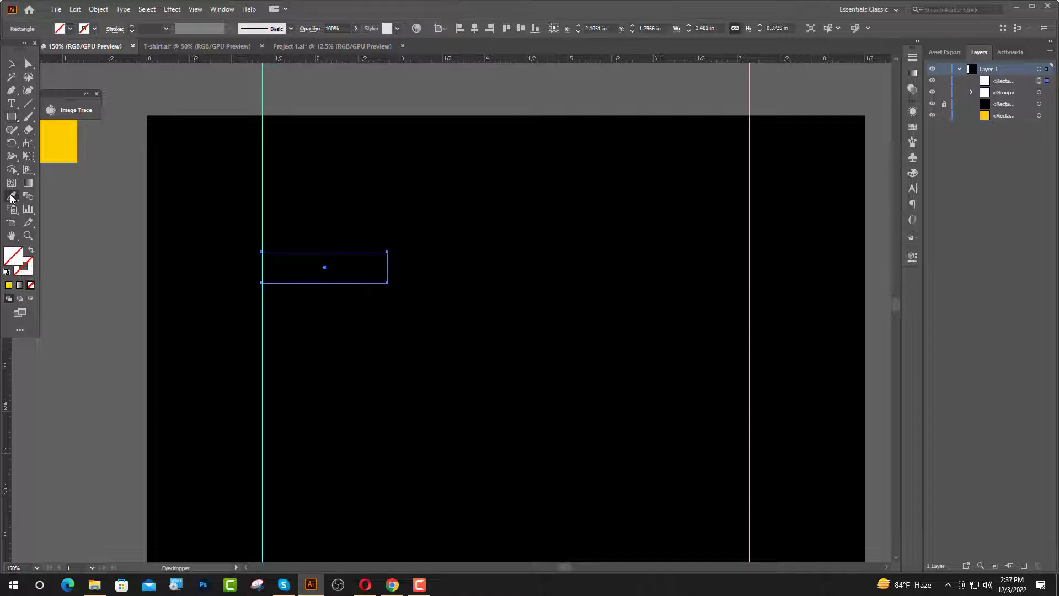
pyautogui.click(71, 129)
pyautogui.click(9, 66)
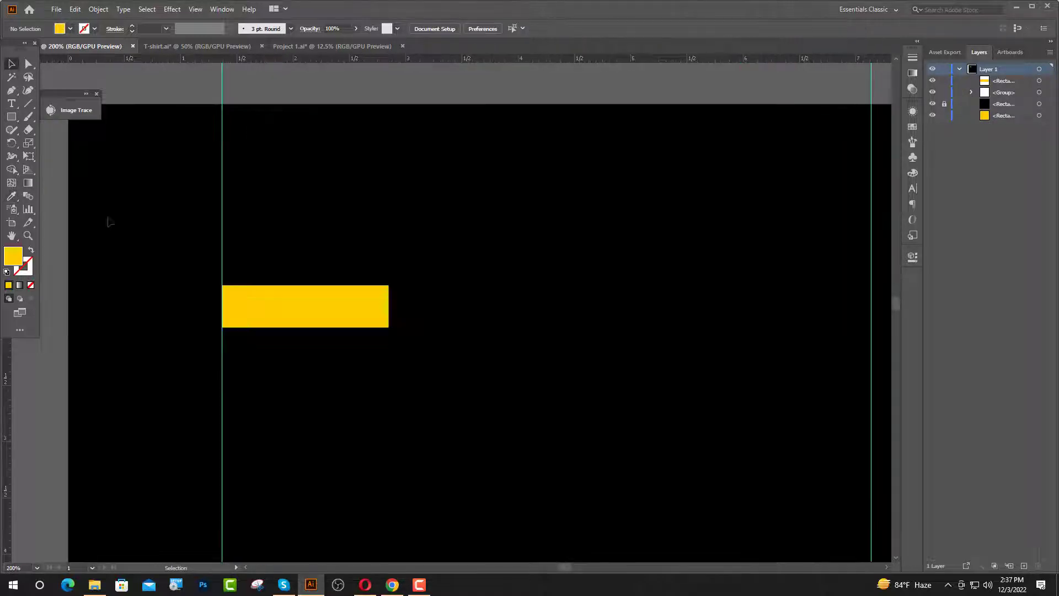
# Add the text AUTHENTIC in Poppins Bold on the yellow rectangle.
pyautogui.click(11, 104)
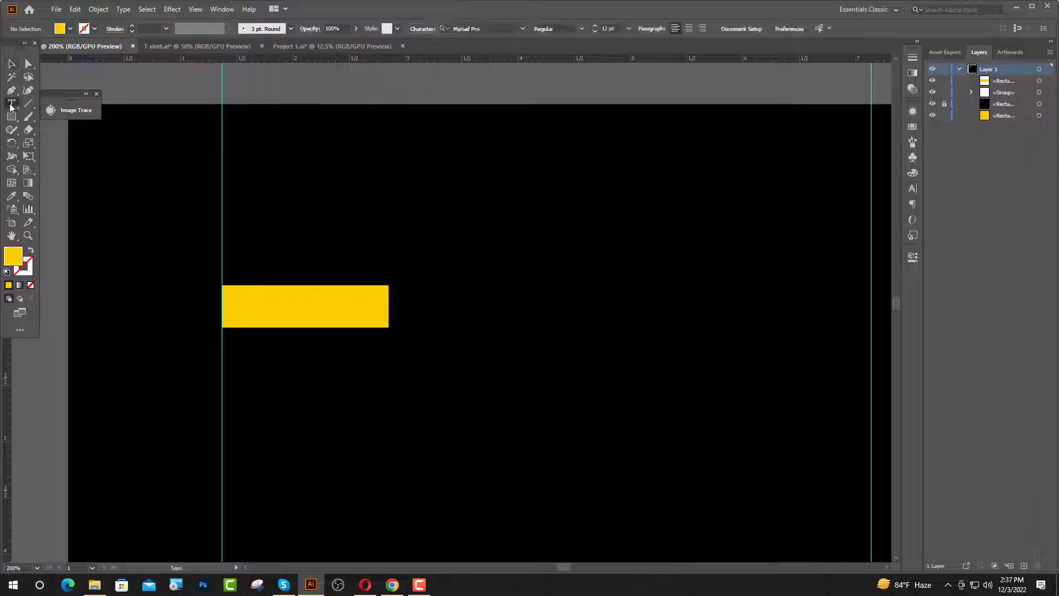
pyautogui.click(240, 296)
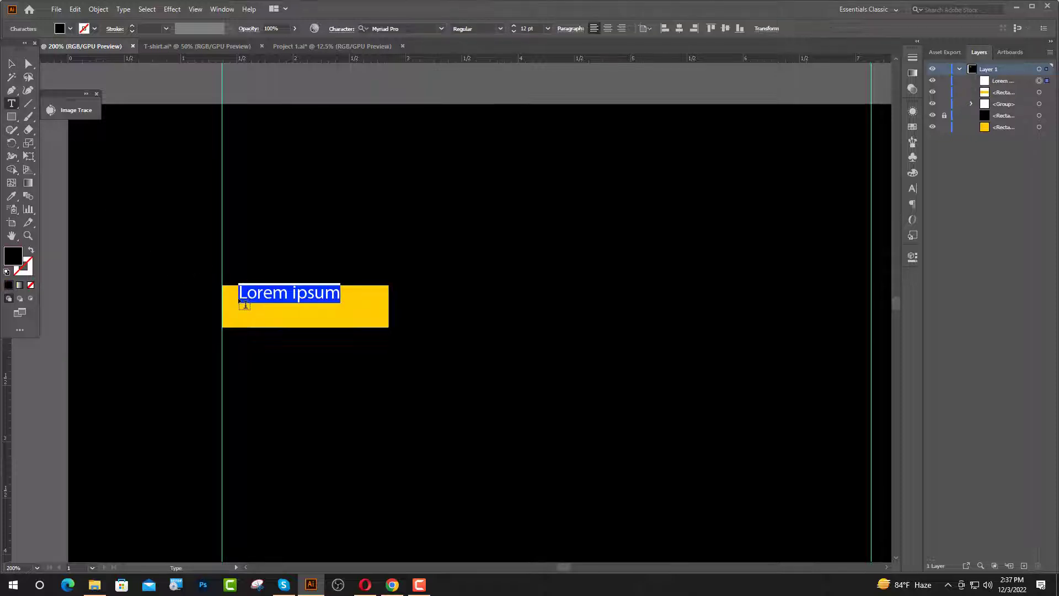
pyautogui.click(415, 30)
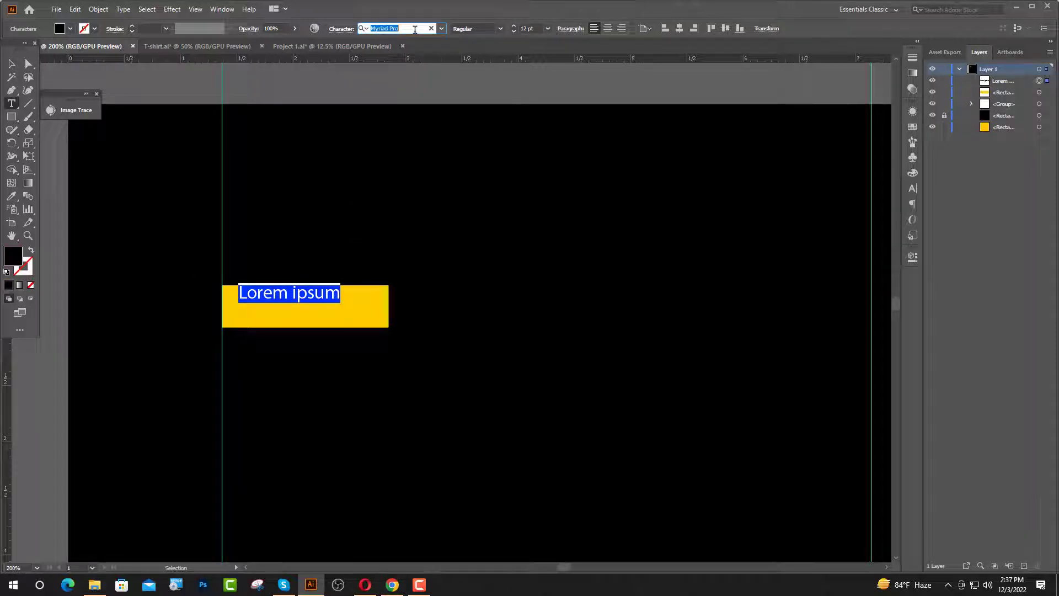
pyautogui.write('po')
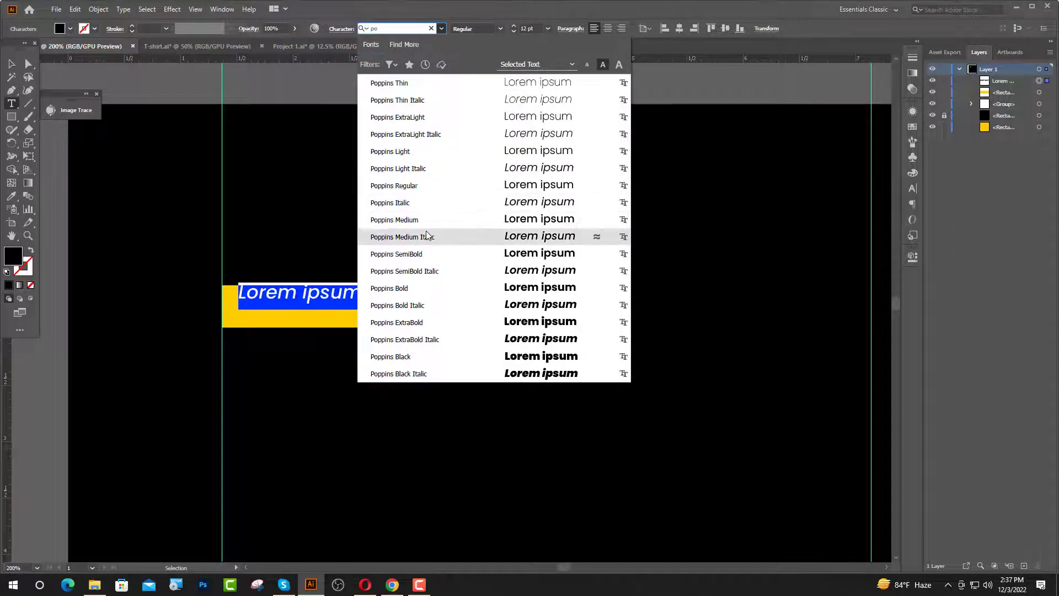
pyautogui.click(416, 289)
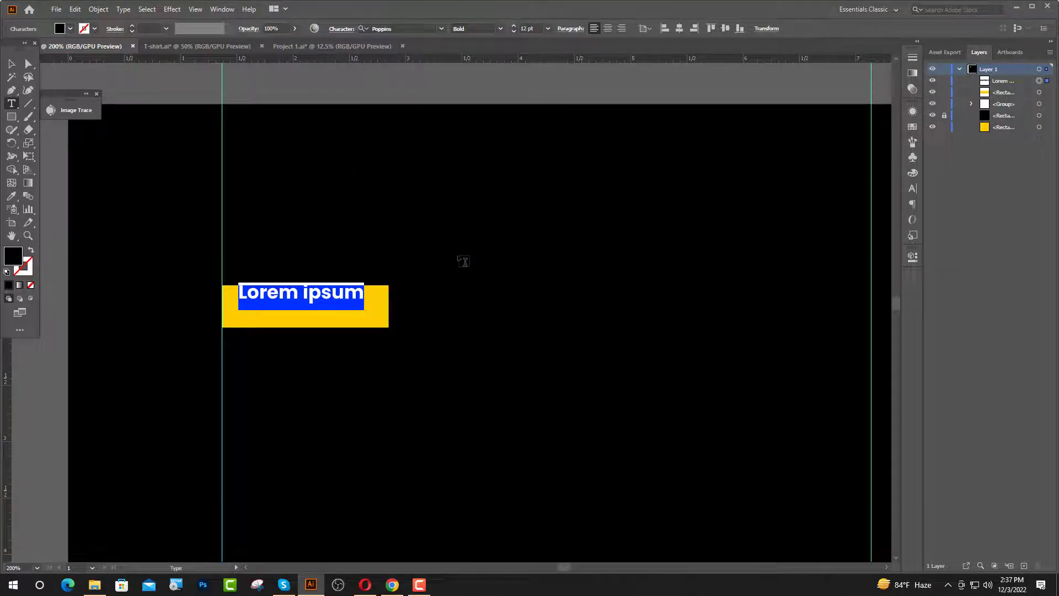
pyautogui.write('AUTHEN')
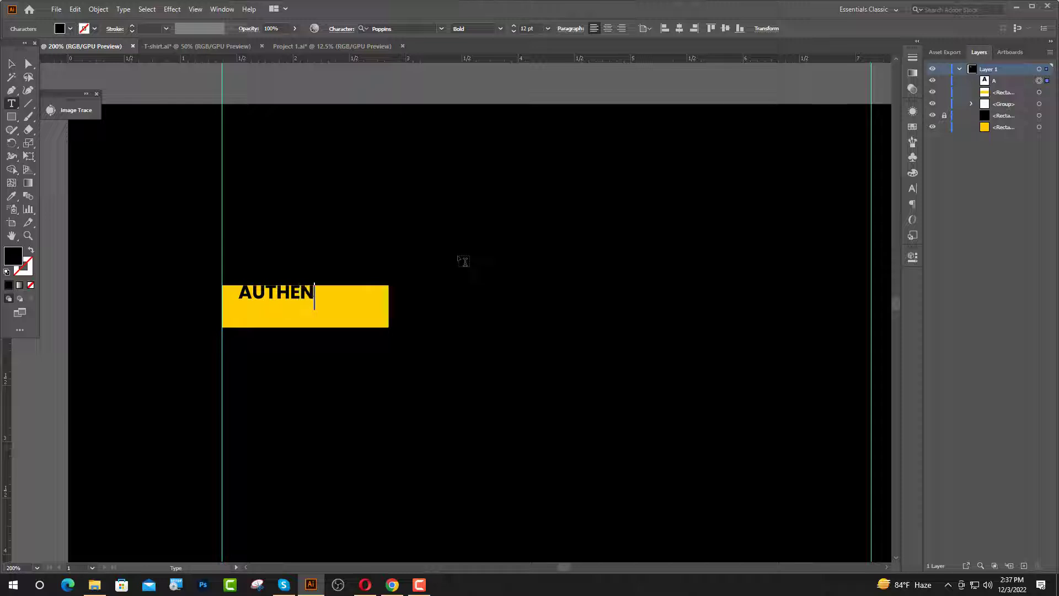
pyautogui.write('TIC')
pyautogui.press('Escape')
# Convert the AUTHENTIC text to outlines and center it on the yellow rectangle.
pyautogui.rightClick(330, 292)
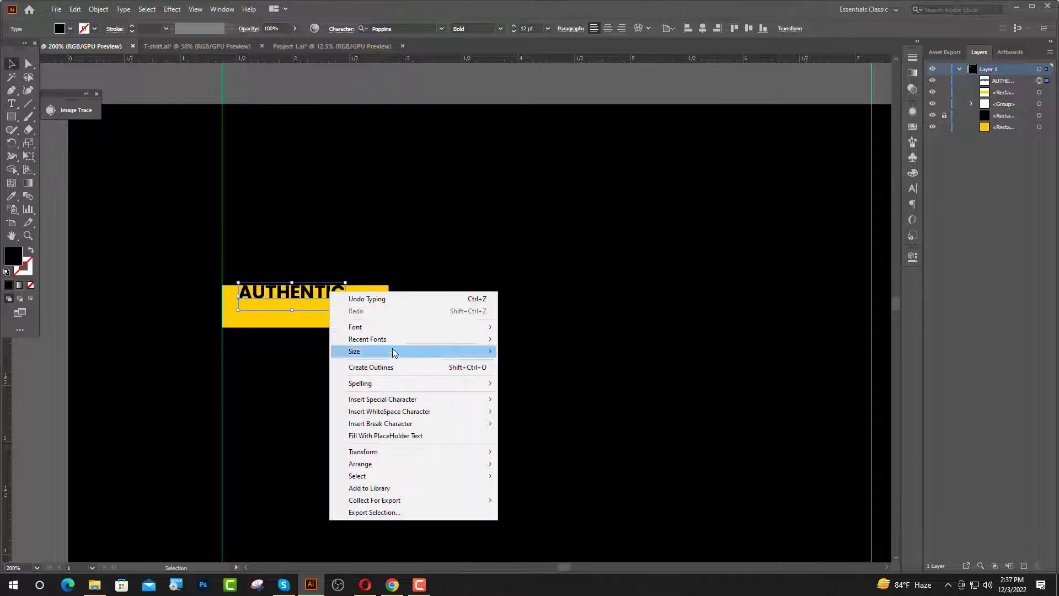
pyautogui.click(385, 369)
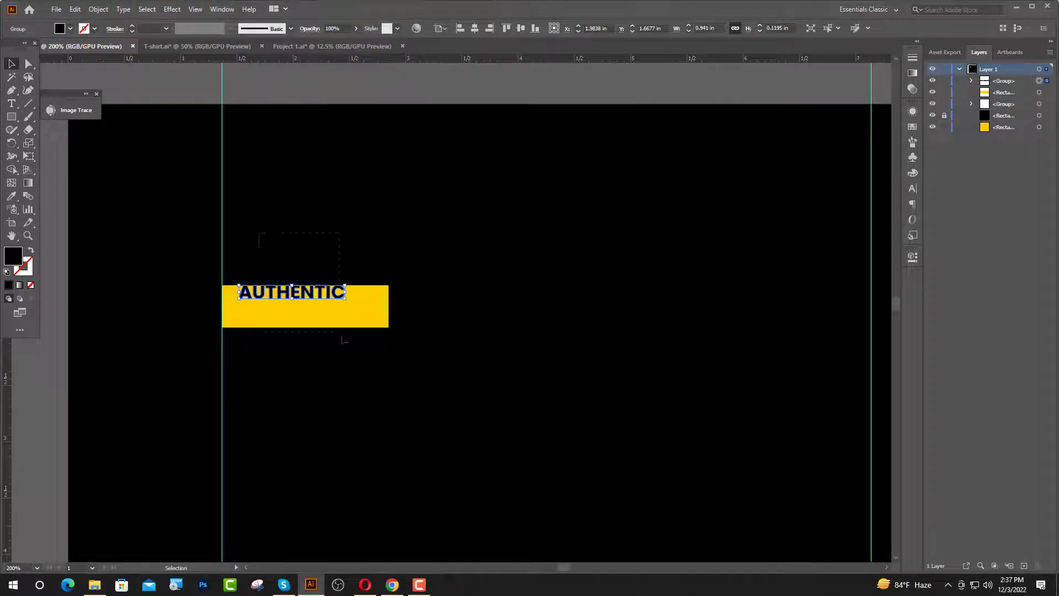
pyautogui.moveTo(343, 339); pyautogui.dragTo(344, 338)
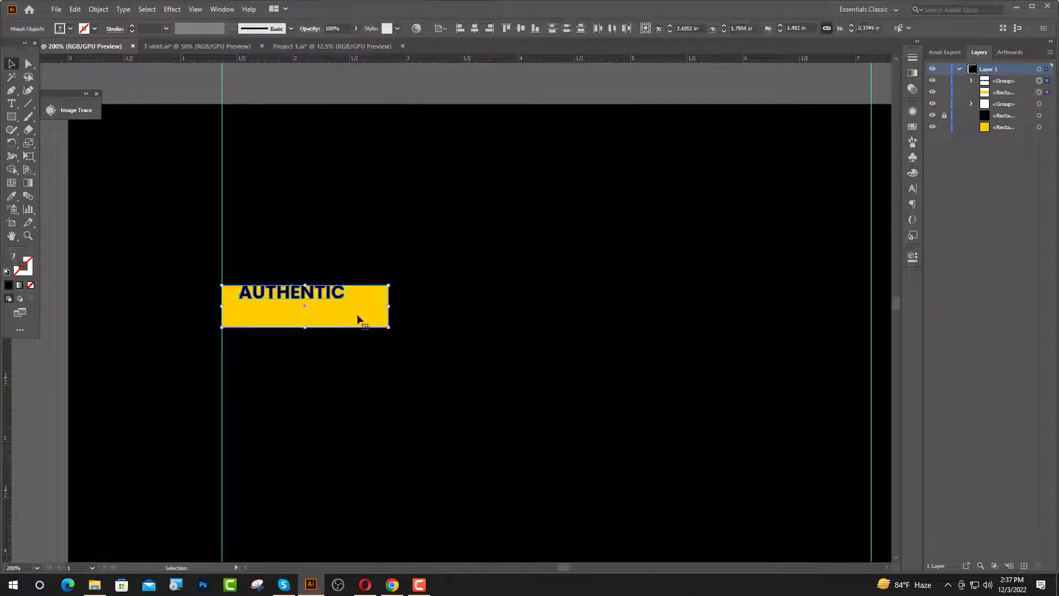
pyautogui.click(478, 28)
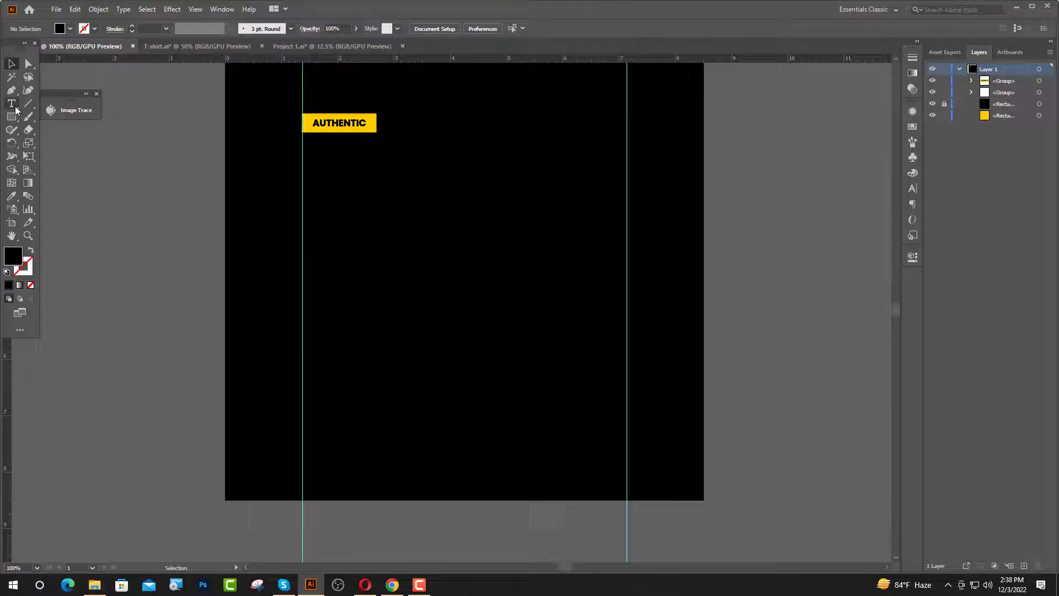
# Add the text RISE in 120 pt Poppins Black and move it against the left guide below the AUTHENTIC label.
pyautogui.click(15, 108)
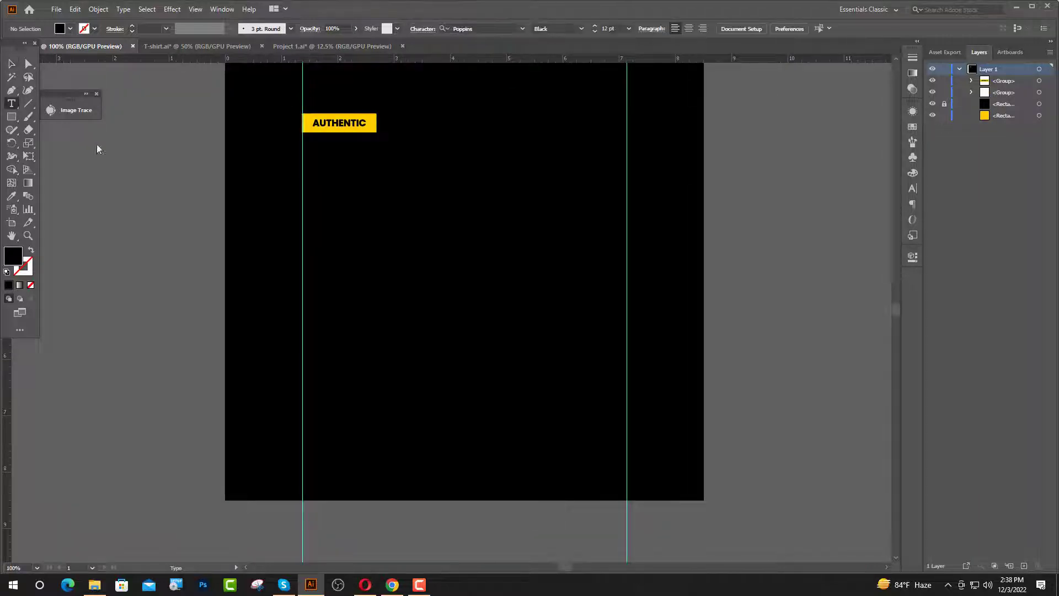
pyautogui.click(322, 178)
pyautogui.click(529, 28)
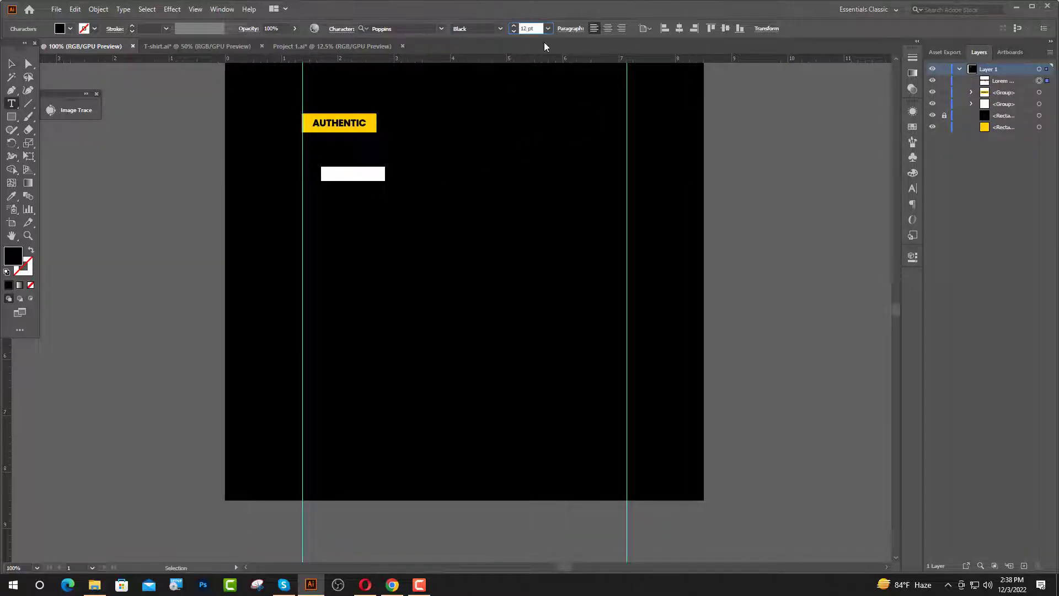
pyautogui.write('0')
pyautogui.press('Return')
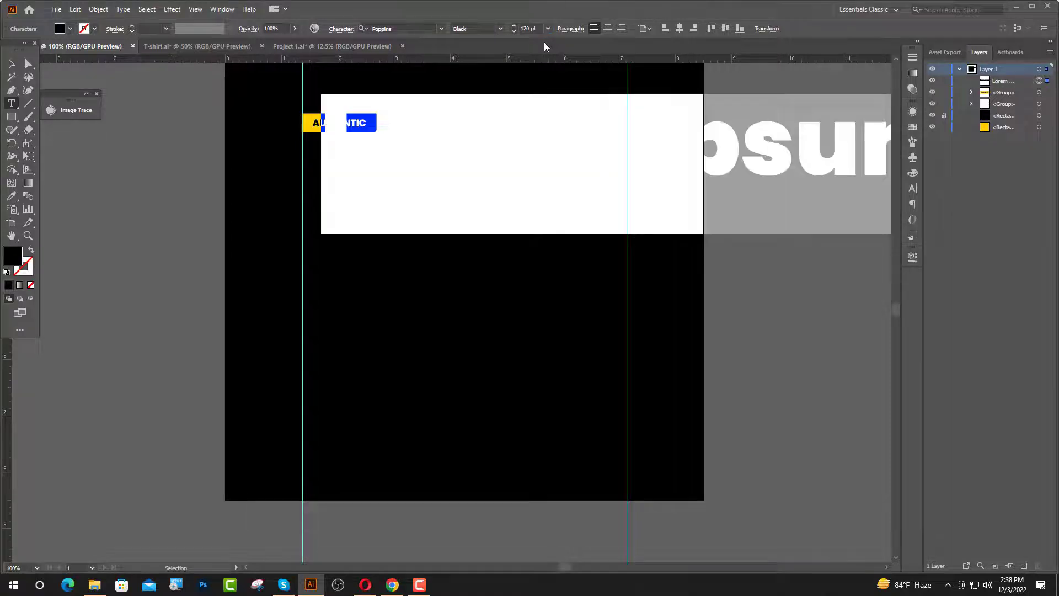
pyautogui.write('RIDE')
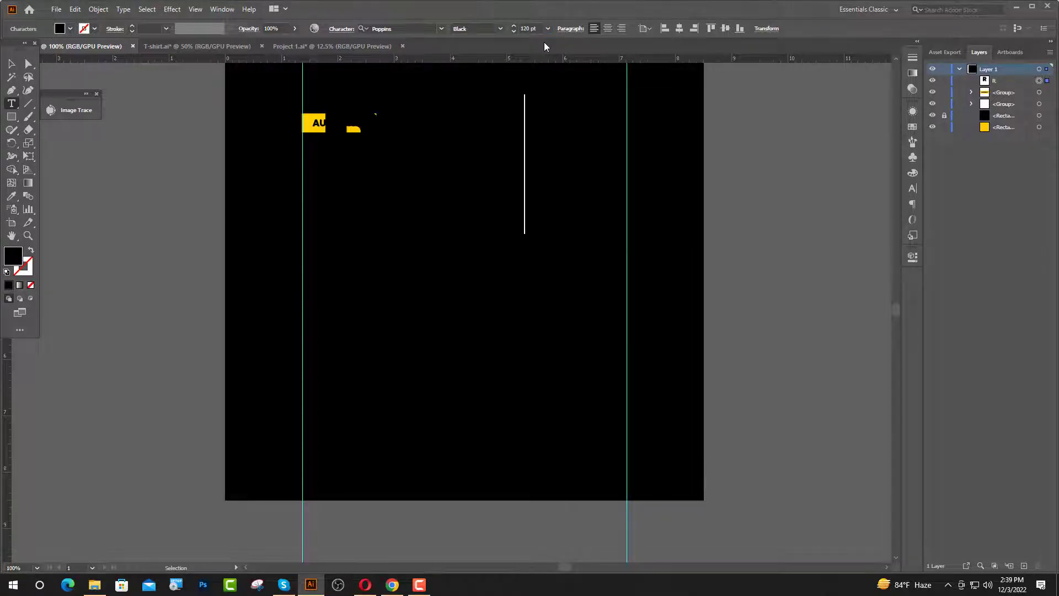
pyautogui.press('Escape')
pyautogui.moveTo(362, 174); pyautogui.dragTo(344, 210)
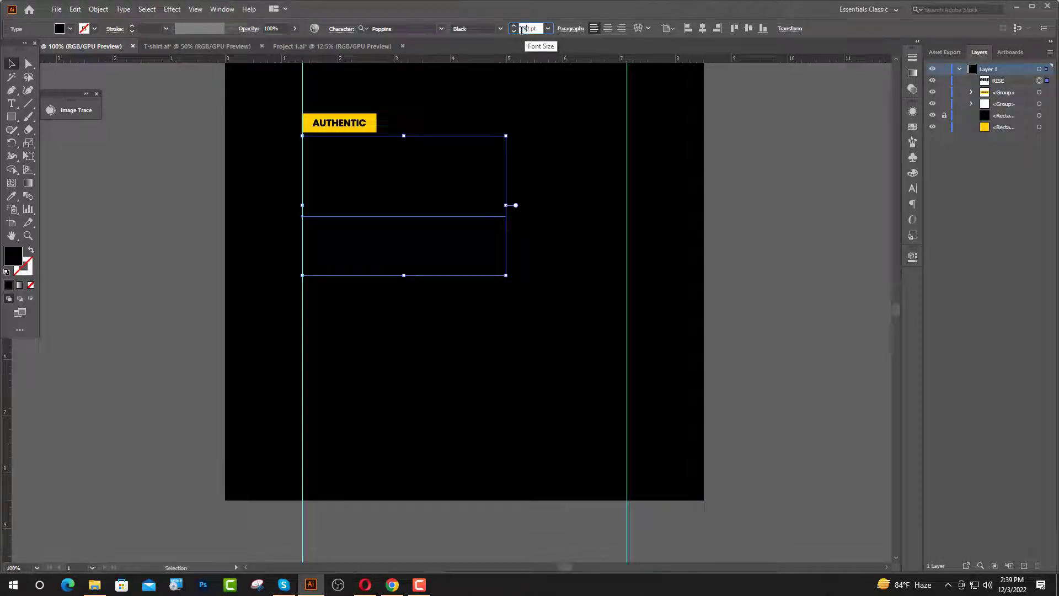
# Set the RISE text to 190 pt, shifted down between the guides, and convert it to outlines.
pyautogui.write('90')
pyautogui.press('Return')
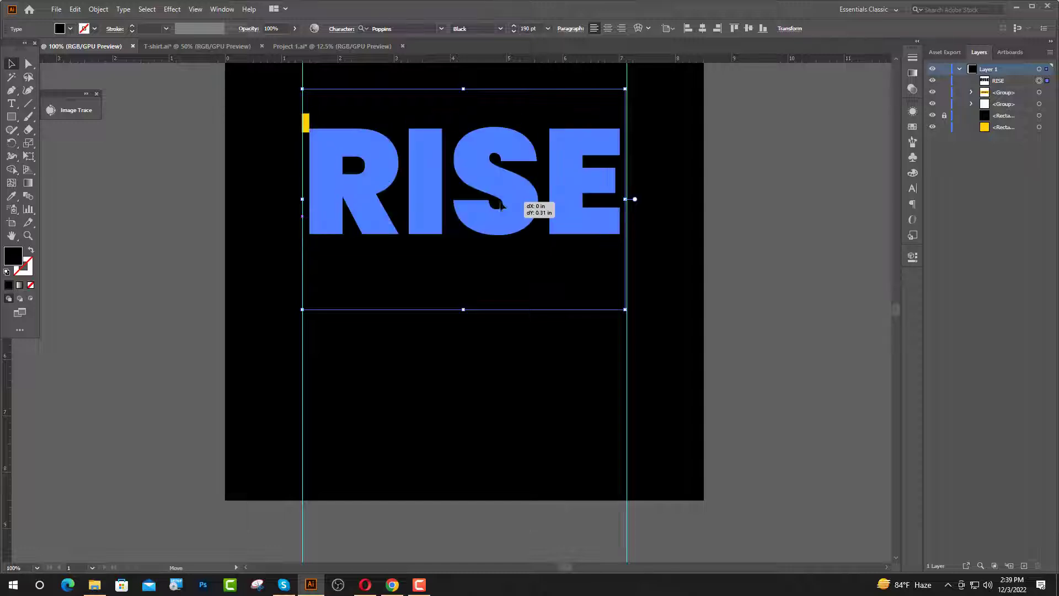
pyautogui.moveTo(502, 183); pyautogui.dragTo(502, 203)
pyautogui.rightClick(502, 202)
pyautogui.click(563, 277)
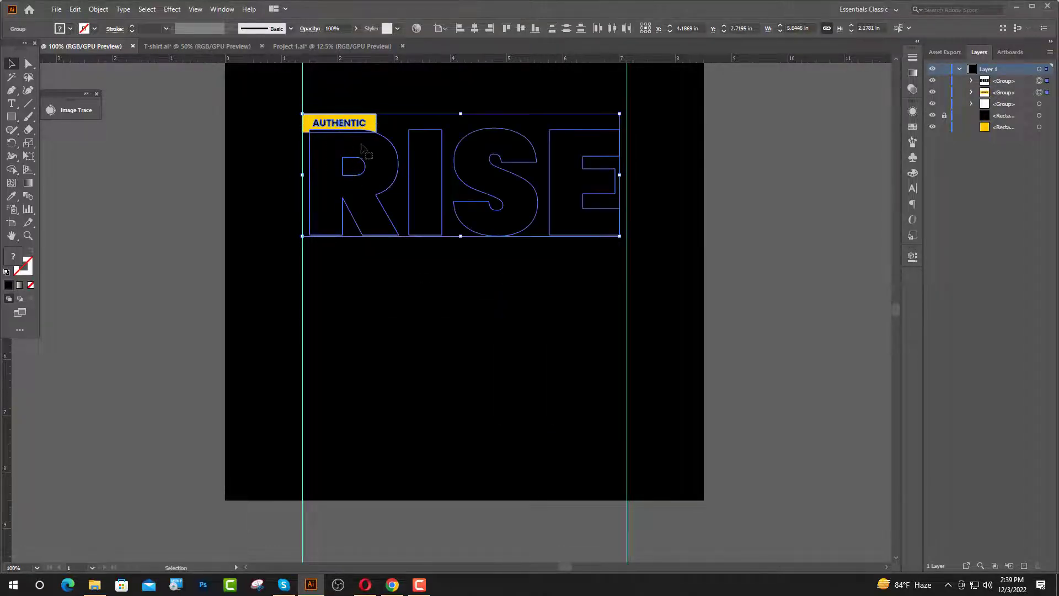
# Left-align RISE with the AUTHENTIC label and fill the RISE lettering with white.
pyautogui.click(458, 29)
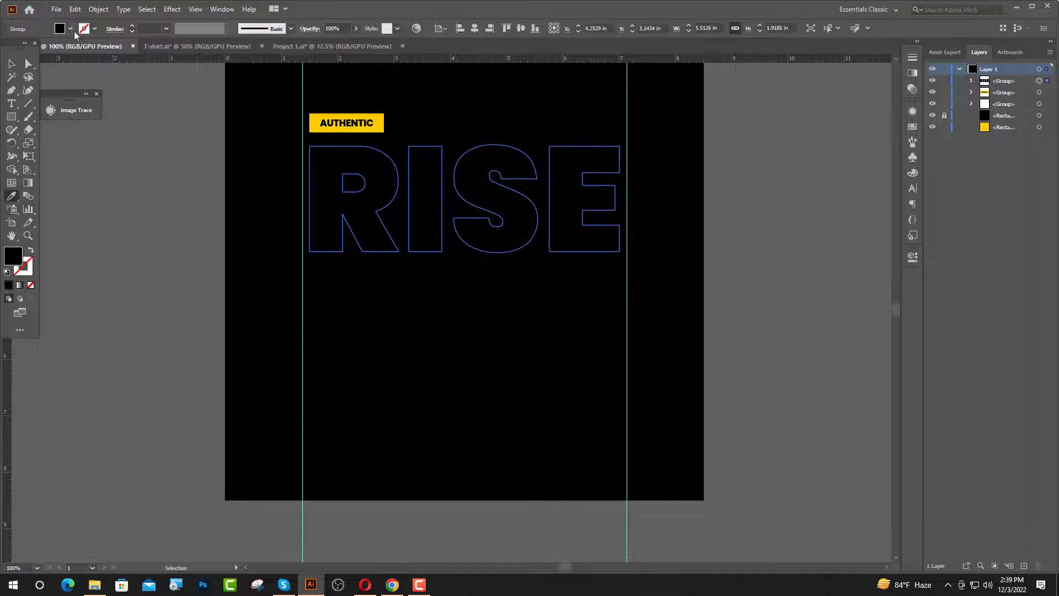
pyautogui.click(71, 29)
pyautogui.click(22, 48)
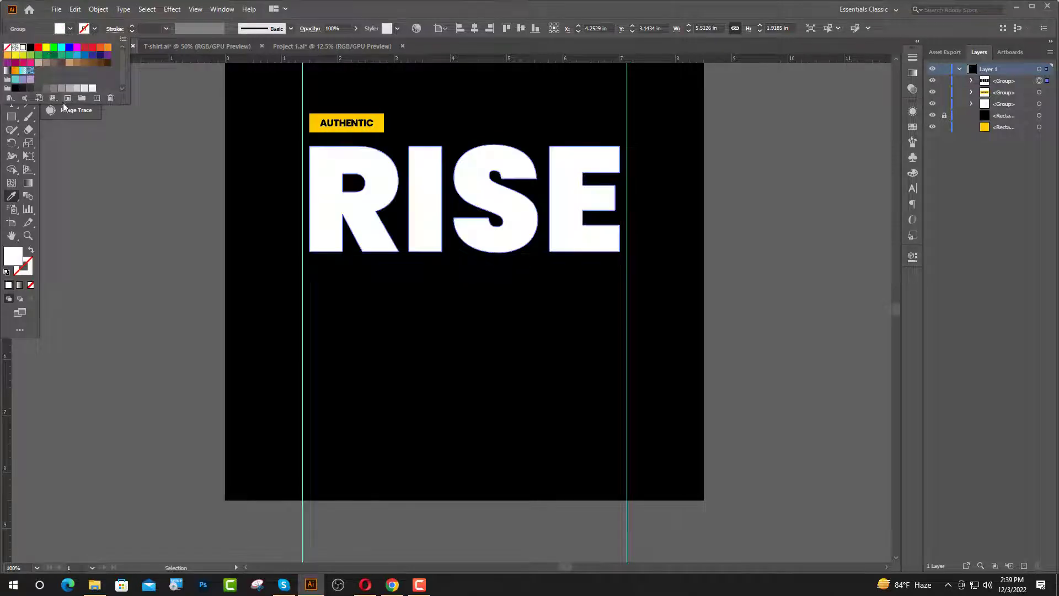
# Add the text AS in Poppins Black, scaled to about 142 pt, and place it below RISE.
pyautogui.scroll(1, 439, 276)
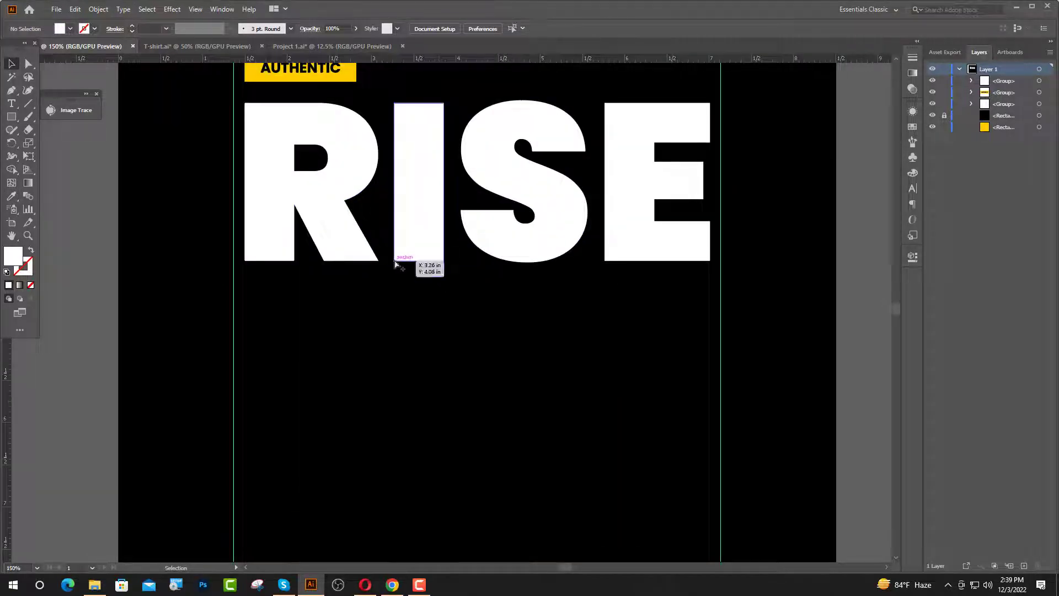
pyautogui.scroll(1, 380, 262)
pyautogui.press('t')
pyautogui.click(293, 336)
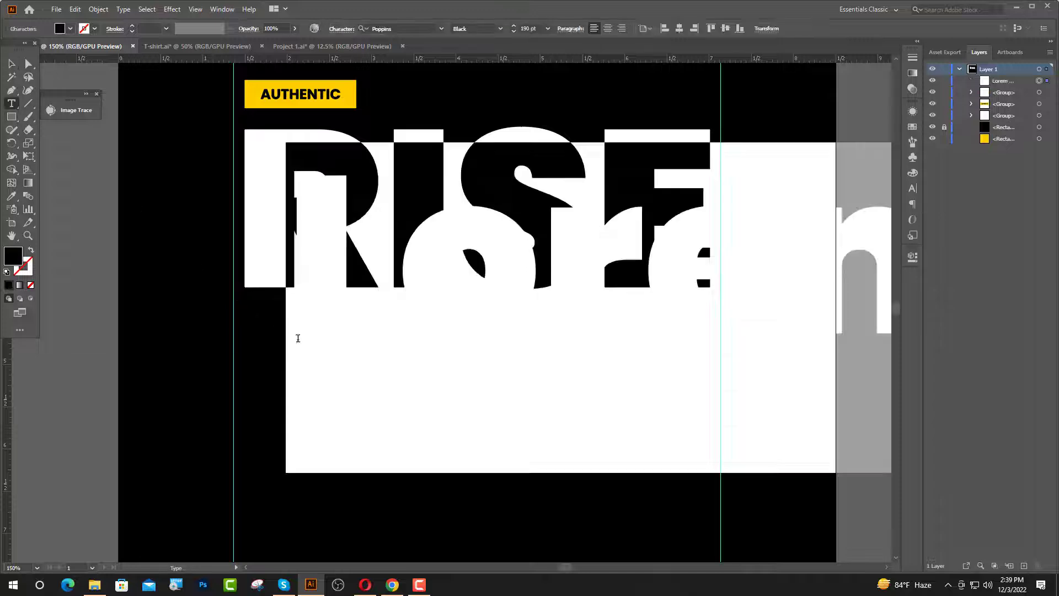
pyautogui.write('AS')
pyautogui.press('Escape')
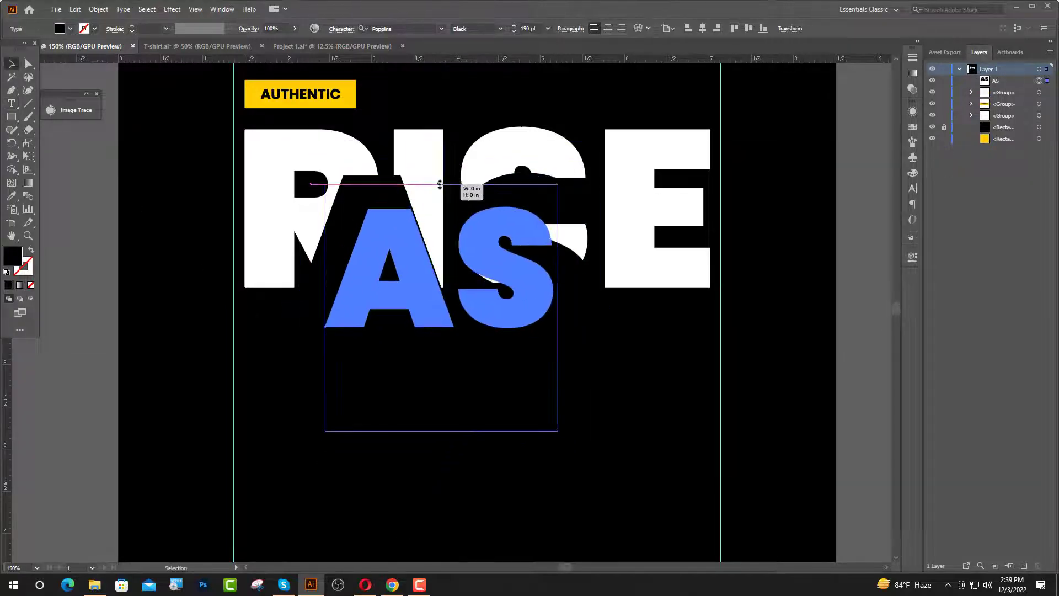
pyautogui.moveTo(440, 184)
pyautogui.mouseDown()
pyautogui.moveTo(394, 271)
pyautogui.moveTo(431, 422)
pyautogui.mouseUp()
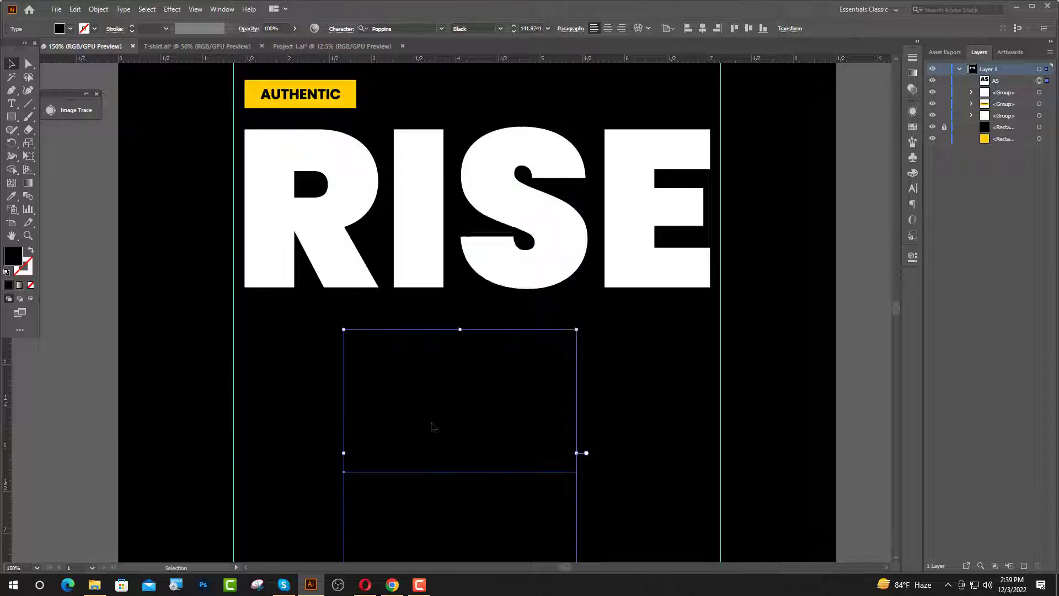
# Convert the AS text to outlines and fill it with the white sampled from RISE.
pyautogui.rightClick(431, 422)
pyautogui.click(495, 268)
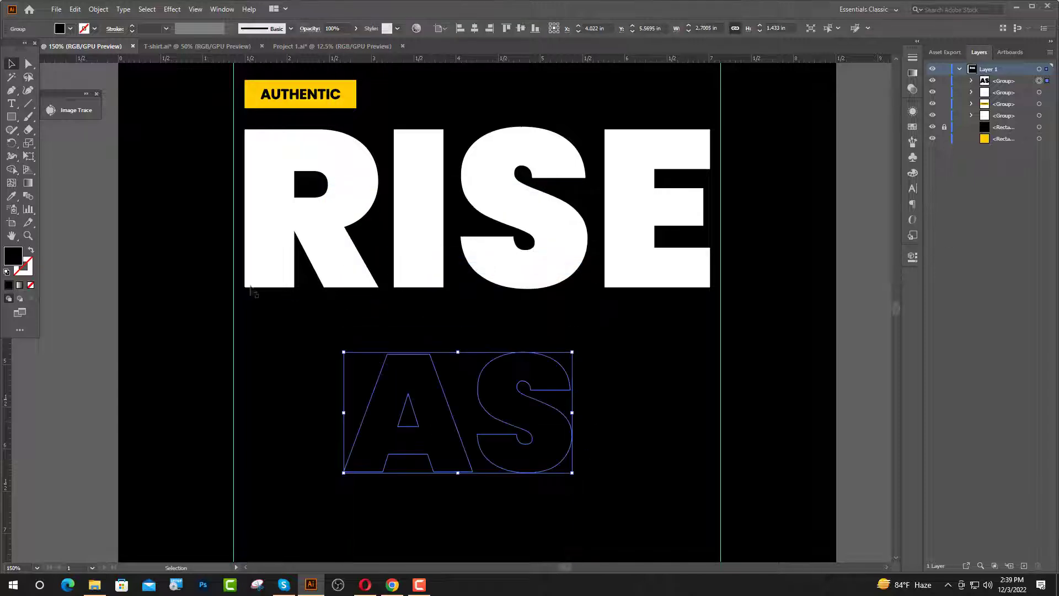
pyautogui.click(9, 199)
pyautogui.click(259, 220)
pyautogui.hotkey('ctrl', 'shift', 'a')
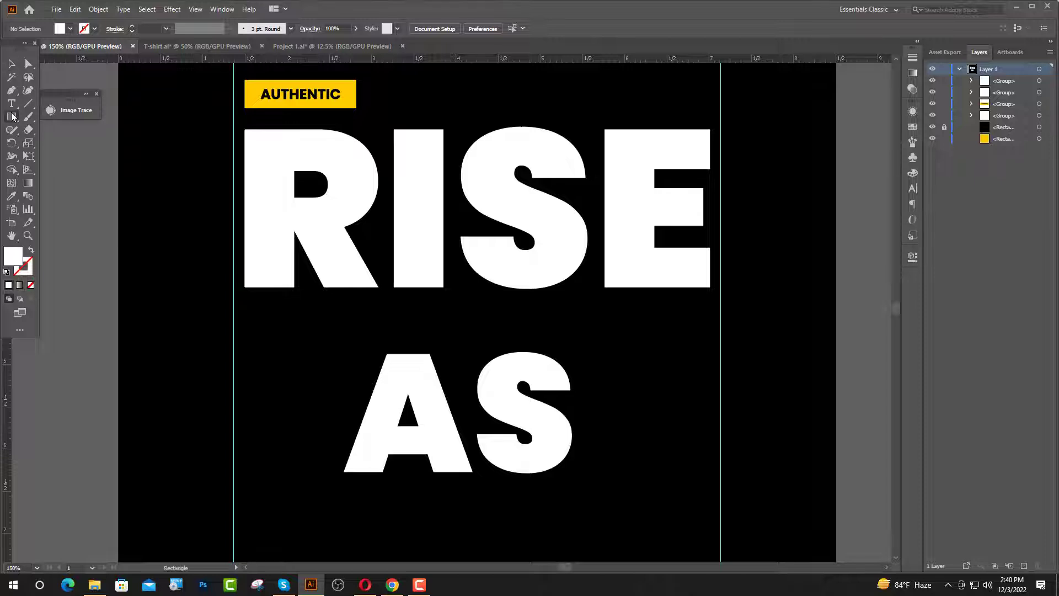
# Draw a thin white bar about 5.77 by 0.08 in between the guides below RISE and duplicate it below AS.
pyautogui.moveTo(234, 301); pyautogui.dragTo(721, 314)
pyautogui.press('v')
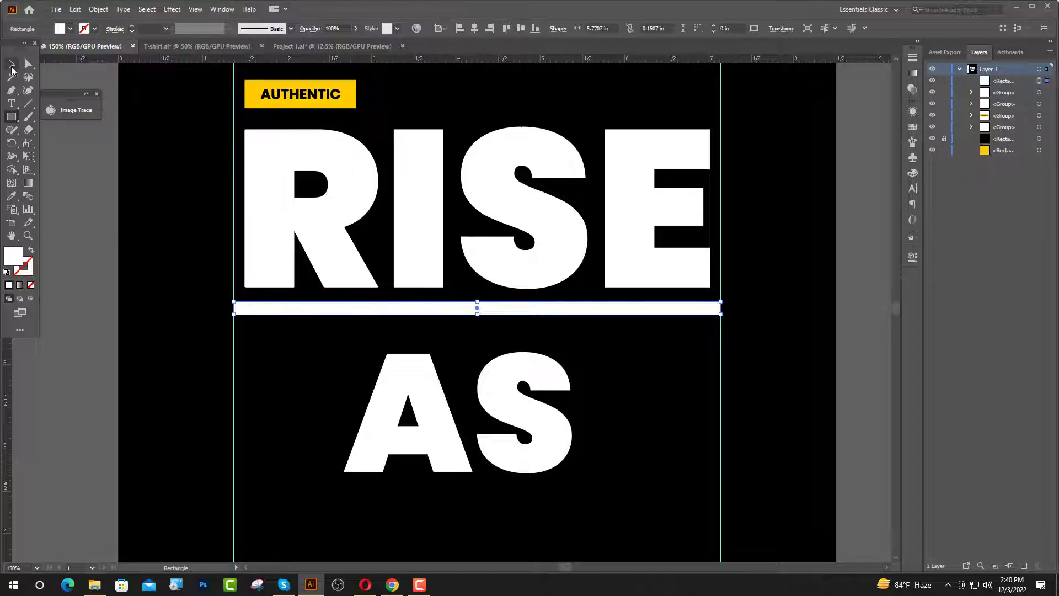
pyautogui.moveTo(481, 313); pyautogui.dragTo(480, 307)
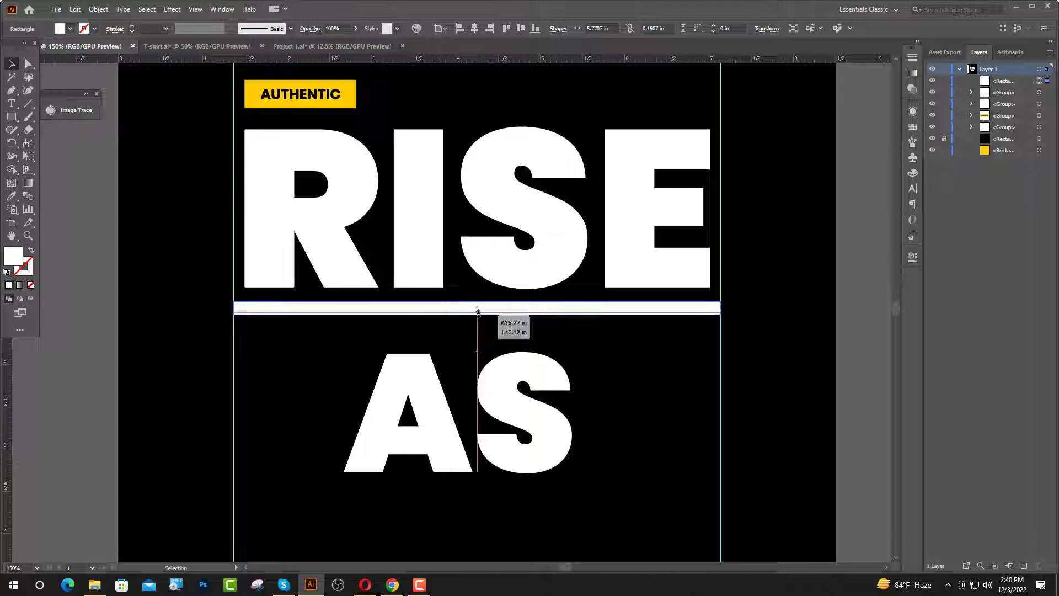
pyautogui.moveTo(552, 306); pyautogui.dragTo(574, 470)
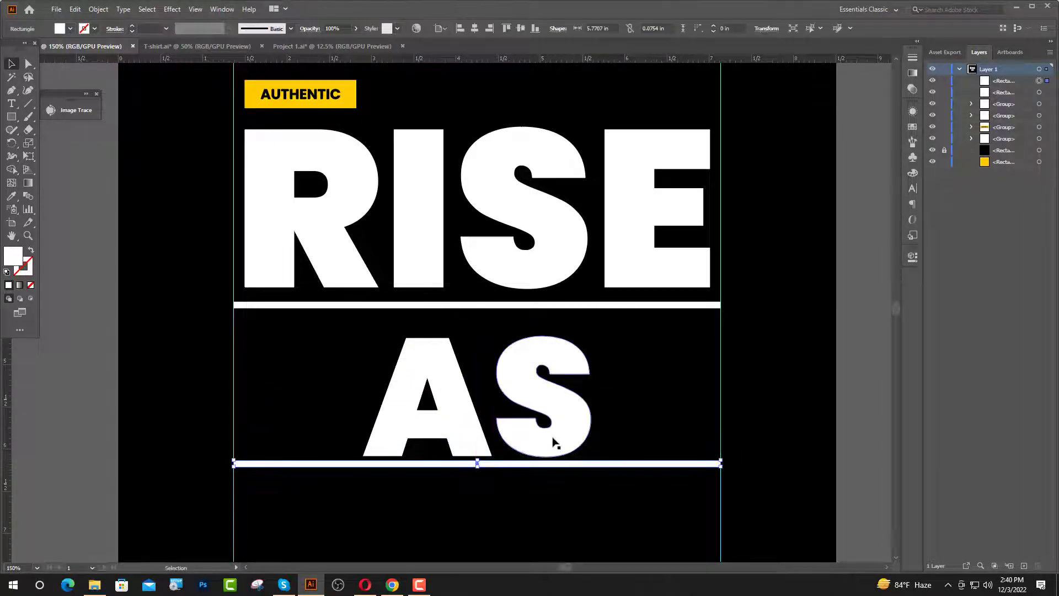
# Nudge the AS lettering up to centre it between the two white divider bars.
pyautogui.click(550, 428)
pyautogui.hotkey('shift', 'Up')
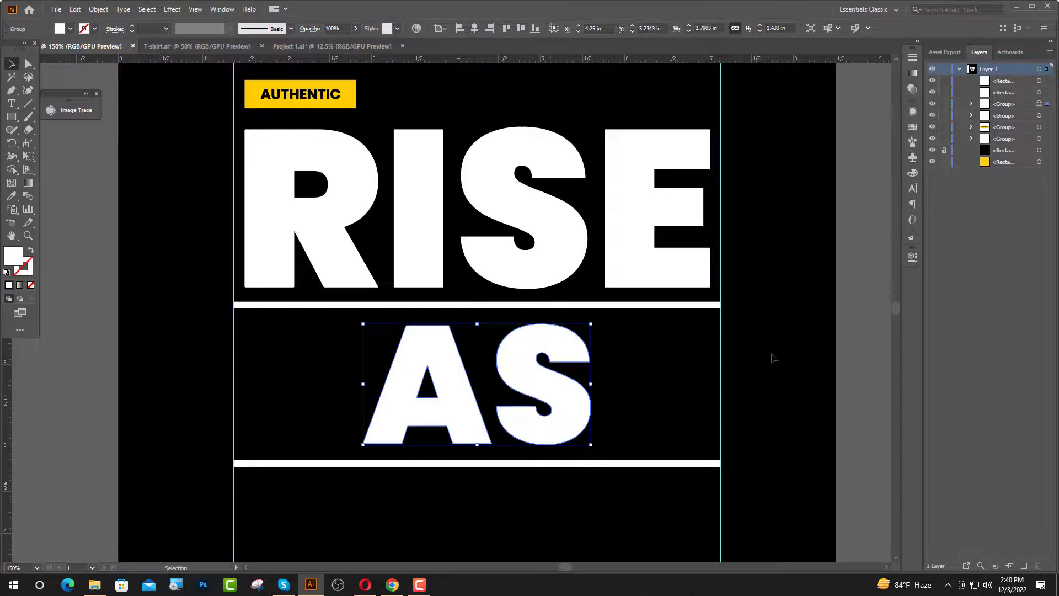
pyautogui.click(783, 350)
# Add the text ONE in Poppins Black at 190 pt and place it below AS between the guides.
pyautogui.scroll(-4, 282, 338)
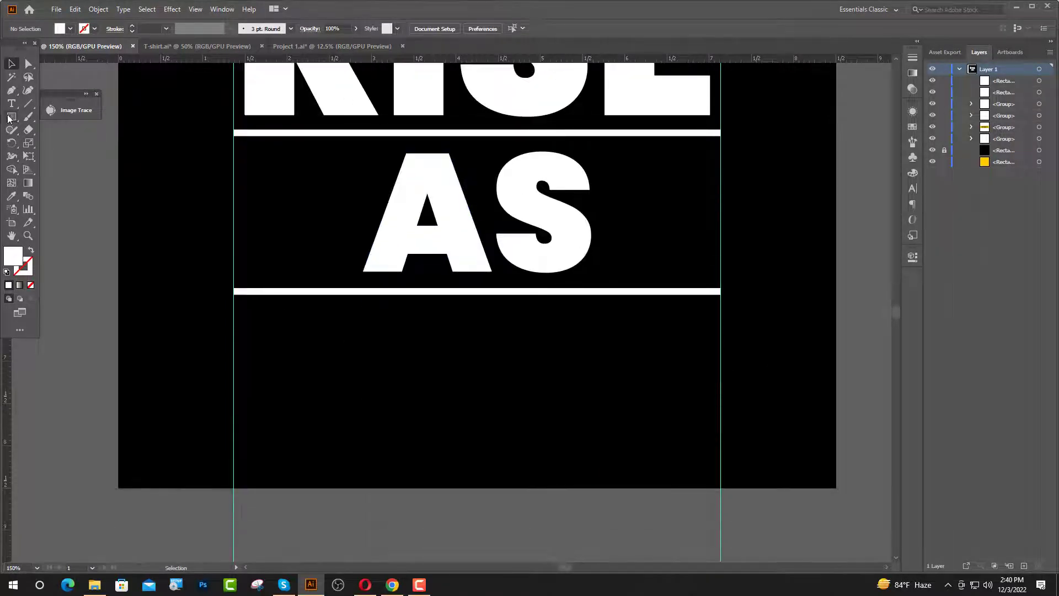
pyautogui.press('t')
pyautogui.click(260, 336)
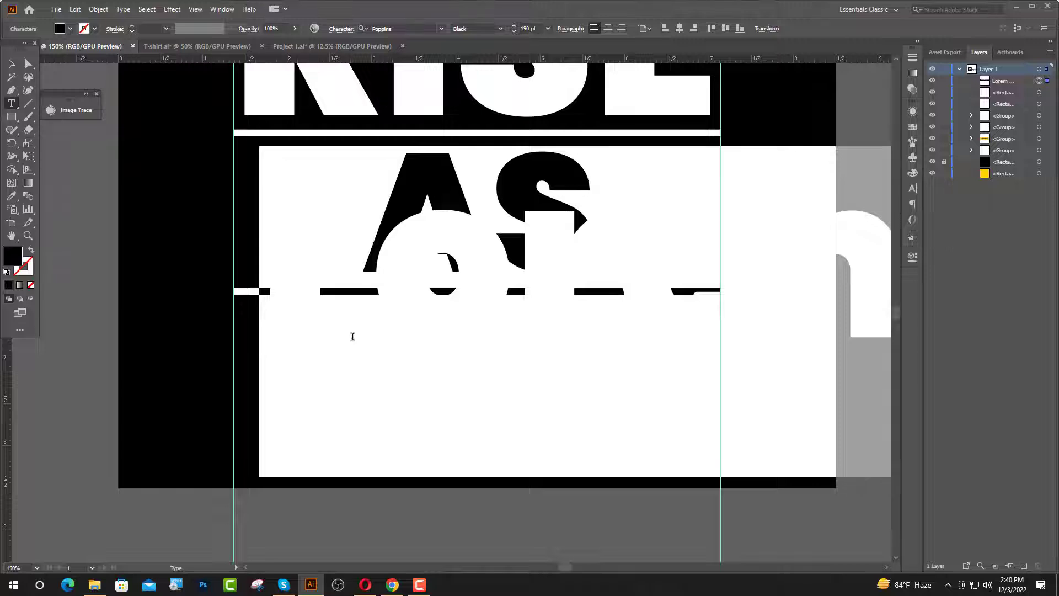
pyautogui.write('ONE')
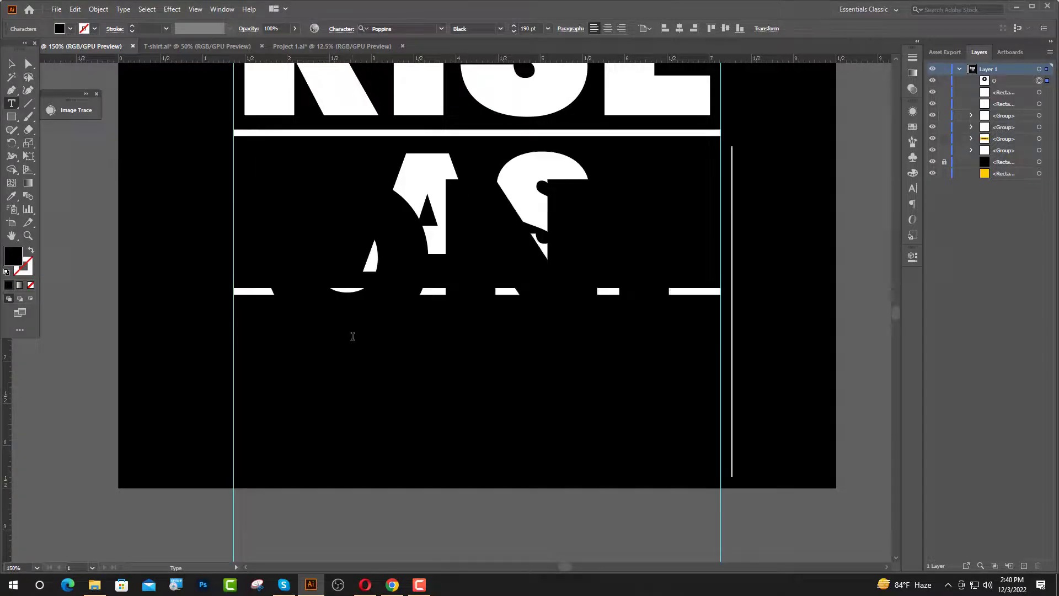
pyautogui.press('Escape')
pyautogui.moveTo(454, 323); pyautogui.dragTo(441, 405)
# Convert the ONE text to outlines and fill it with the white sampled from RISE.
pyautogui.rightClick(467, 379)
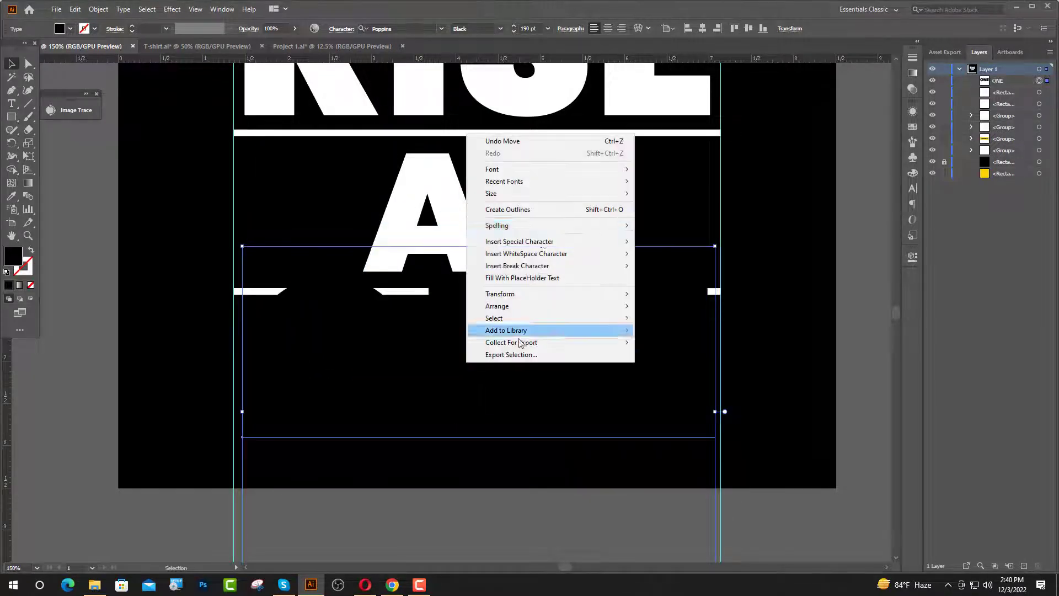
pyautogui.click(530, 208)
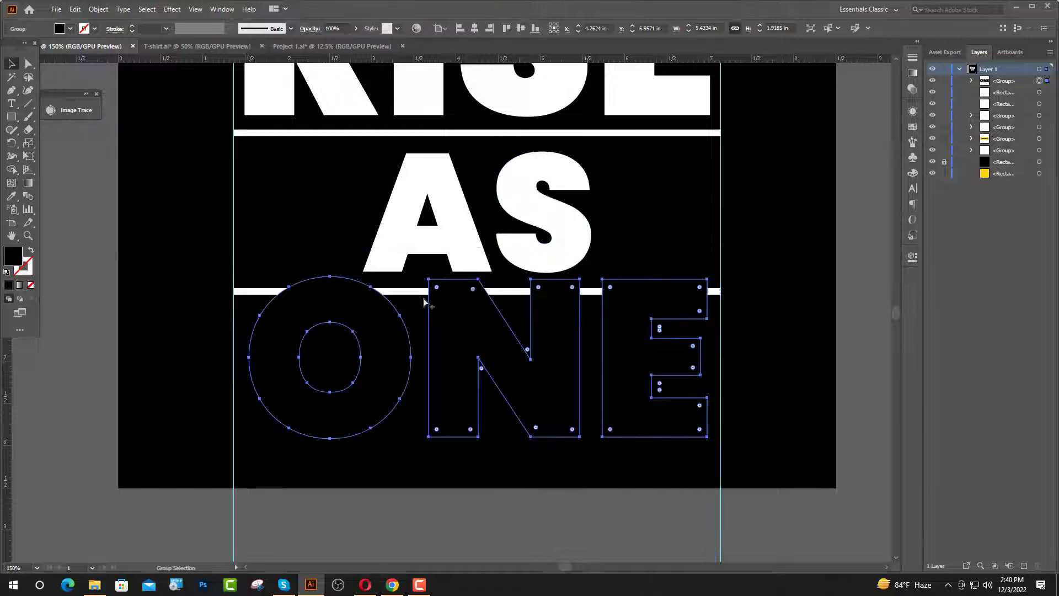
pyautogui.scroll(-1, 425, 300)
pyautogui.click(11, 196)
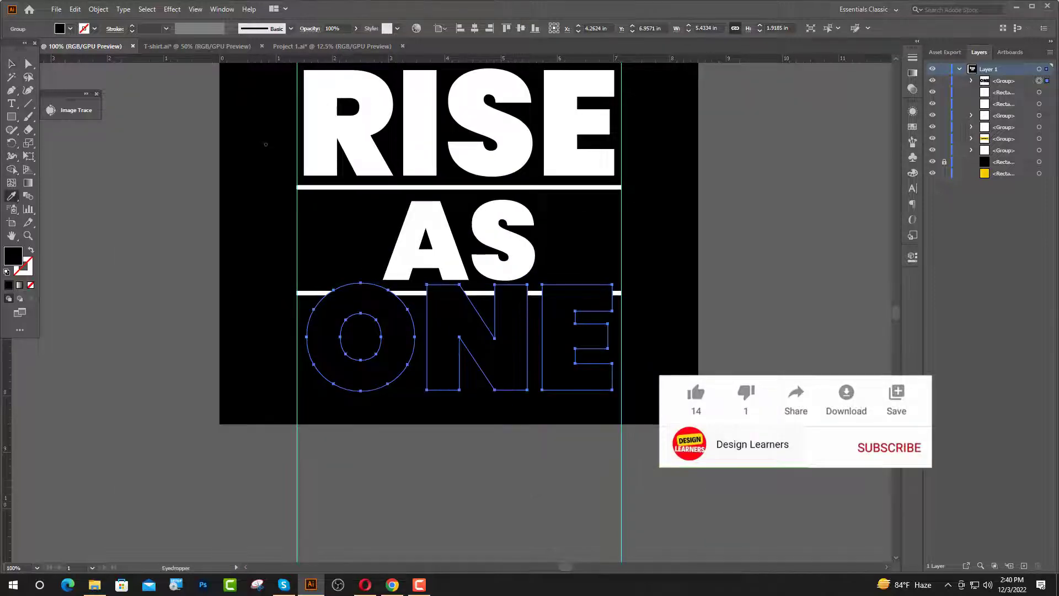
pyautogui.click(305, 139)
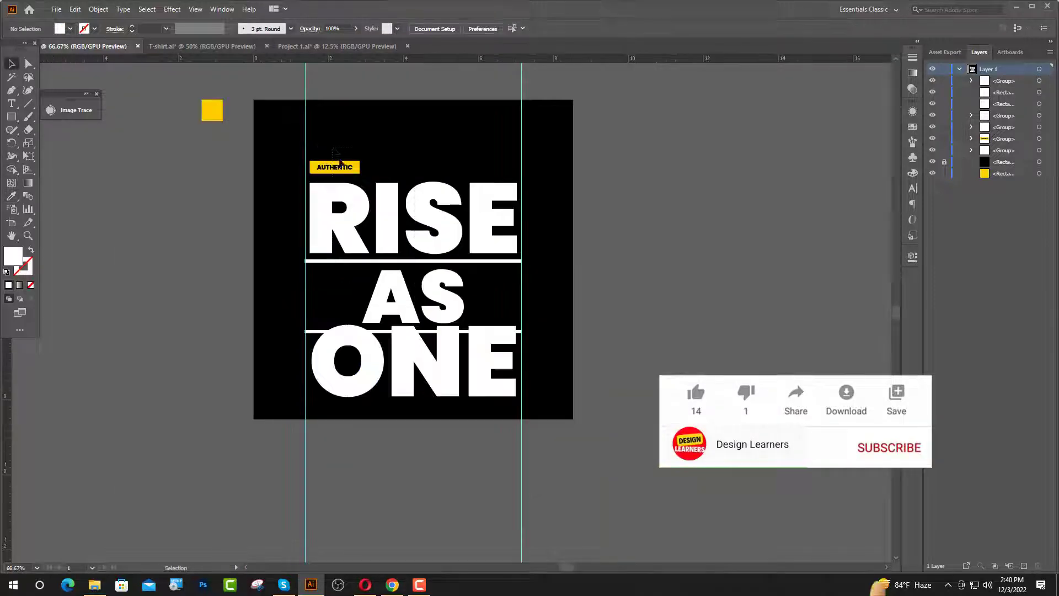
# Move the whole design up on the black artboard and shift ONE down below the second divider bar.
pyautogui.moveTo(333, 146); pyautogui.dragTo(427, 326)
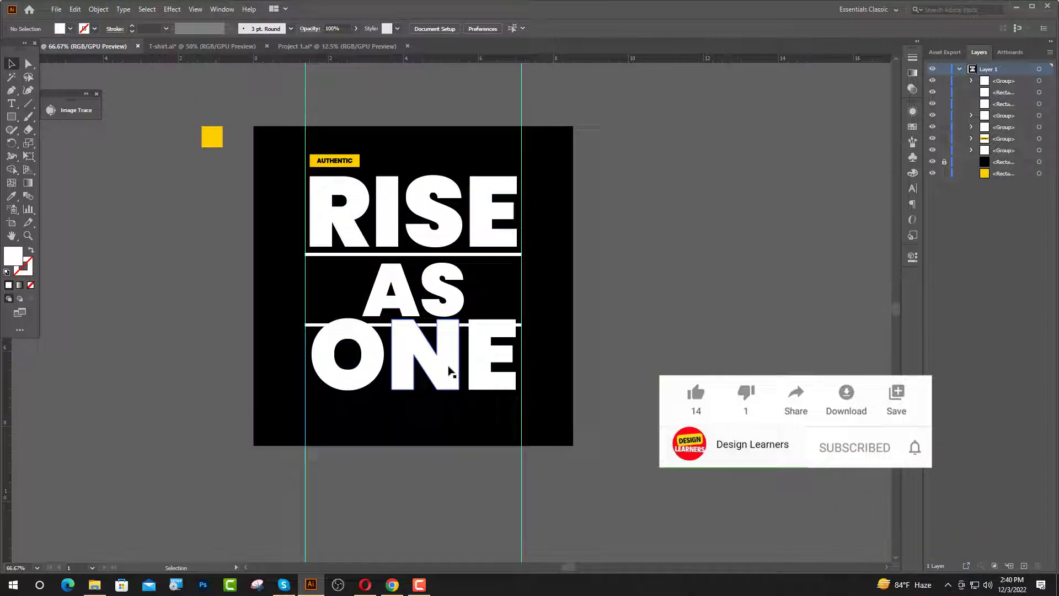
pyautogui.moveTo(449, 369); pyautogui.dragTo(449, 386)
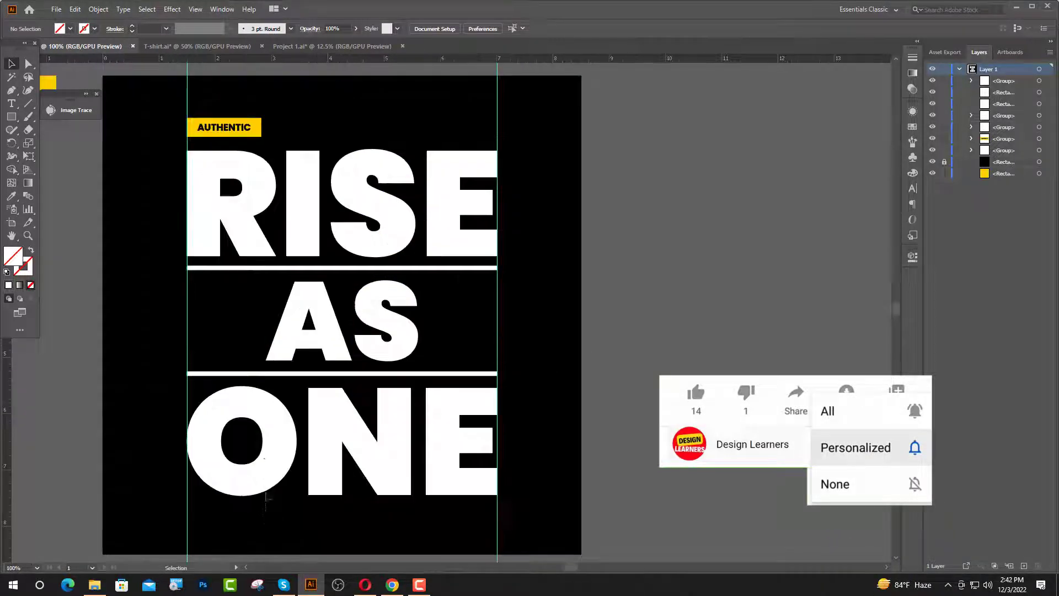
# Shift RISE, AS, ONE and both bars together to set an even gap below the AUTHENTIC label.
pyautogui.moveTo(266, 493); pyautogui.dragTo(236, 223)
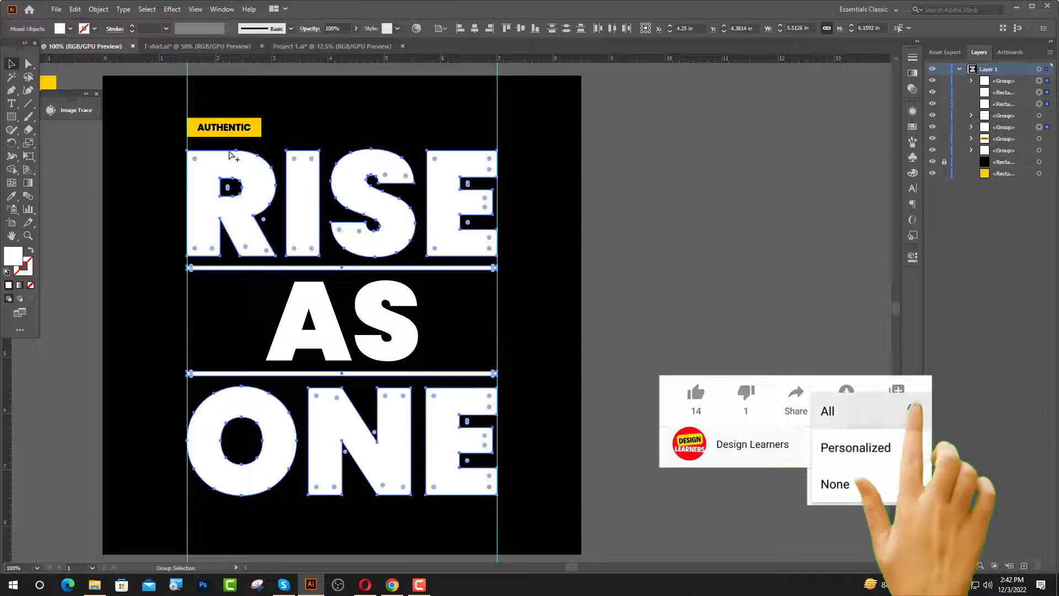
pyautogui.scroll(2, 226, 146)
pyautogui.moveTo(272, 263); pyautogui.dragTo(268, 239)
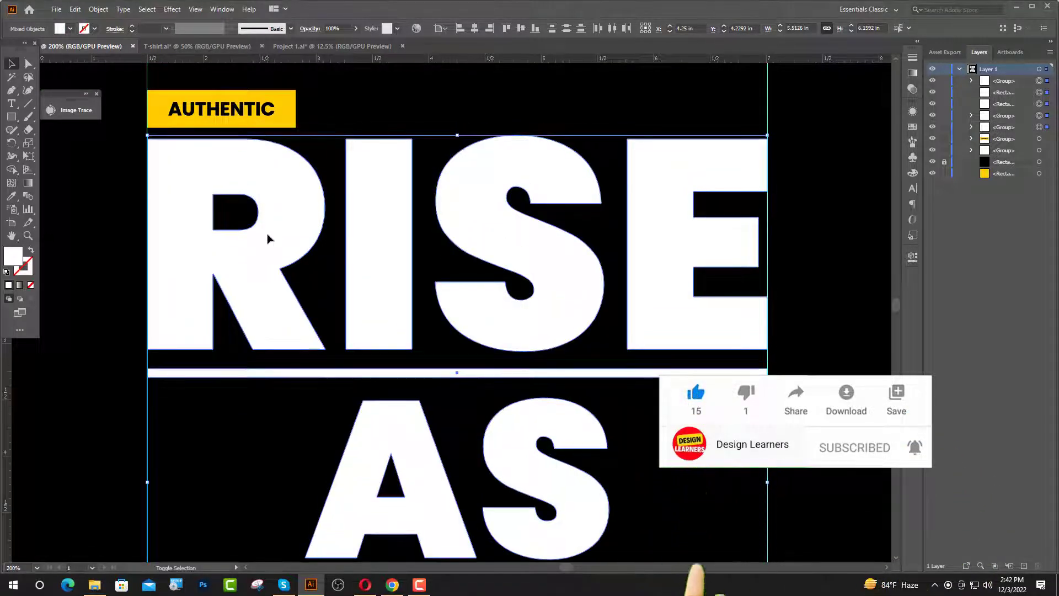
pyautogui.press('Down')
pyautogui.press('Down')
pyautogui.press('Down')
pyautogui.press('Down')
pyautogui.press('Down')
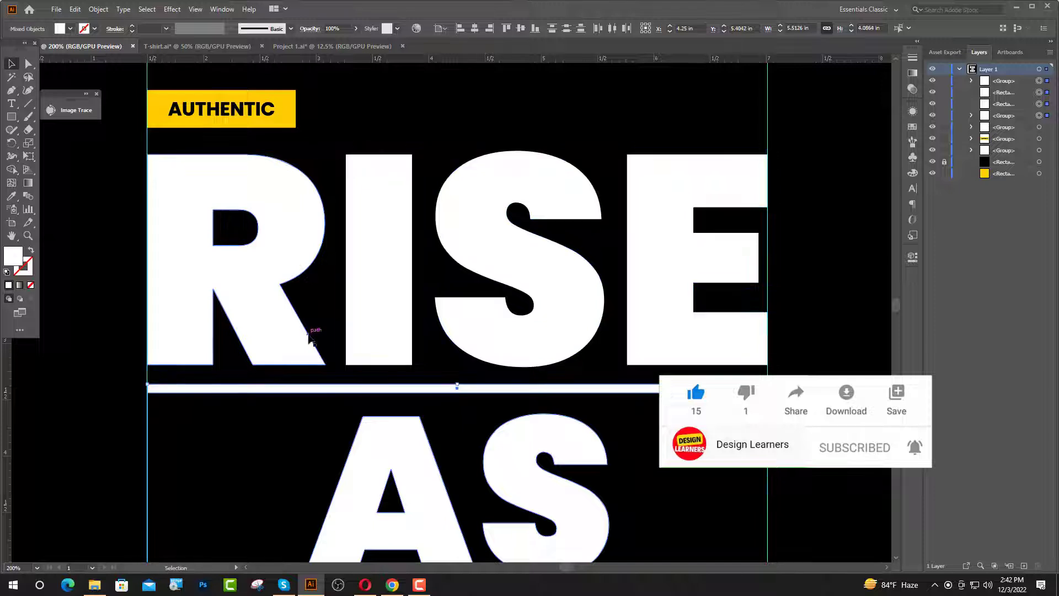
# Reposition both bars, AS and ONE together so the upper bar sits a small, even gap below RISE.
pyautogui.moveTo(347, 392); pyautogui.dragTo(338, 372)
pyautogui.press('Down')
pyautogui.press('Down')
pyautogui.press('Down')
pyautogui.press('Down')
pyautogui.press('Down')
pyautogui.press('Down')
pyautogui.press('Down')
pyautogui.press('Down')
pyautogui.press('Down')
pyautogui.press('Down')
pyautogui.press('Down')
pyautogui.press('Down')
pyautogui.press('Down')
pyautogui.press('Down')
pyautogui.press('Down')
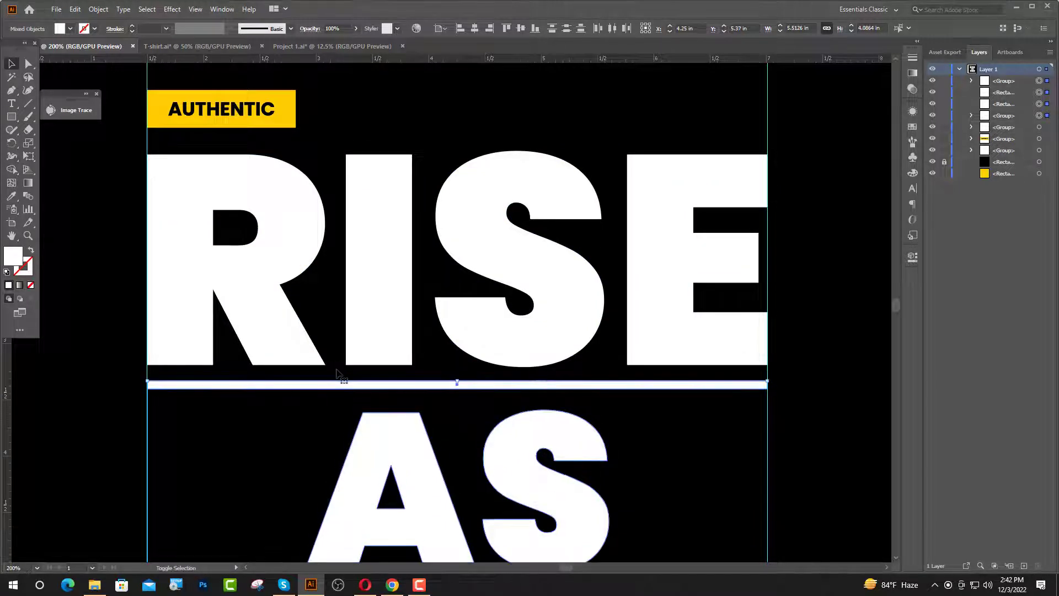
# Move AS, the lower bar and ONE together to set the same gap between the upper bar and AS.
pyautogui.scroll(-4, 347, 397)
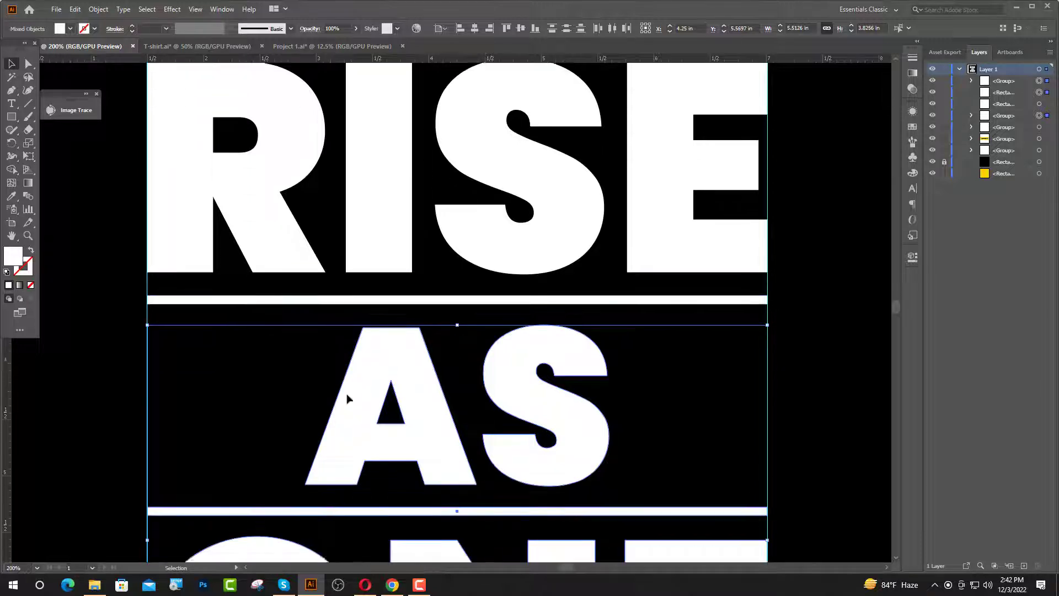
pyautogui.moveTo(354, 402); pyautogui.dragTo(353, 382)
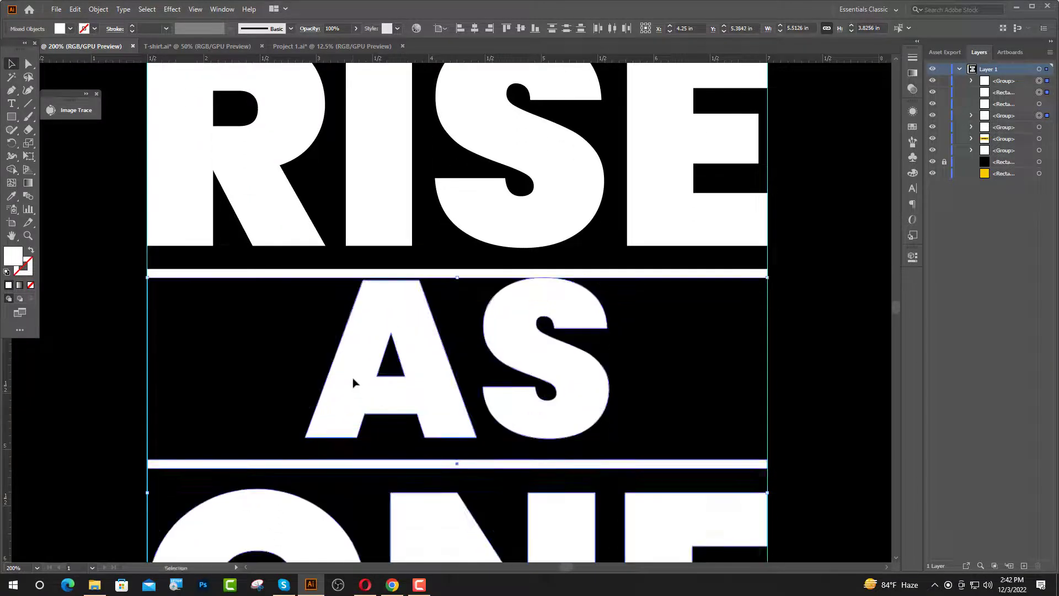
pyautogui.press('Down')
pyautogui.press('Down')
pyautogui.press('Down')
pyautogui.press('Down')
pyautogui.press('Down')
pyautogui.keyDown('shift'); pyautogui.click(364, 375); pyautogui.keyUp('shift')
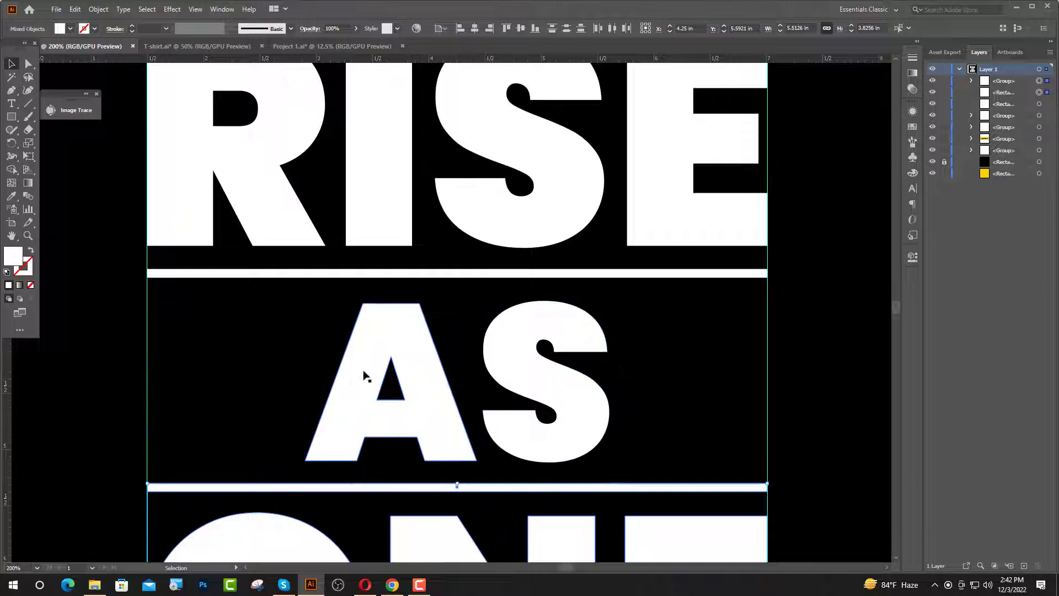
# Adjust the lower bar's gap below AS and match the spacing of ONE beneath that bar.
pyautogui.scroll(-4, 373, 378)
pyautogui.moveTo(380, 380)
pyautogui.mouseDown()
pyautogui.moveTo(385, 359)
pyautogui.moveTo(382, 387)
pyautogui.mouseUp()
pyautogui.keyDown('shift'); pyautogui.click(382, 386); pyautogui.keyUp('shift')
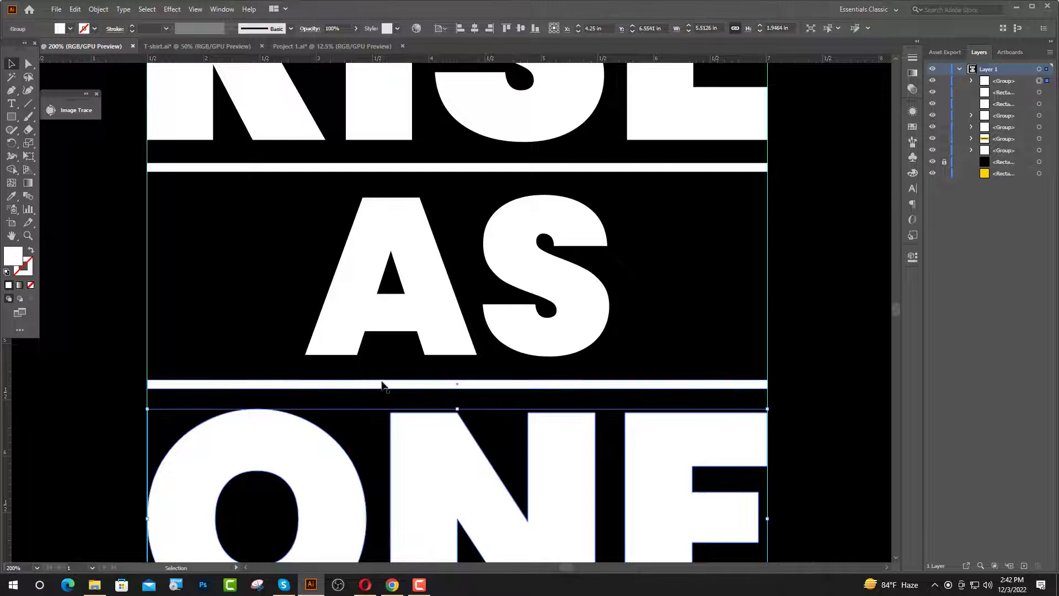
pyautogui.scroll(-6, 382, 385)
pyautogui.moveTo(411, 350); pyautogui.dragTo(411, 330)
pyautogui.press('Down')
pyautogui.press('Down')
pyautogui.press('Down')
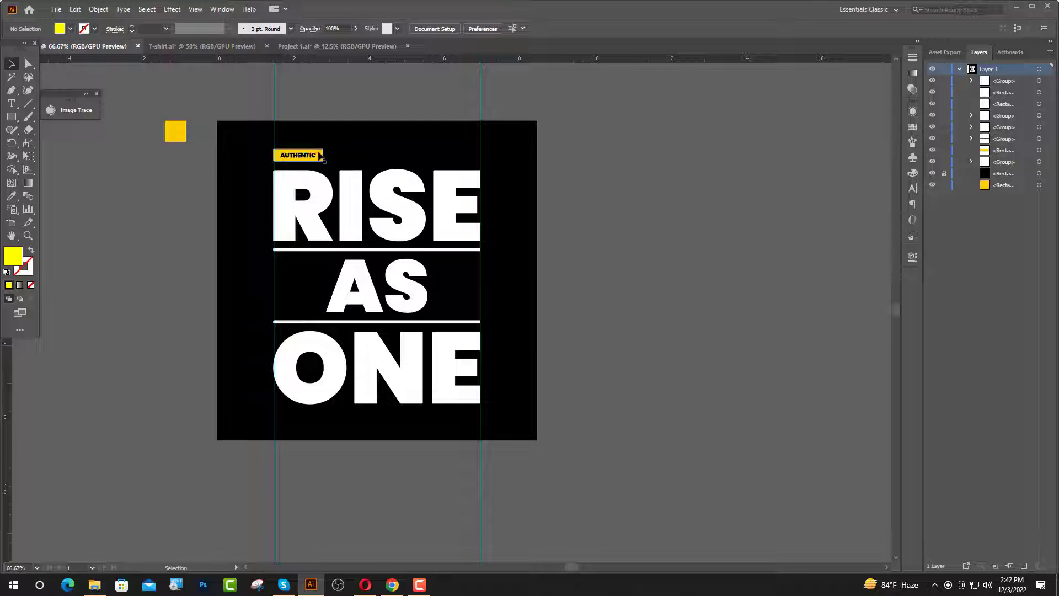
# Place a copy of the AUTHENTIC label's yellow rectangle below the E of ONE, aligned with the right guide.
pyautogui.moveTo(327, 157); pyautogui.dragTo(478, 420)
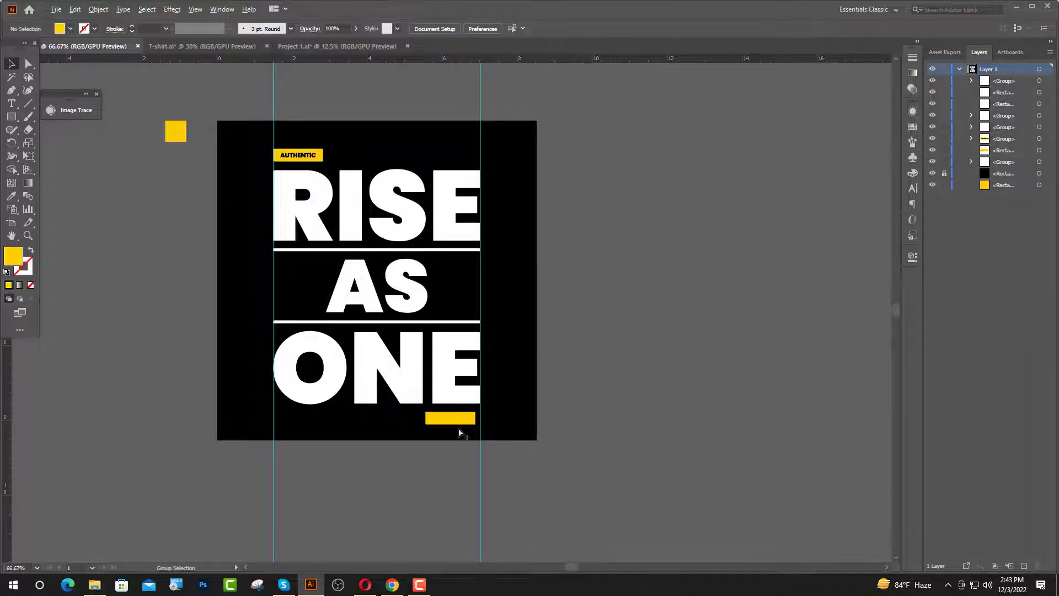
pyautogui.scroll(3, 457, 427)
pyautogui.moveTo(453, 411); pyautogui.dragTo(468, 401)
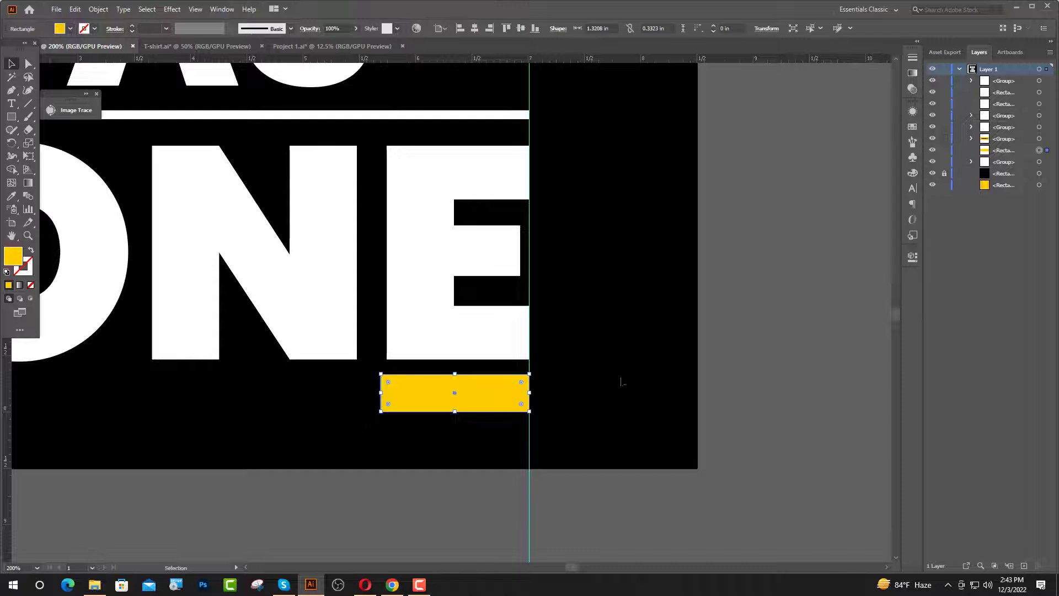
pyautogui.click(379, 293)
# Add the text ESTD. 1996 in Poppins Bold at 12 pt and place it on the lower yellow rectangle.
pyautogui.click(12, 103)
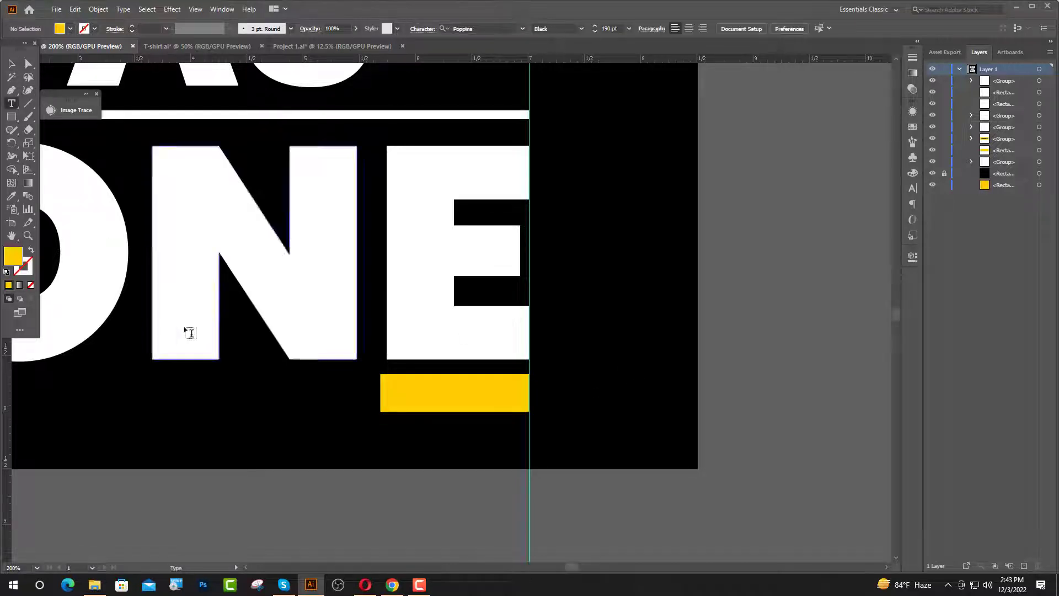
pyautogui.click(205, 359)
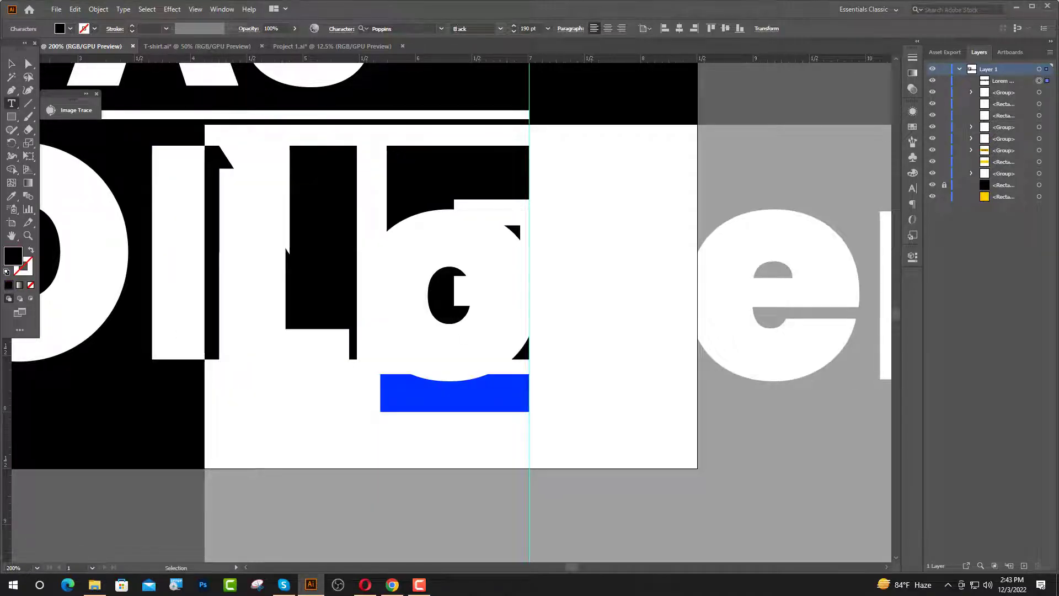
pyautogui.click(500, 30)
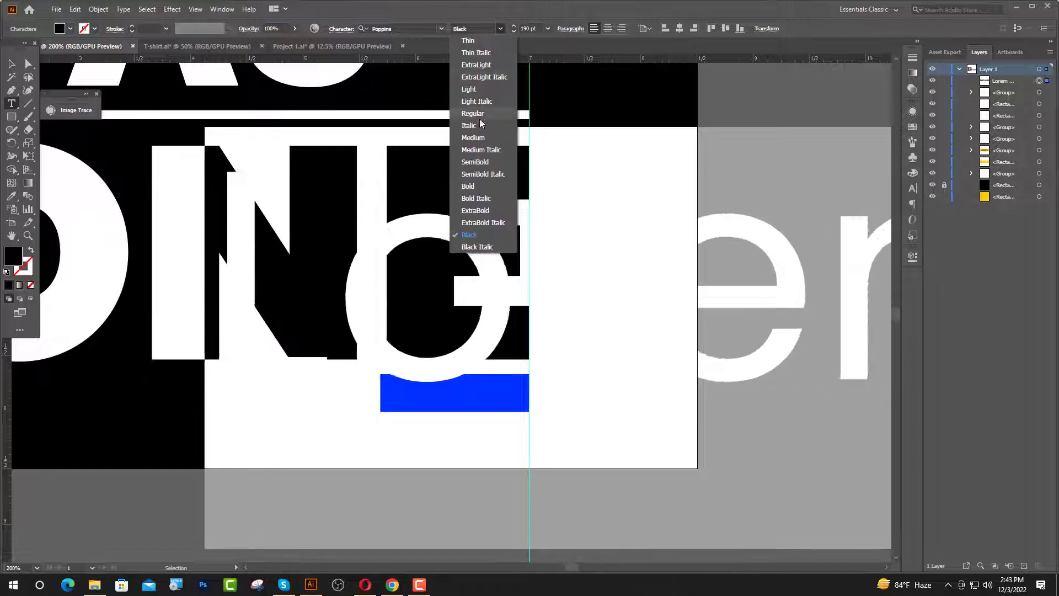
pyautogui.click(479, 186)
pyautogui.click(527, 28)
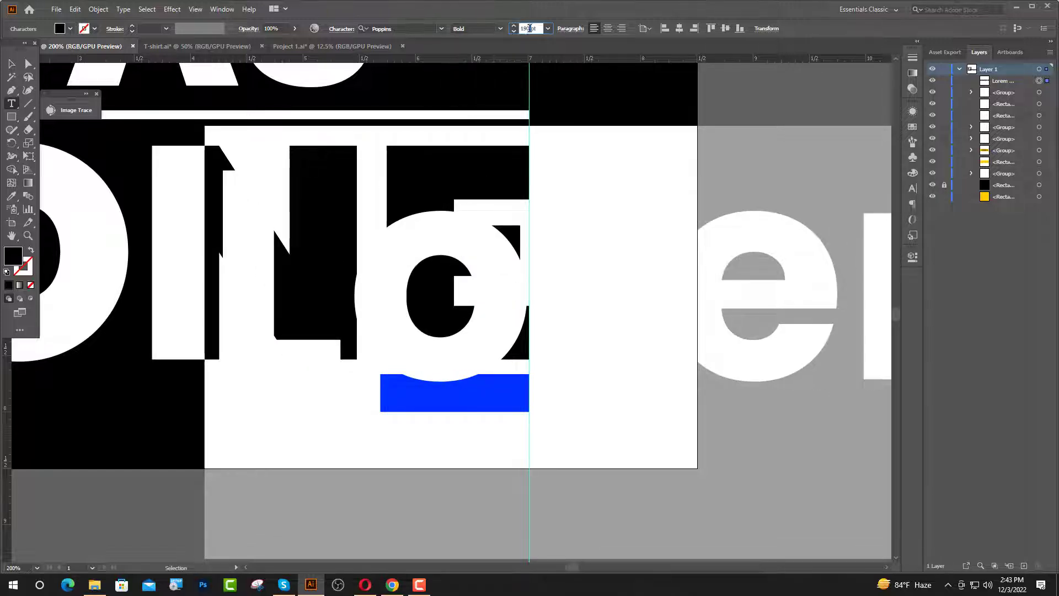
pyautogui.press('Escape')
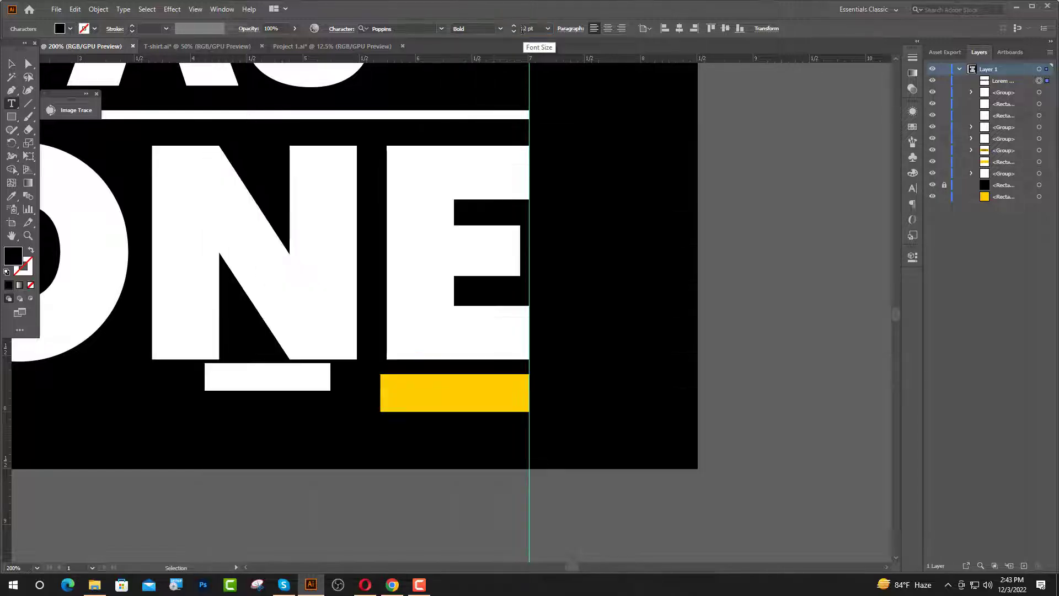
pyautogui.press('BackSpace')
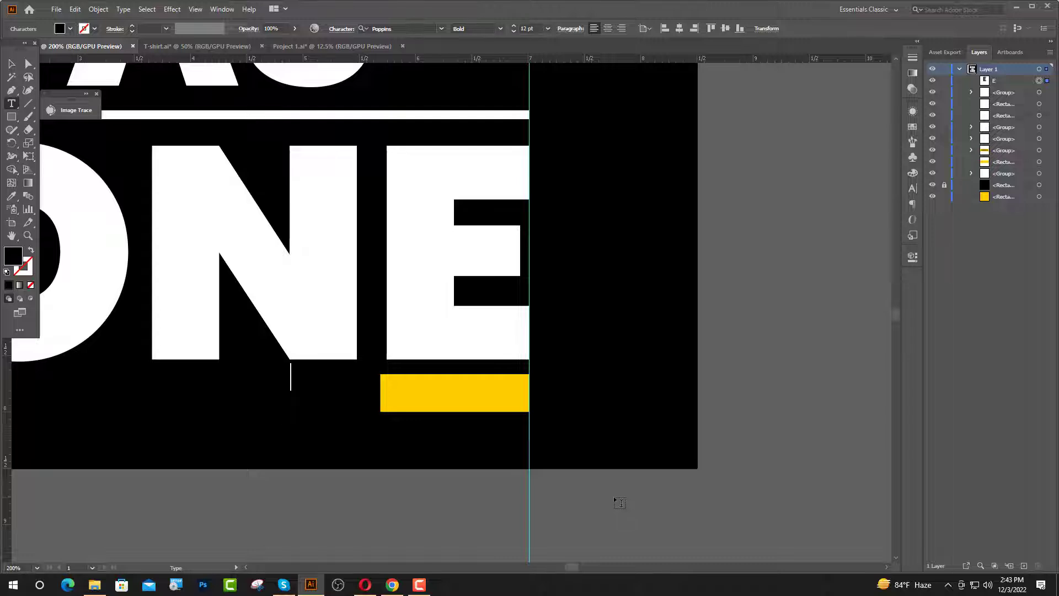
pyautogui.press('Escape')
pyautogui.moveTo(259, 378); pyautogui.dragTo(453, 396)
# Convert the ESTD. 1996 text to outlines and centre it horizontally on its yellow rectangle.
pyautogui.rightClick(453, 396)
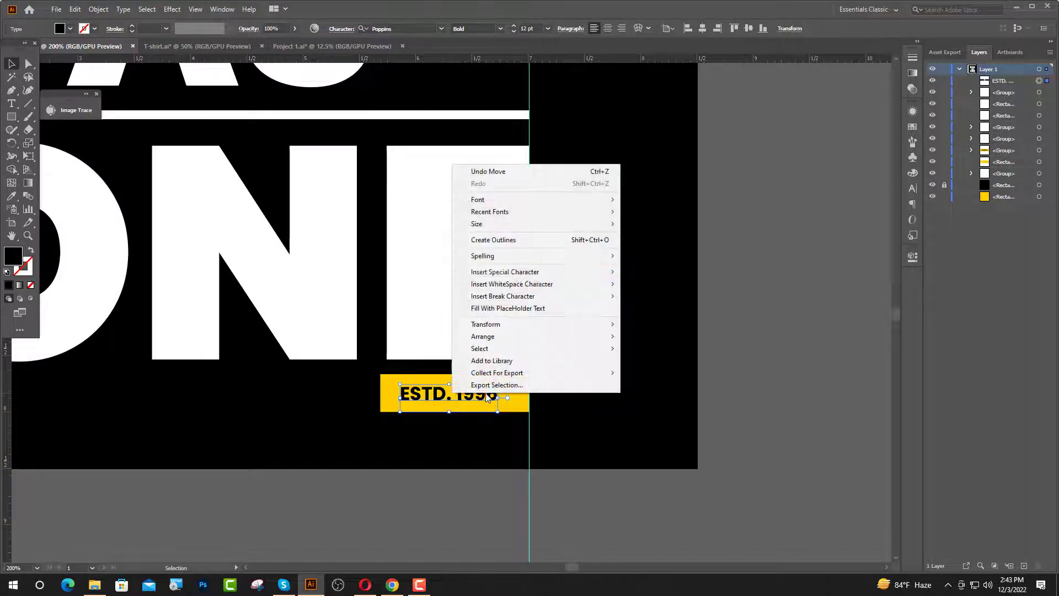
pyautogui.click(486, 240)
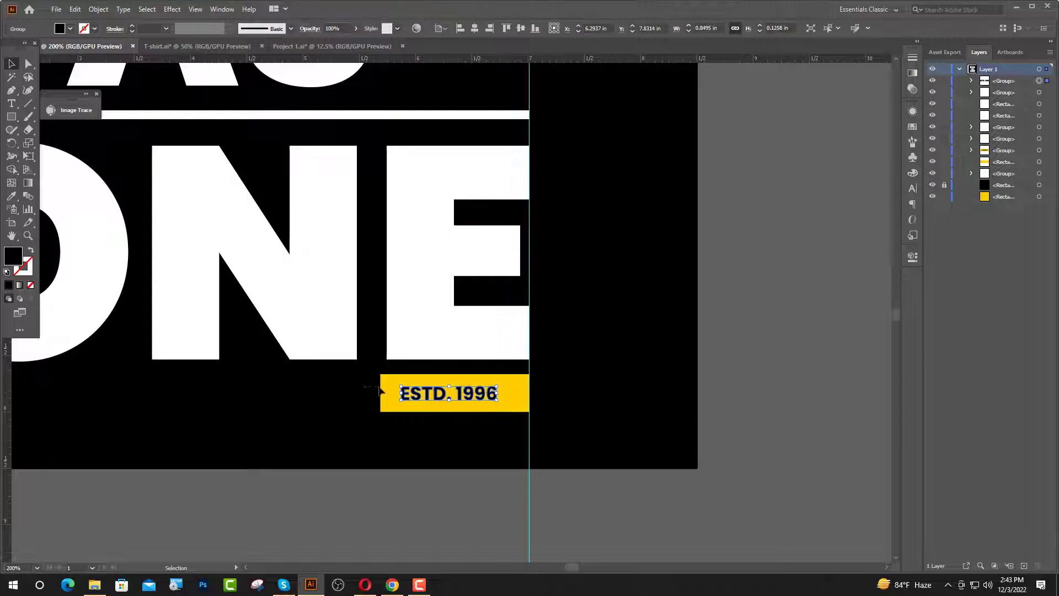
pyautogui.keyDown('shift'); pyautogui.click(396, 402); pyautogui.keyUp('shift')
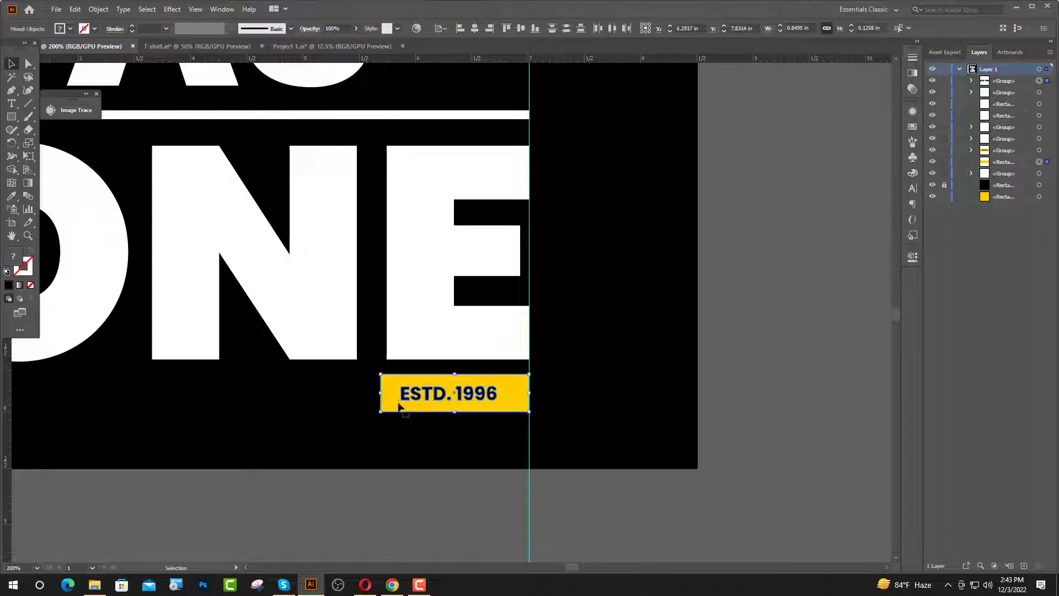
pyautogui.click(473, 28)
pyautogui.click(616, 318)
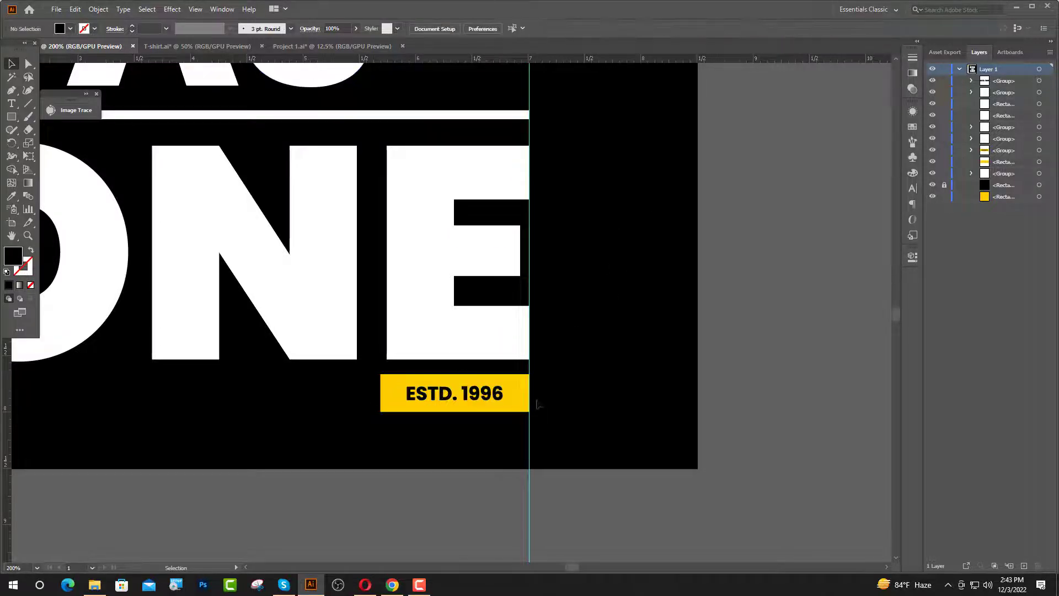
# Group the ESTD. 1996 lettering with its yellow rectangle.
pyautogui.press('a')
pyautogui.moveTo(399, 394); pyautogui.dragTo(430, 408)
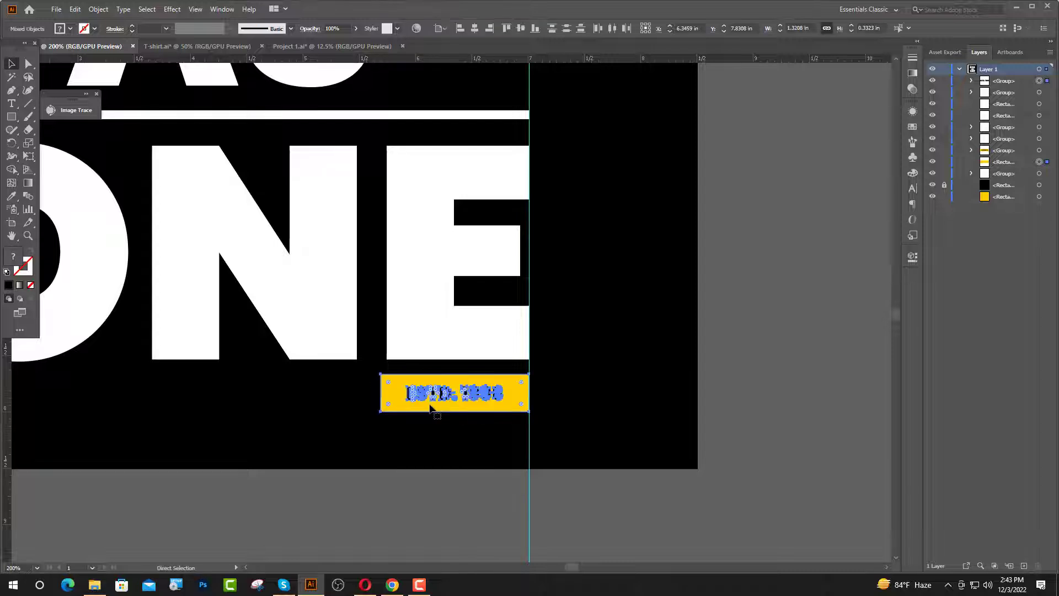
pyautogui.hotkey('ctrl', 'g')
pyautogui.press('v')
pyautogui.click(637, 316)
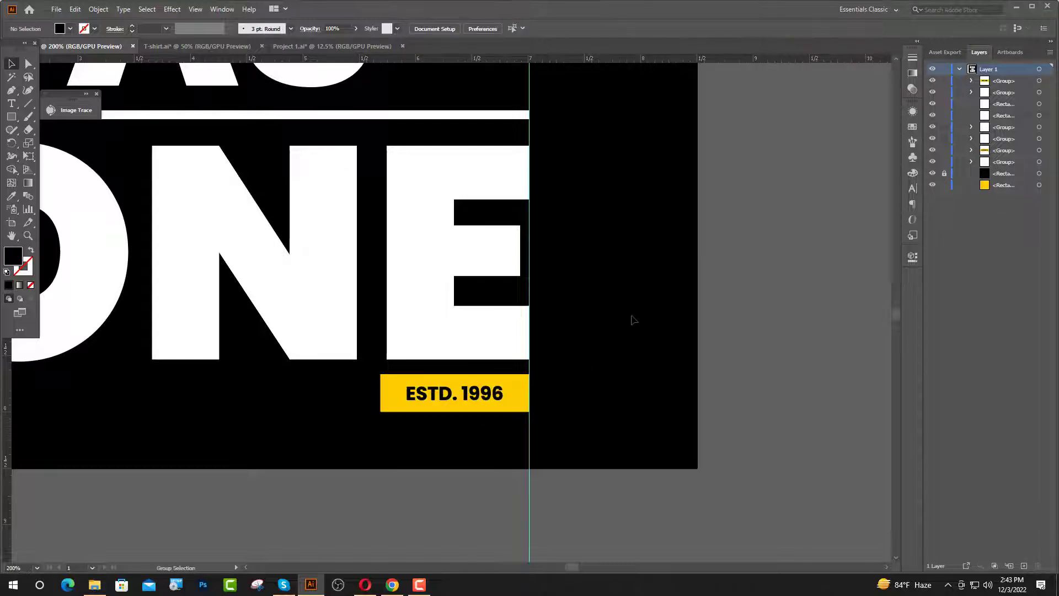
# Move the ESTD. 1996 label slightly down to widen its gap below ONE.
pyautogui.moveTo(477, 394)
pyautogui.mouseDown()
pyautogui.moveTo(478, 380)
pyautogui.moveTo(477, 404)
pyautogui.mouseUp()
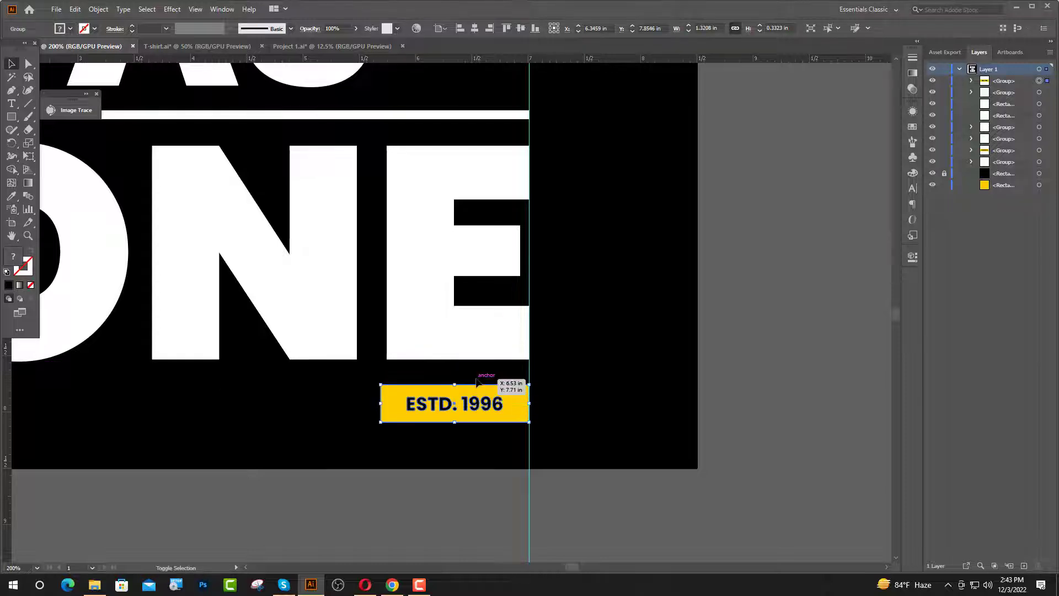
pyautogui.click(650, 321)
pyautogui.scroll(-2, 606, 320)
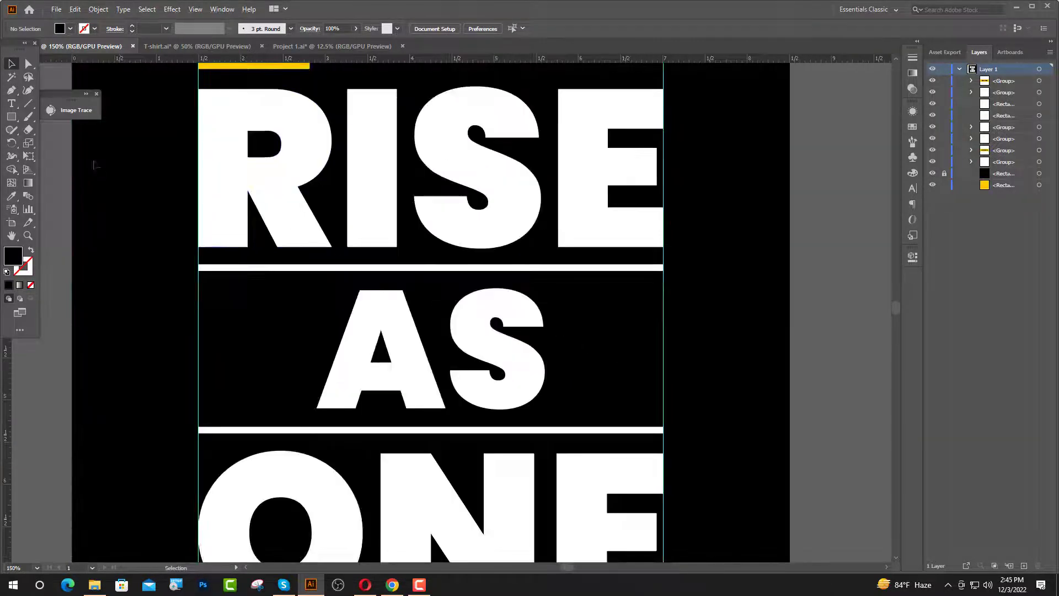
# Add a > character in Poppins Bold at 120 pt before AS and convert it to outlines.
pyautogui.click(14, 106)
pyautogui.click(248, 313)
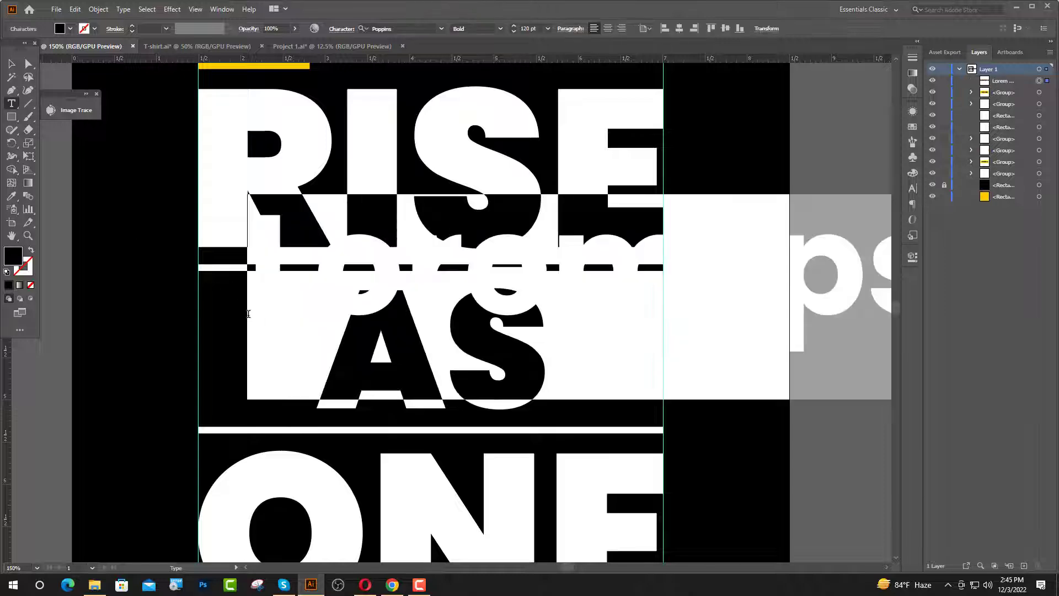
pyautogui.write('>')
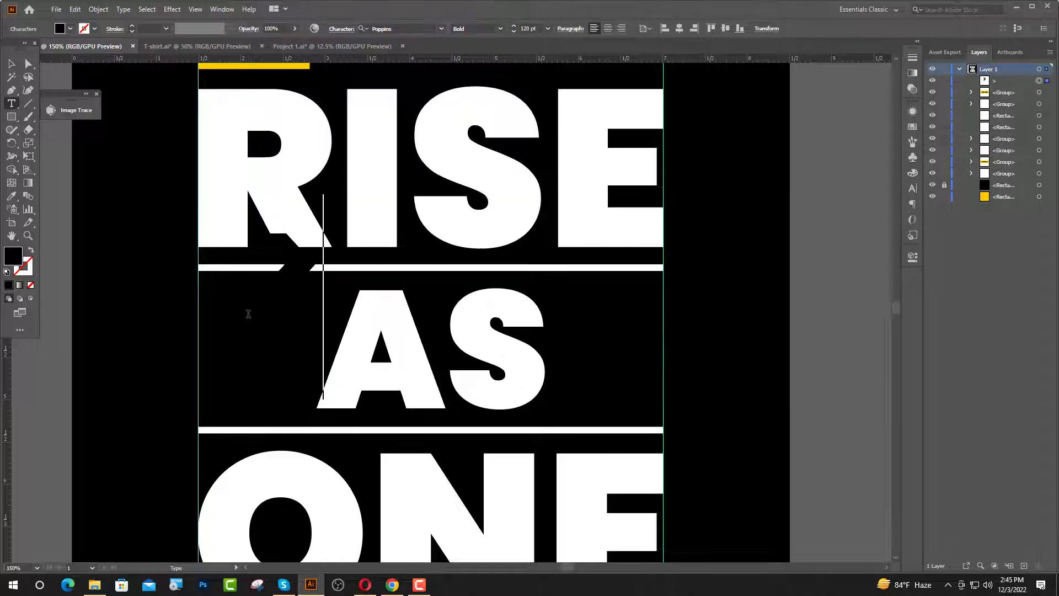
pyautogui.press('Escape')
pyautogui.moveTo(253, 317); pyautogui.dragTo(284, 366)
pyautogui.rightClick(283, 359)
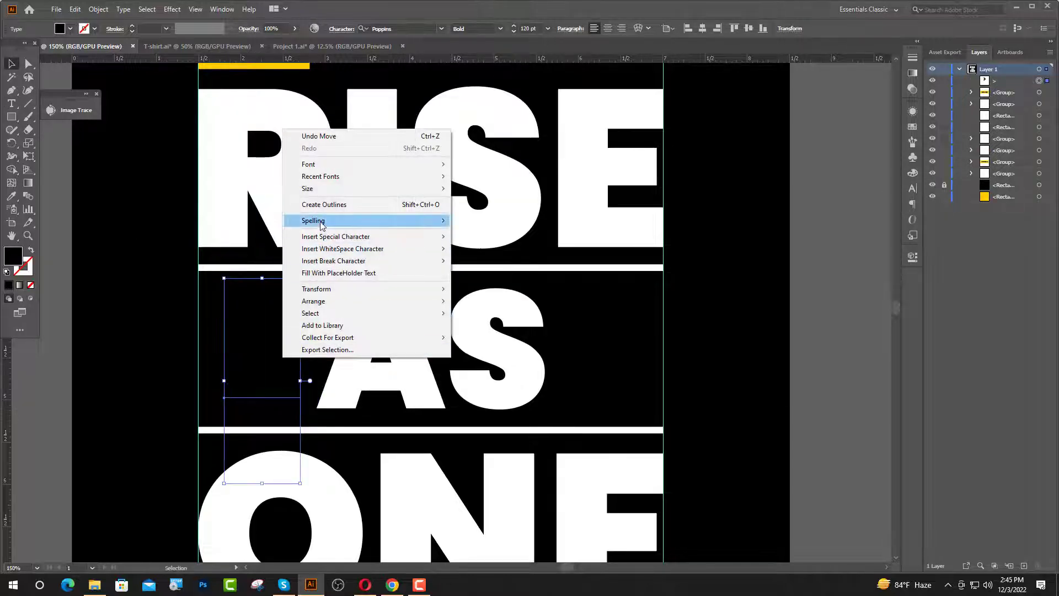
pyautogui.click(331, 204)
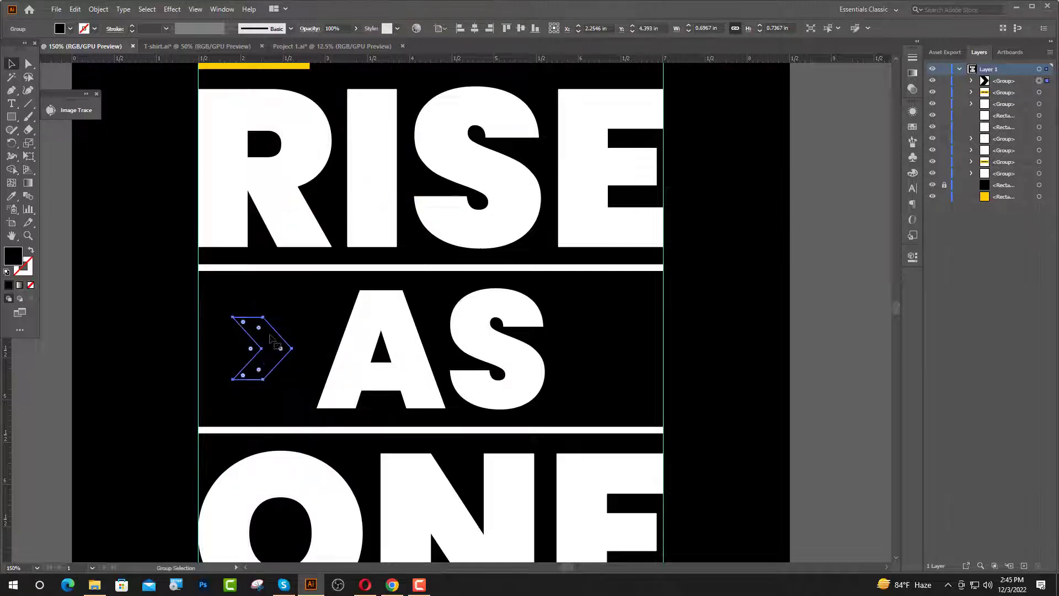
# Enlarge the chevron to about 1.03 by 1.09 in before AS and fill it with the white of the RISE lettering.
pyautogui.scroll(2, 264, 337)
pyautogui.moveTo(257, 301); pyautogui.dragTo(238, 272)
pyautogui.click(12, 197)
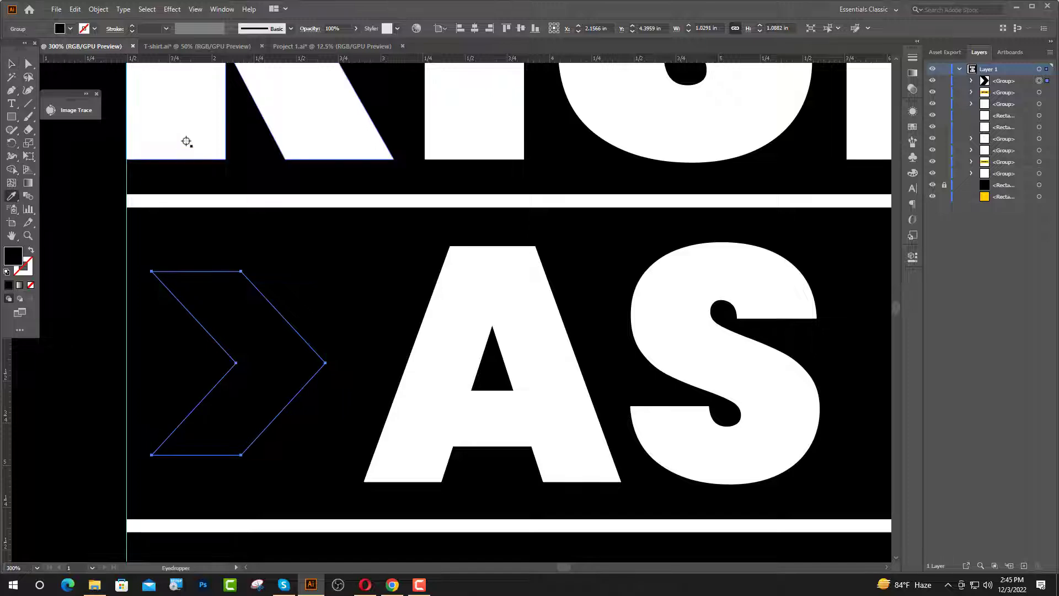
pyautogui.click(184, 141)
pyautogui.click(11, 64)
pyautogui.click(284, 248)
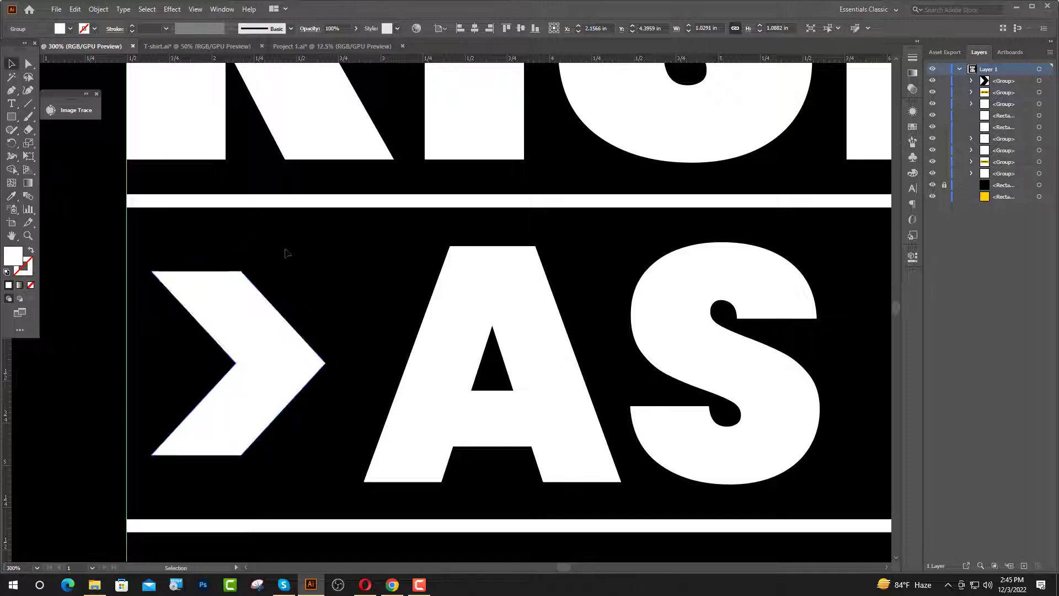
# Copy the chevron straight across to the space after AS and reflect the copy about the vertical axis.
pyautogui.scroll(-2, 29, 342)
pyautogui.moveTo(129, 357); pyautogui.dragTo(461, 357)
pyautogui.rightClick(461, 357)
pyautogui.moveTo(513, 482)
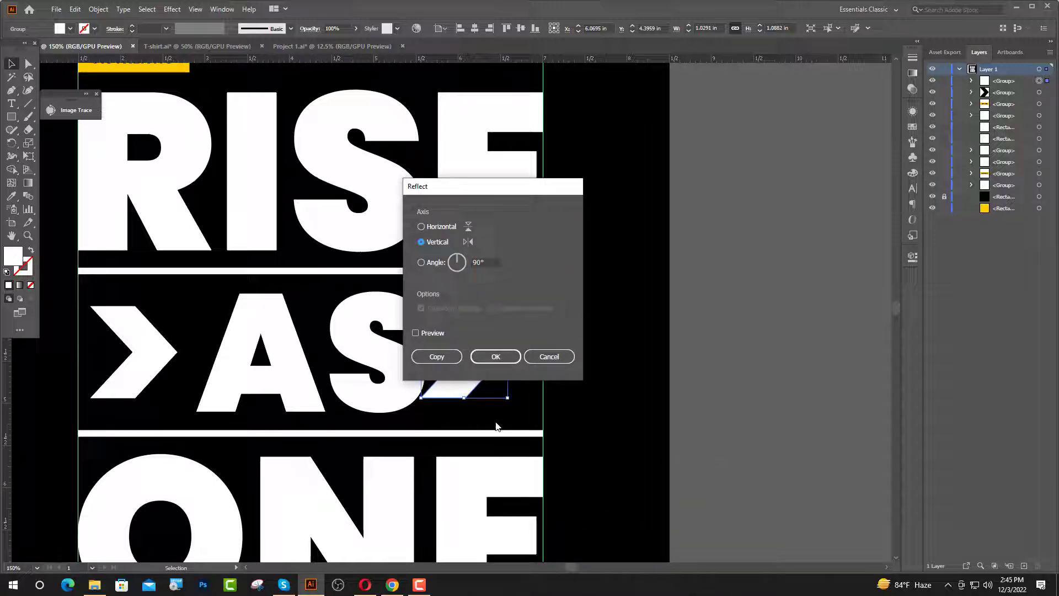
pyautogui.click(495, 356)
pyautogui.hotkey('ctrl', 'shift', 'a')
pyautogui.hotkey('ctrl', '1')
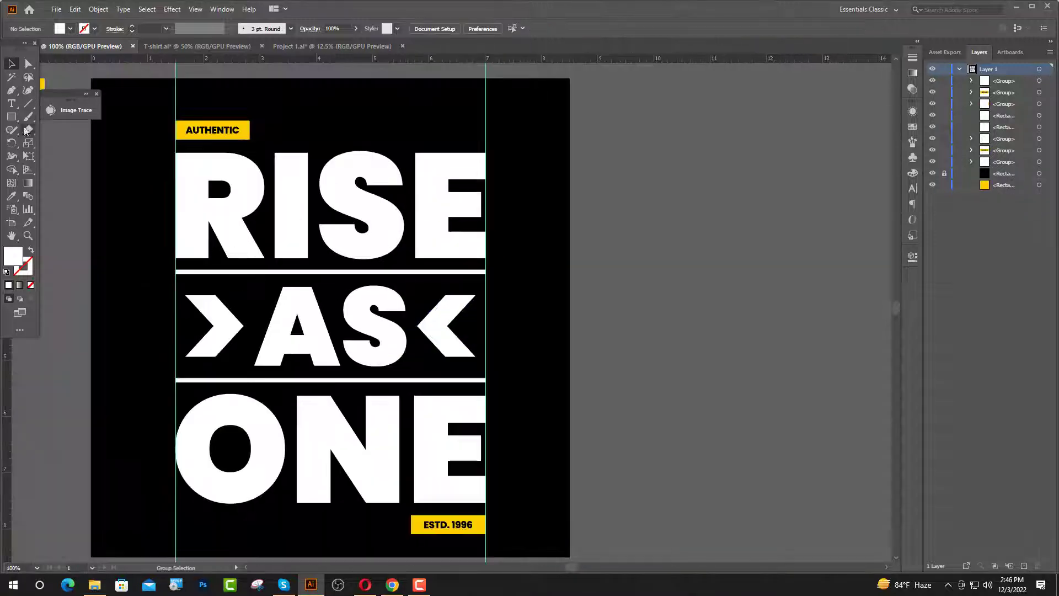
# Draw a diagonal line about 6.77 in long from above the lower divider to RISE's upper corner, and copy it down to ONE's baseline.
pyautogui.click(11, 90)
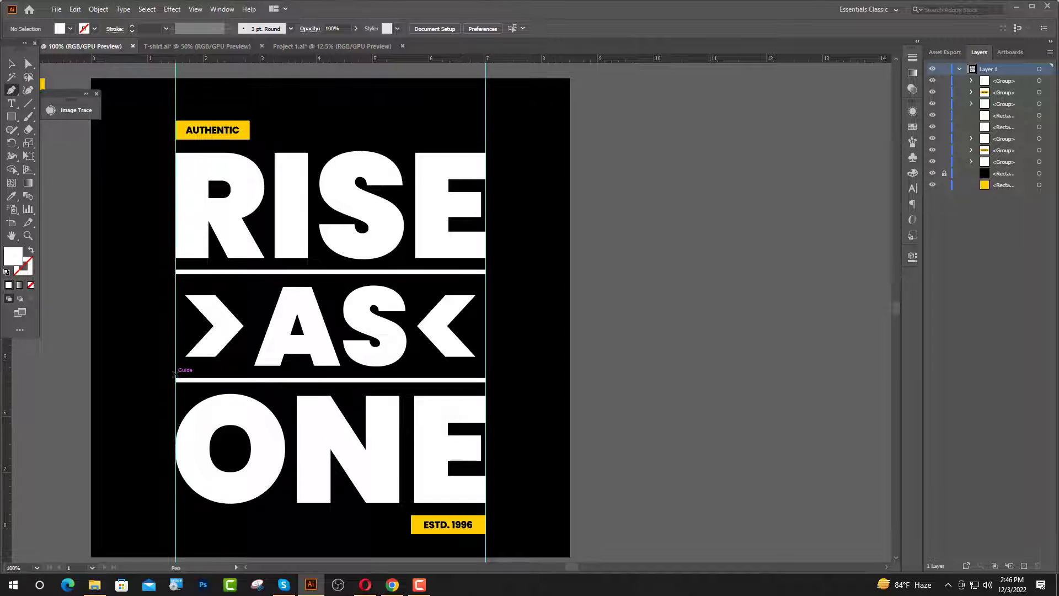
pyautogui.click(176, 373)
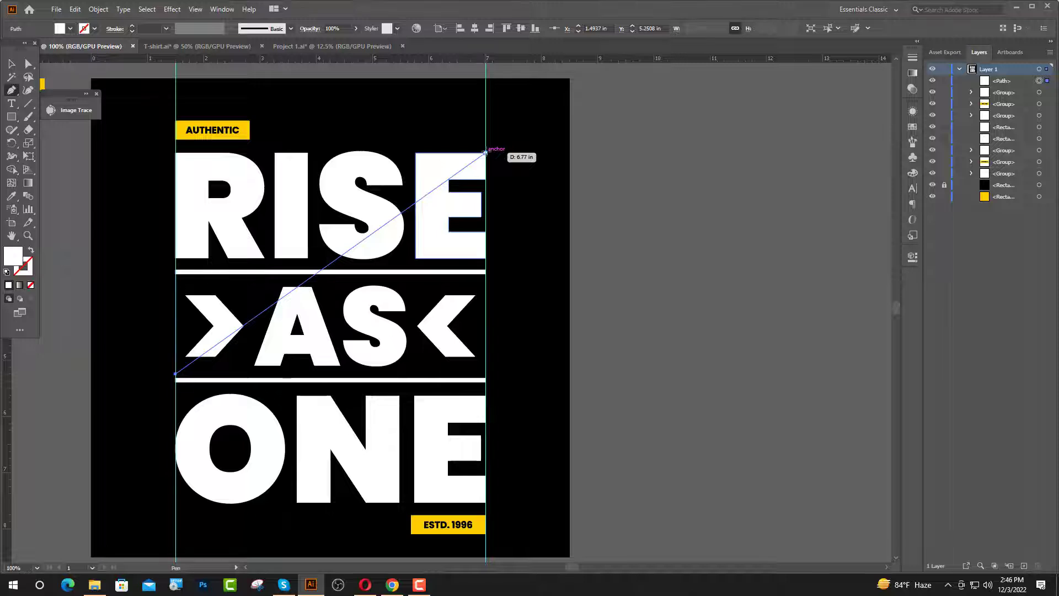
pyautogui.click(485, 153)
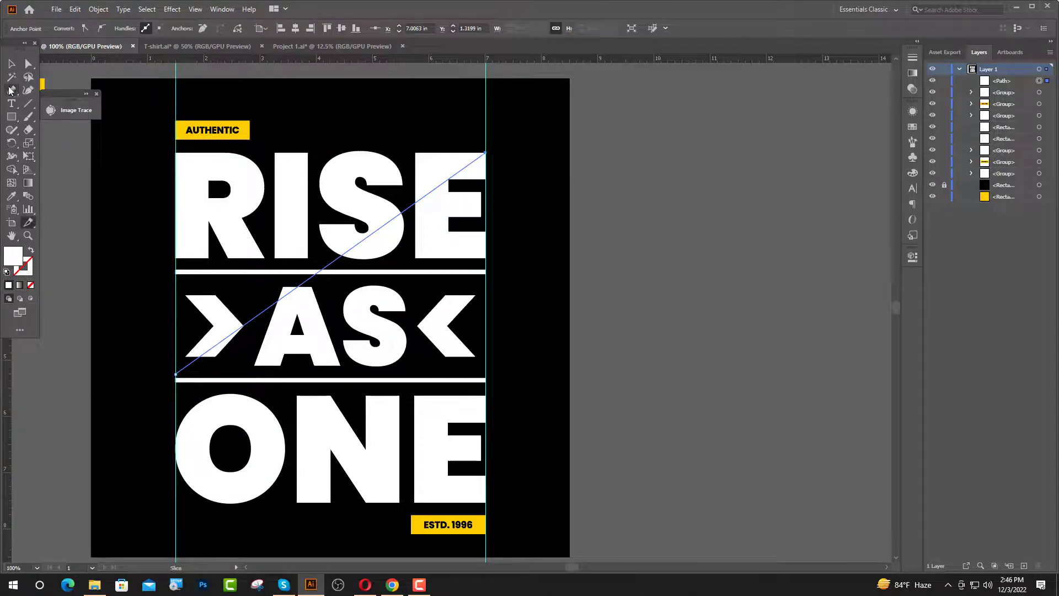
pyautogui.click(11, 63)
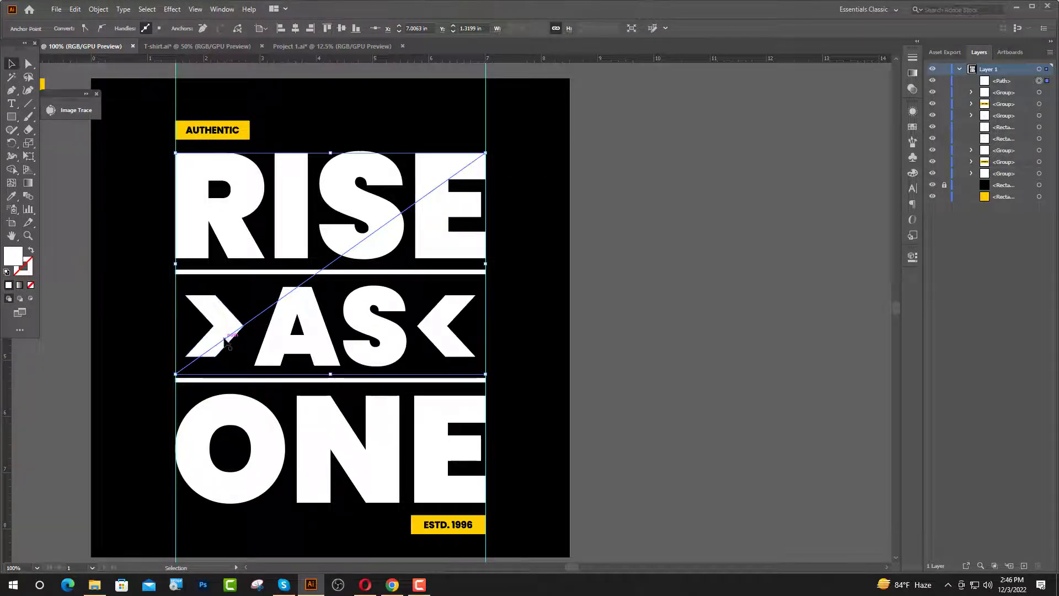
pyautogui.moveTo(225, 342); pyautogui.dragTo(225, 472)
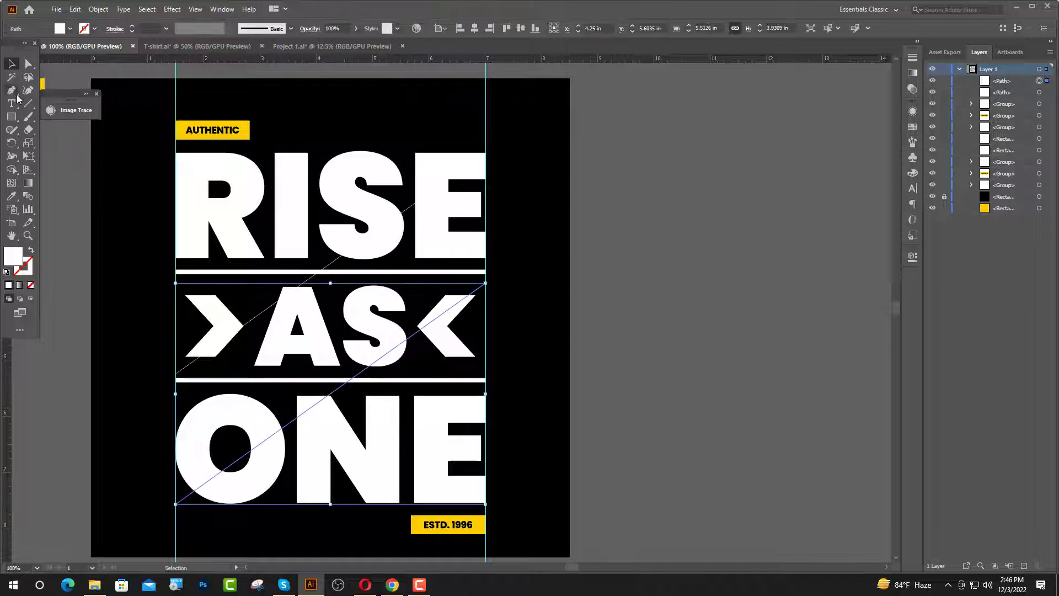
# Connect the matching ends of the two diagonal lines with the Pen tool to form a closed band.
pyautogui.click(11, 90)
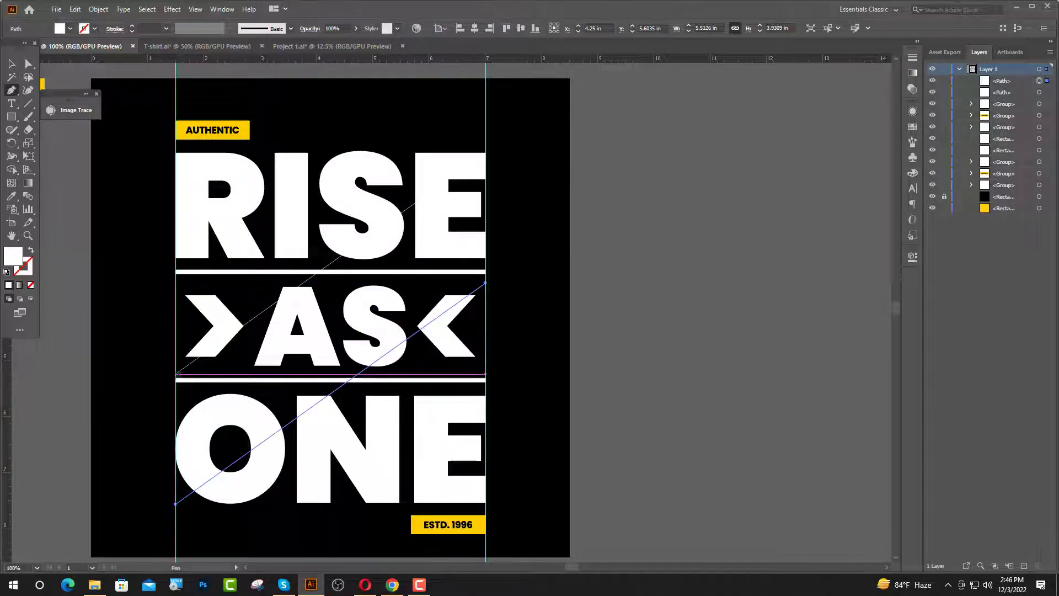
pyautogui.click(175, 374)
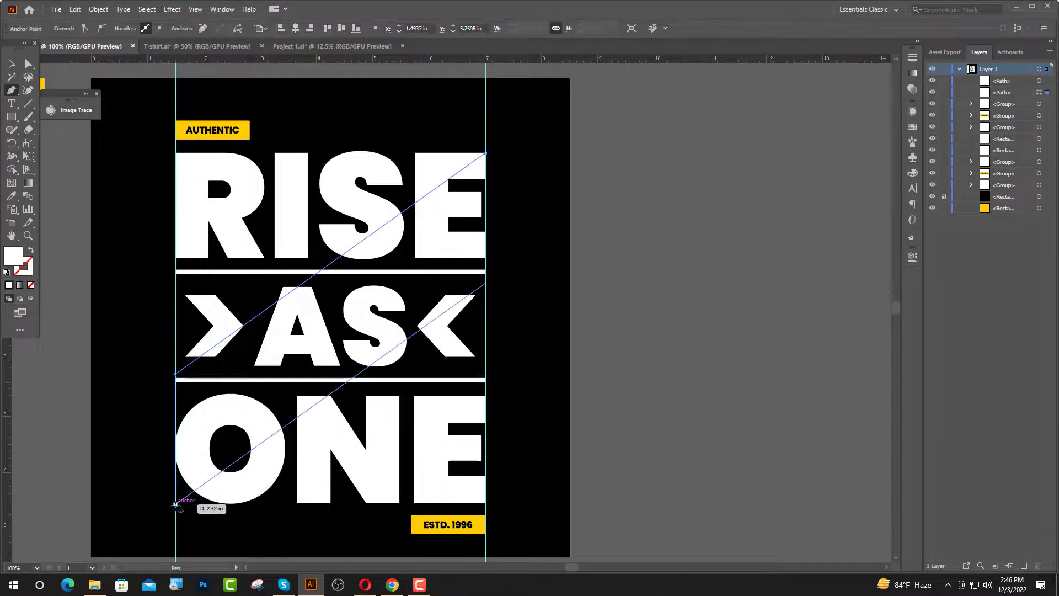
pyautogui.click(176, 504)
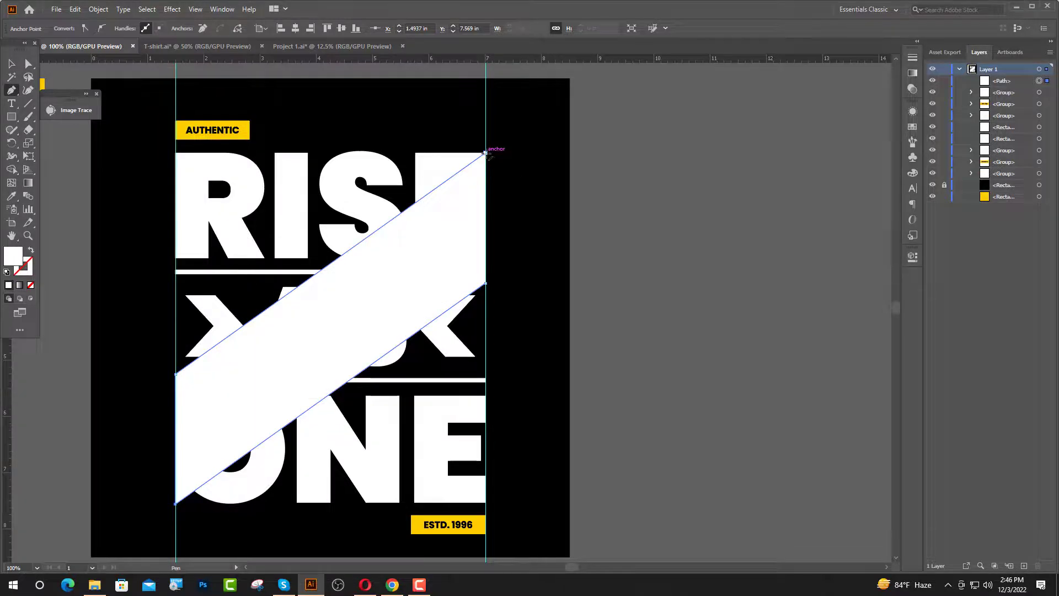
pyautogui.click(486, 153)
pyautogui.click(485, 284)
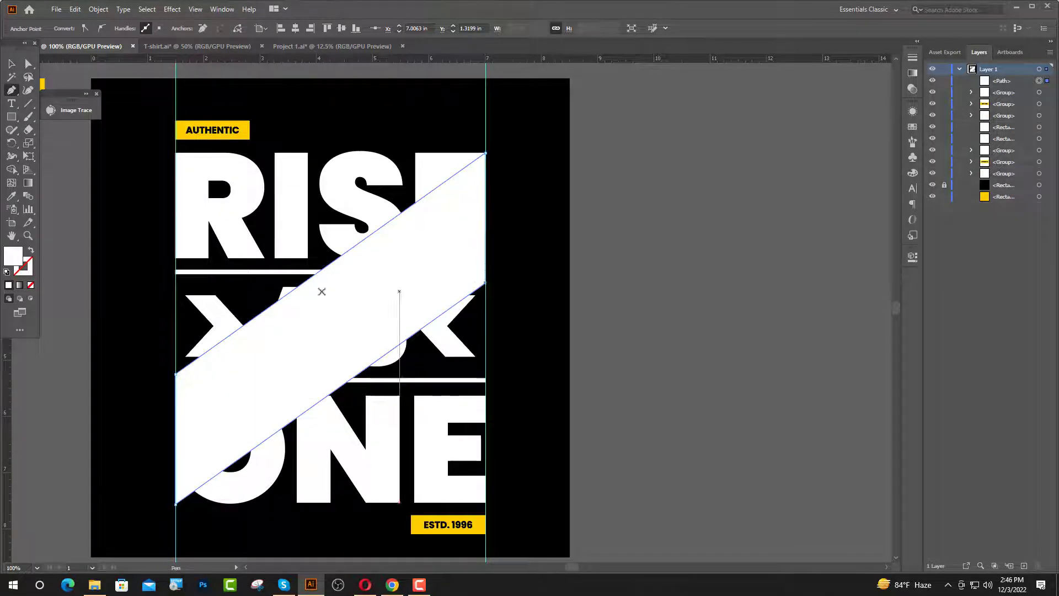
# Raise the band's upper anchor on the left guide to about Y 4.9 in.
pyautogui.hotkey('ctrl', 'shift', 'a')
pyautogui.press('a')
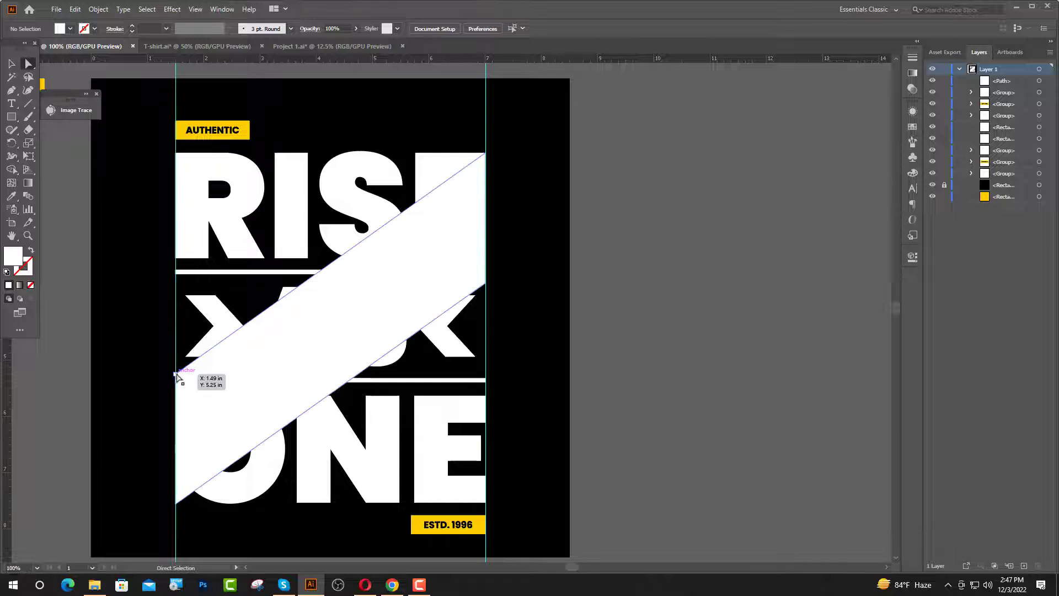
pyautogui.click(176, 373)
pyautogui.press('Up')
pyautogui.press('Up')
pyautogui.press('Up')
pyautogui.press('Up')
pyautogui.press('Up')
pyautogui.press('Up')
pyautogui.press('Up')
pyautogui.press('Up')
pyautogui.press('Up')
pyautogui.press('Up')
pyautogui.press('Up')
pyautogui.press('Up')
pyautogui.press('Up')
pyautogui.press('Up')
pyautogui.press('Up')
pyautogui.press('Up')
pyautogui.press('Up')
pyautogui.press('Up')
pyautogui.press('Up')
pyautogui.press('Up')
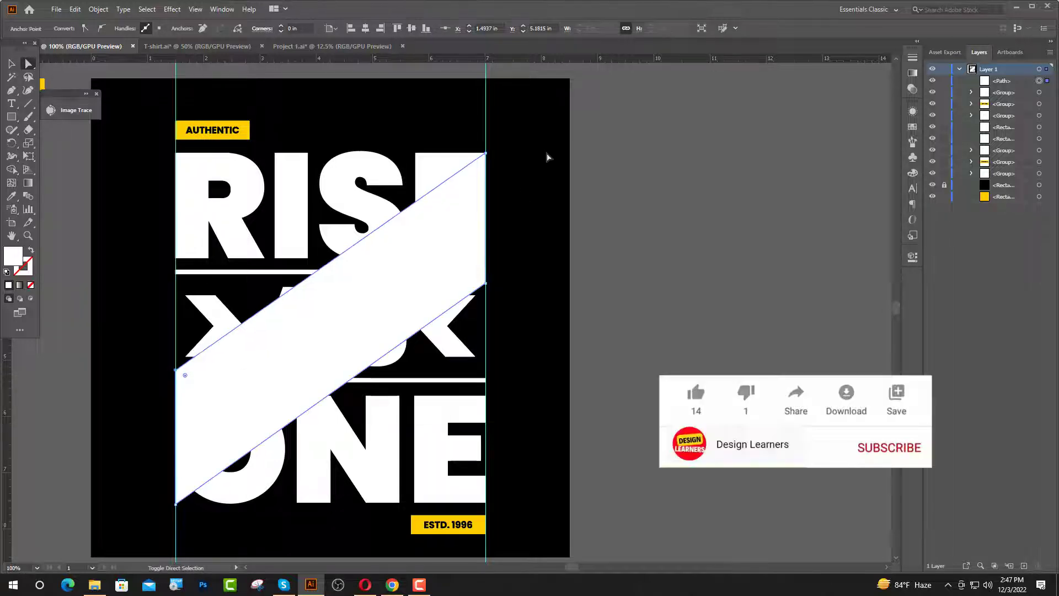
pyautogui.press('Up')
pyautogui.press('Up')
pyautogui.press('Up')
pyautogui.press('Up')
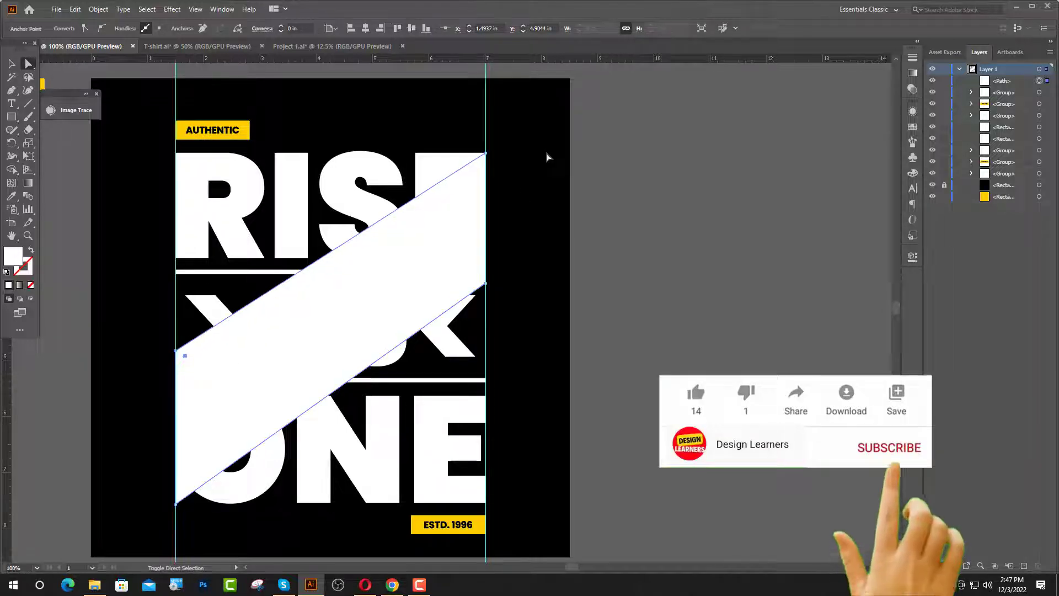
# Lower the band's lower anchor on the right guide to about Y 3.92 in.
pyautogui.click(486, 284)
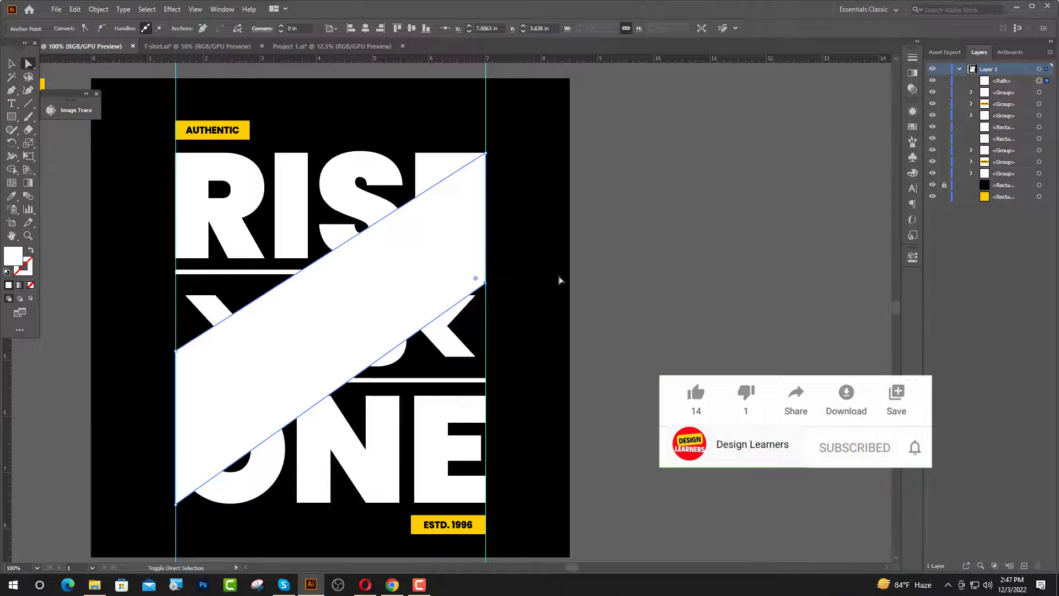
pyautogui.press('Down')
pyautogui.press('Down')
pyautogui.press('Down')
pyautogui.press('Down')
pyautogui.press('Down')
pyautogui.press('Down')
pyautogui.press('Down')
pyautogui.press('Down')
pyautogui.press('Down')
pyautogui.press('Down')
pyautogui.press('Down')
pyautogui.press('Down')
pyautogui.press('Down')
pyautogui.press('Down')
pyautogui.press('Down')
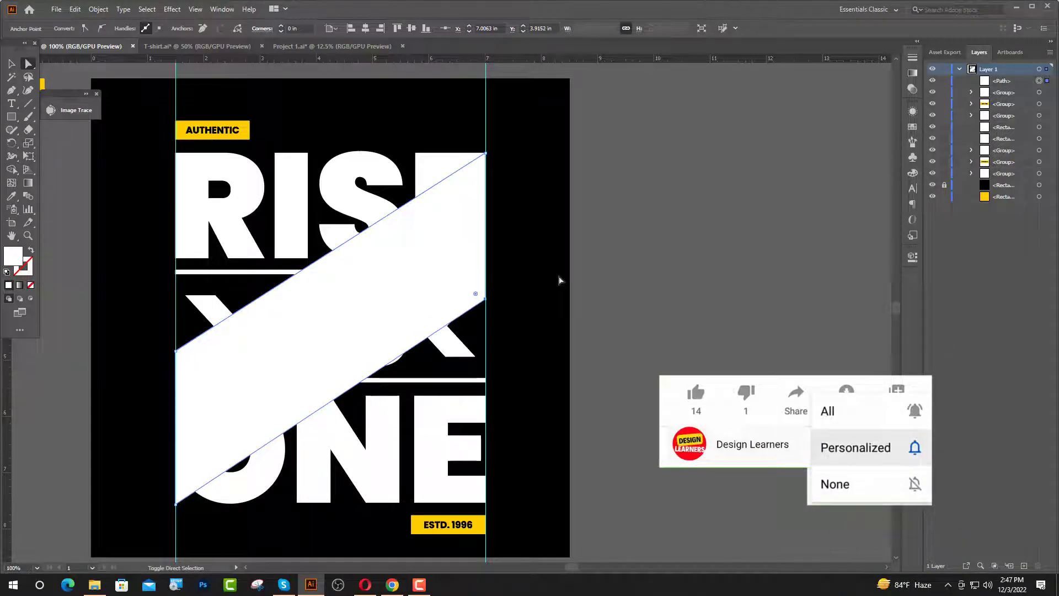
# Fill the diagonal band with the yellow sampled from the square beside the artboard.
pyautogui.moveTo(560, 280); pyautogui.dragTo(568, 332)
pyautogui.press('v')
pyautogui.click(13, 197)
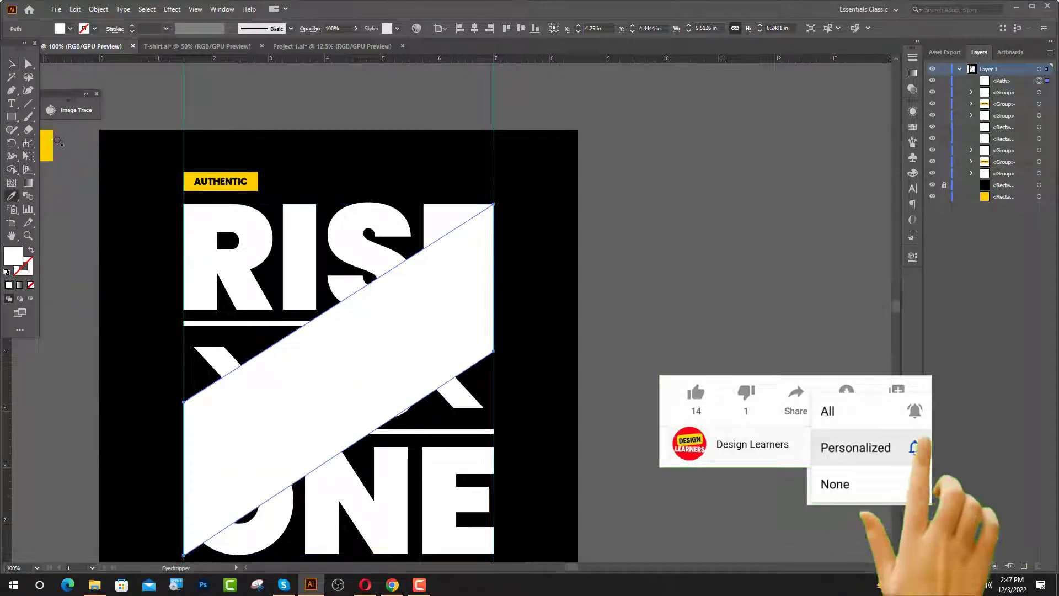
pyautogui.click(46, 145)
pyautogui.press('v')
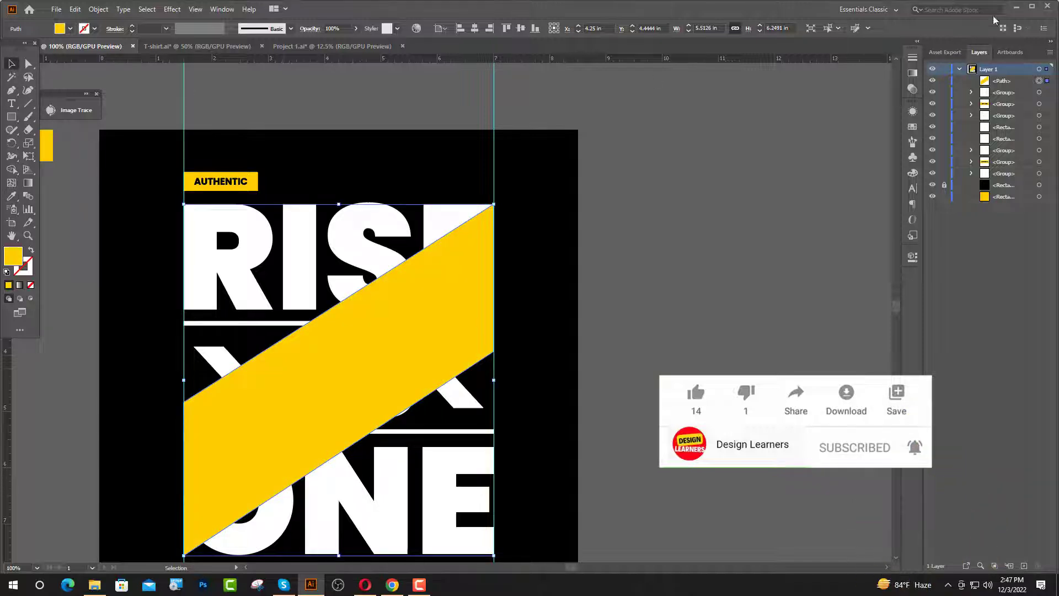
# Move the yellow band behind the lettering, just above the black background, and duplicate it in place.
pyautogui.moveTo(1010, 82); pyautogui.dragTo(1005, 179)
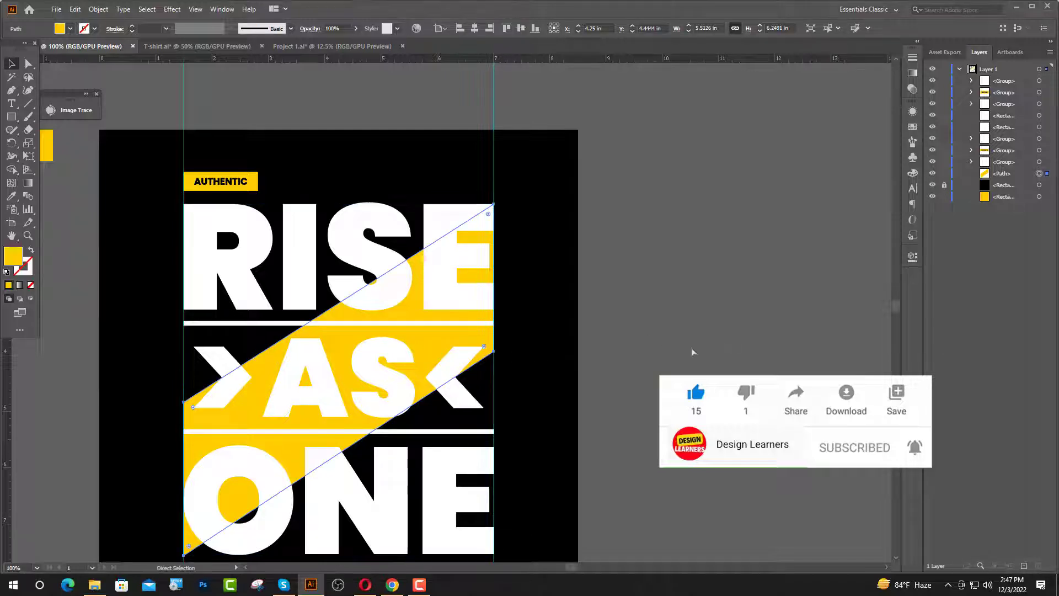
pyautogui.hotkey('ctrl', 'f')
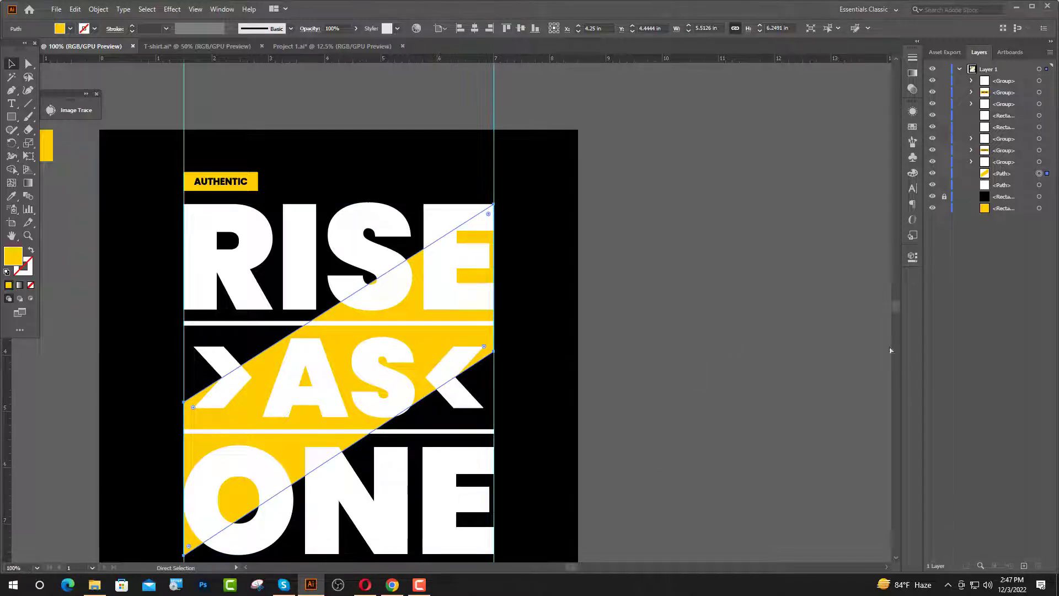
pyautogui.hotkey('ctrl', '-')
pyautogui.click(546, 221)
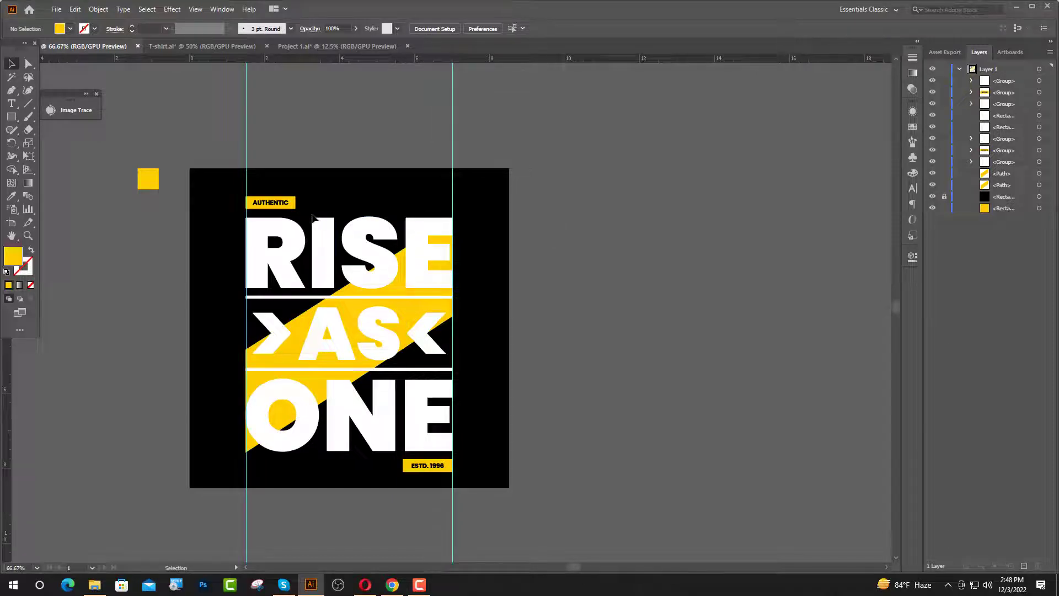
# Divide the lettering, chevrons, divider bars and one yellow band copy with Pathfinder Divide, then ungroup the pieces.
pyautogui.moveTo(347, 276); pyautogui.dragTo(509, 393)
pyautogui.click(913, 257)
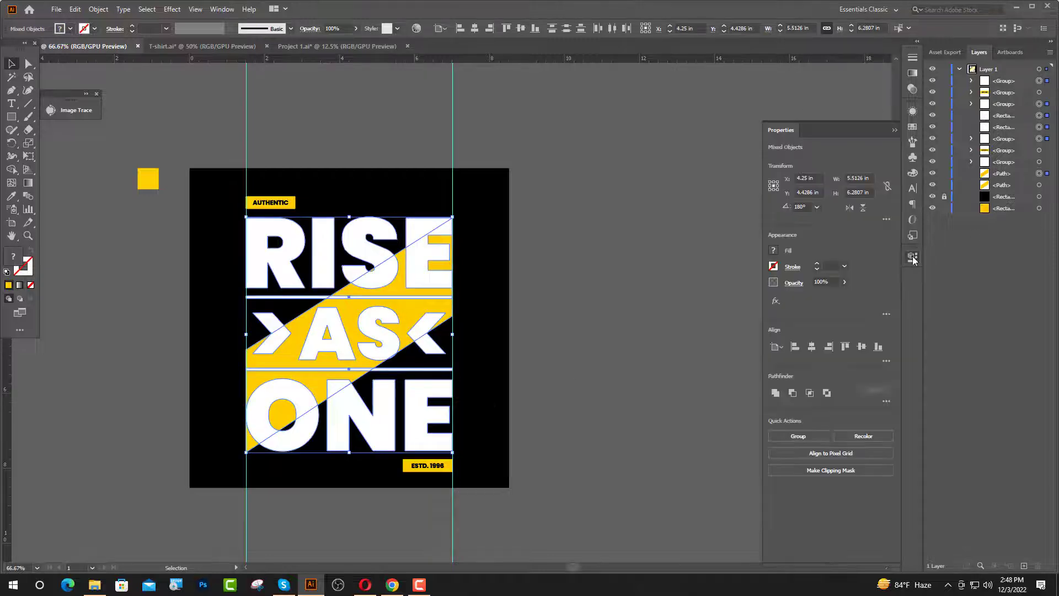
pyautogui.click(886, 402)
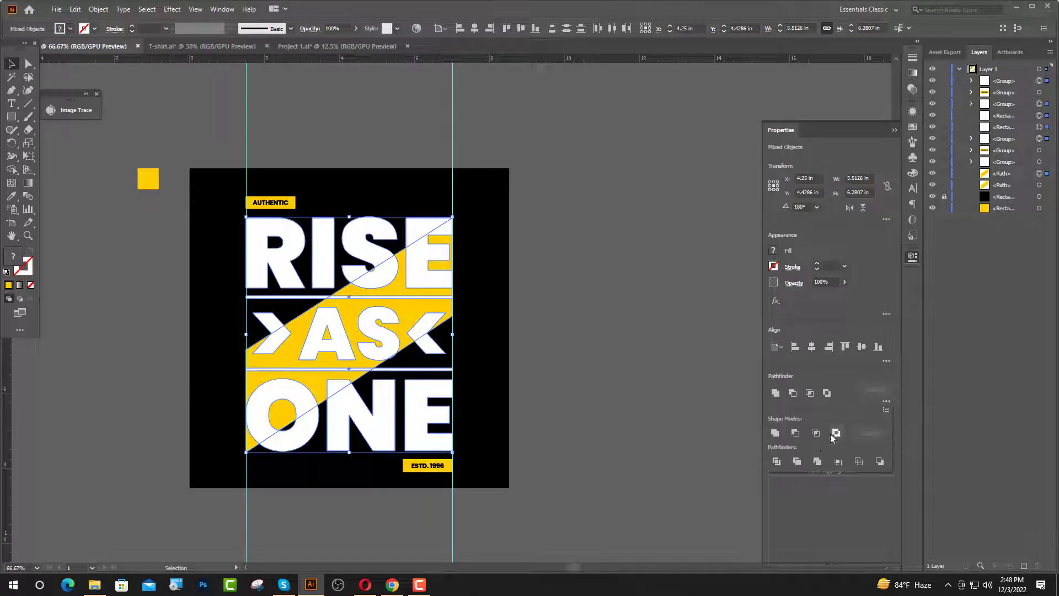
pyautogui.click(777, 461)
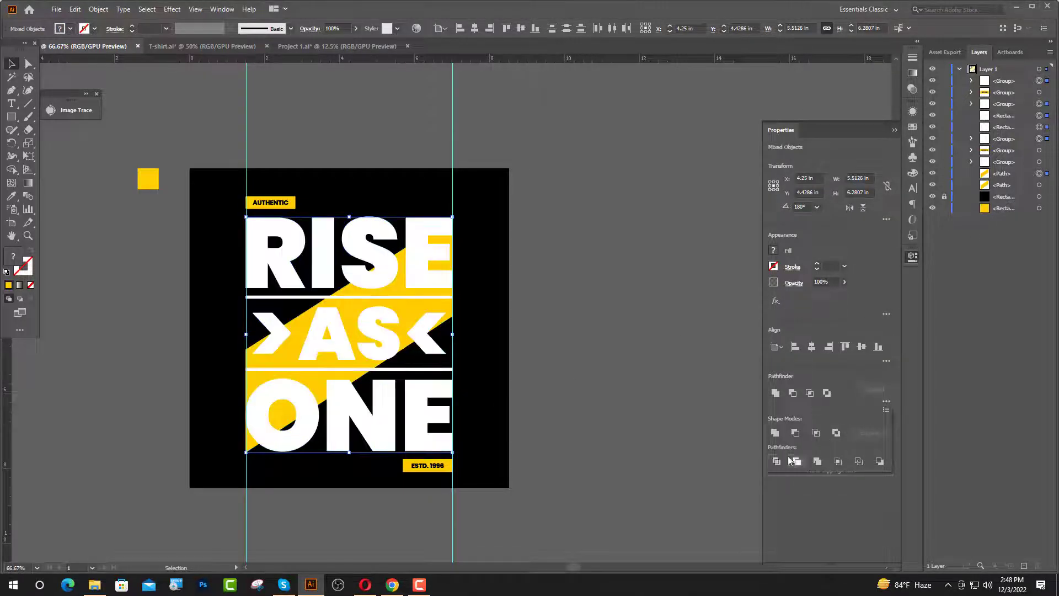
pyautogui.rightClick(421, 330)
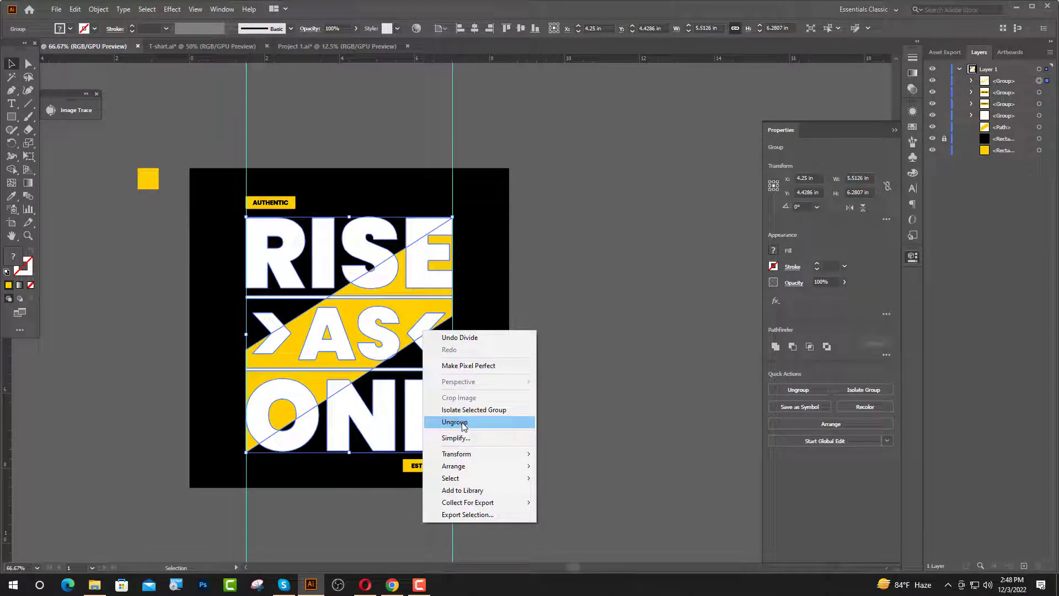
pyautogui.click(462, 422)
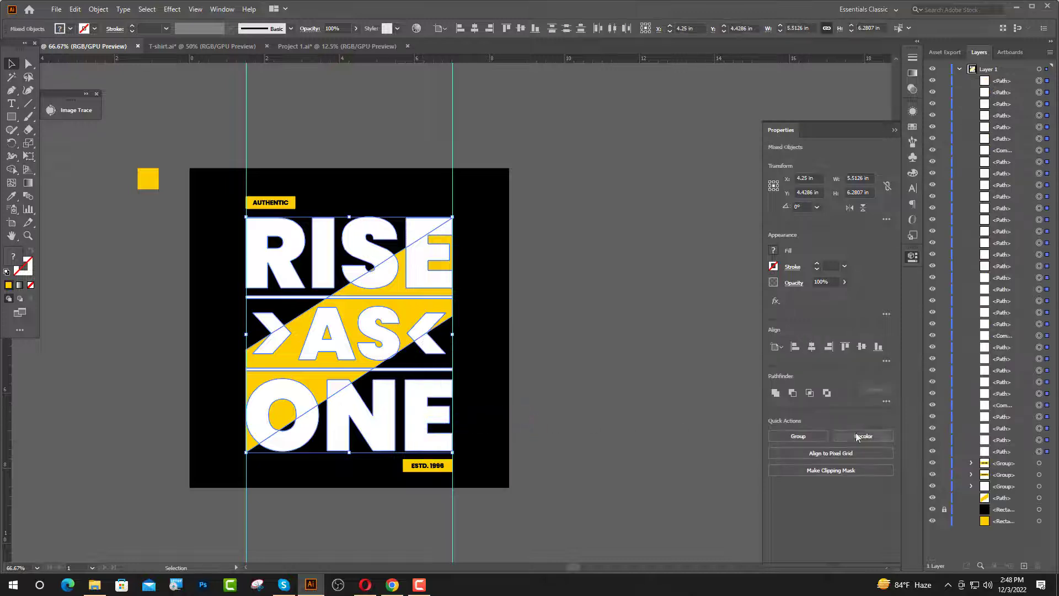
# Delete the two unfilled leftover paths at the bottom of the divided pieces' stacking order.
pyautogui.click(1039, 441)
pyautogui.keyDown('shift'); pyautogui.click(1040, 452); pyautogui.keyUp('shift')
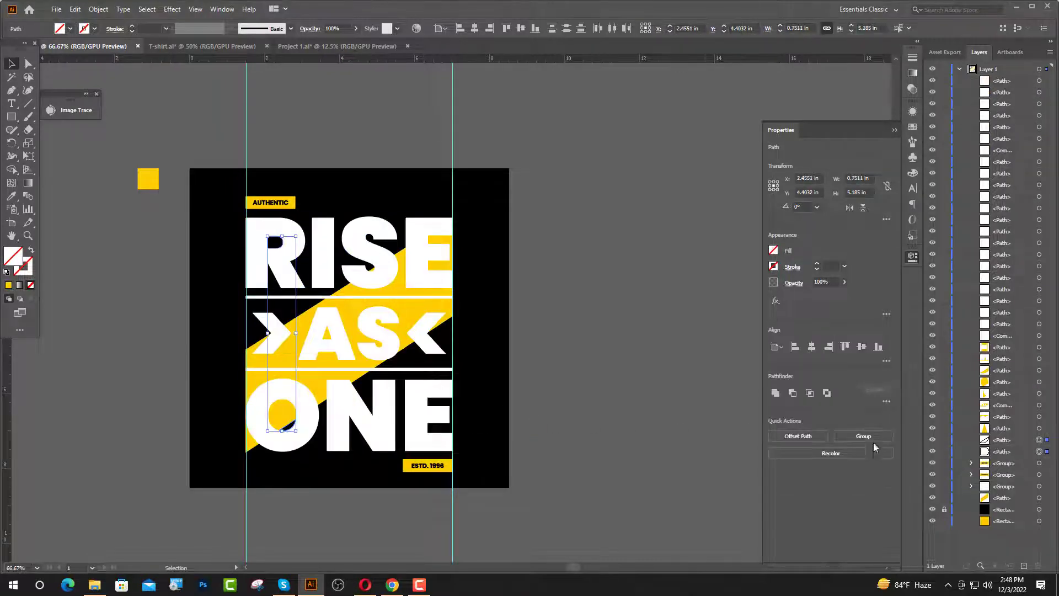
pyautogui.press('Delete')
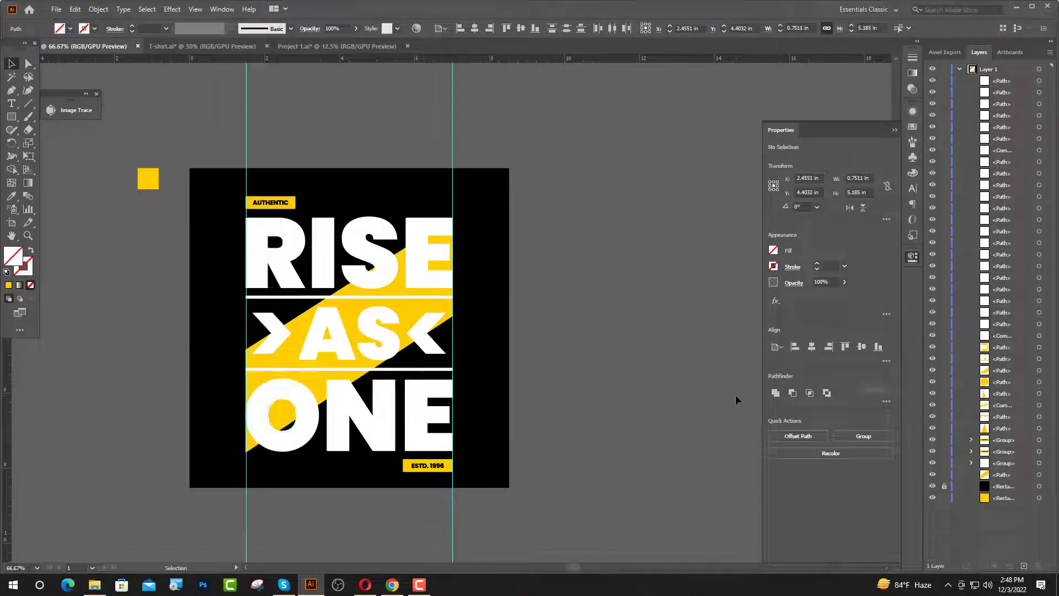
# Delete the divided yellow pieces inside the A, around the upper ONE lettering, beside the lower O and inside the O.
pyautogui.click(1039, 429)
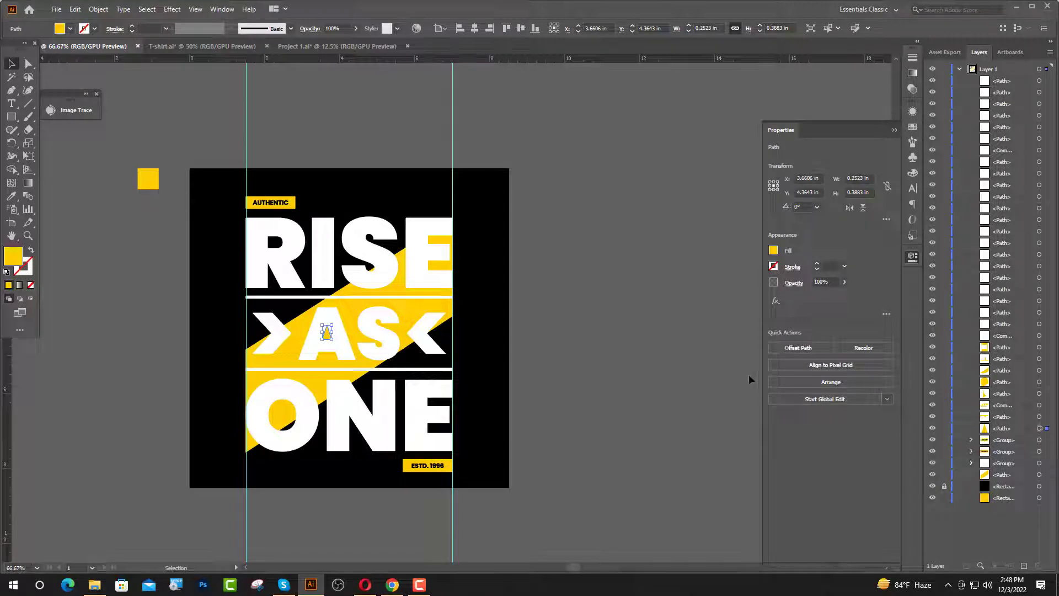
pyautogui.press('Delete')
pyautogui.click(314, 383)
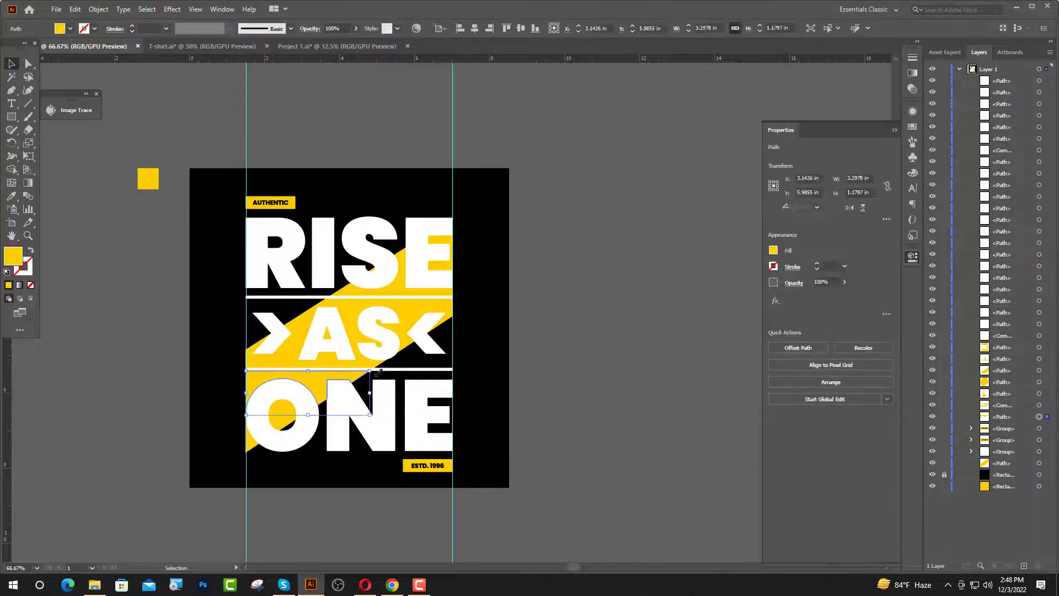
pyautogui.press('Delete')
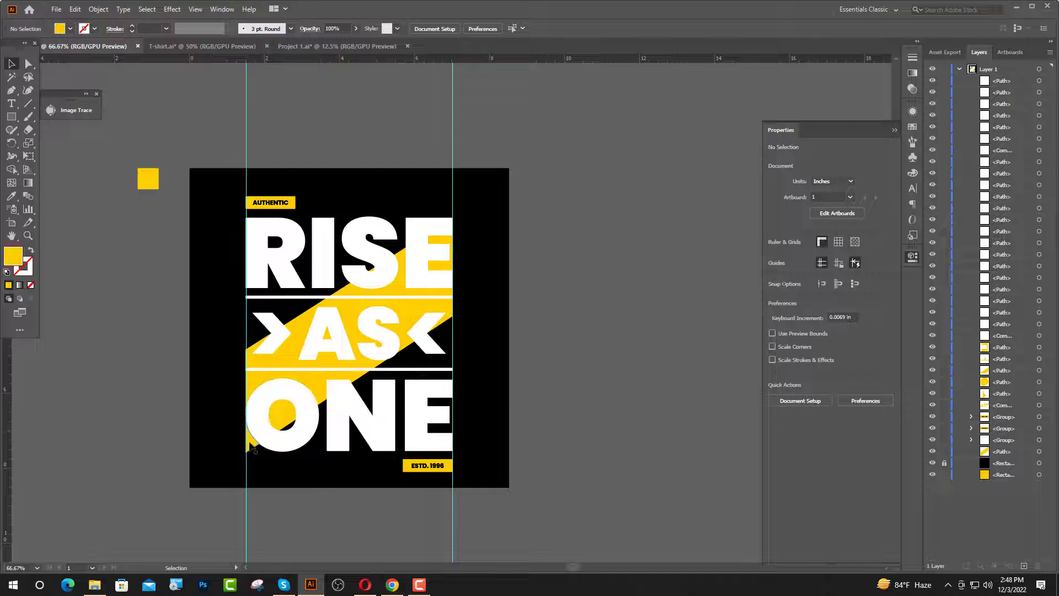
pyautogui.click(270, 436)
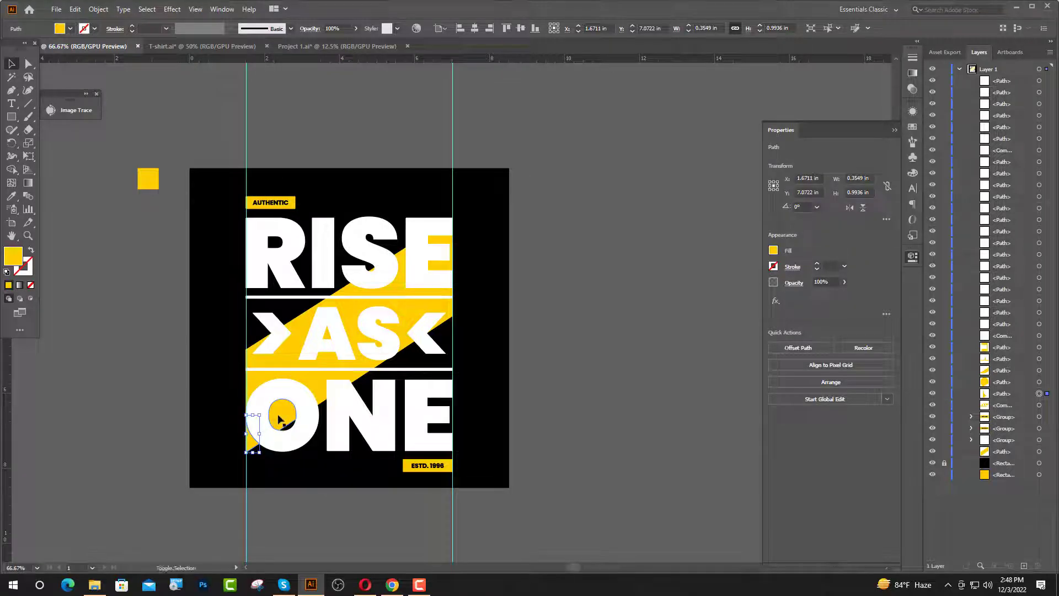
pyautogui.keyDown('shift'); pyautogui.click(279, 419); pyautogui.keyUp('shift')
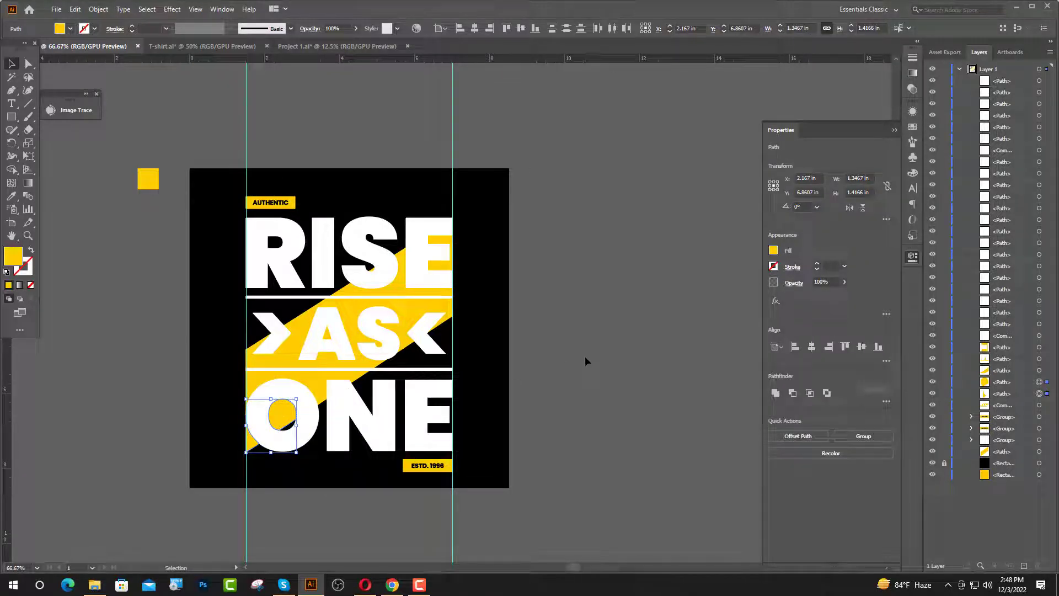
pyautogui.press('Delete')
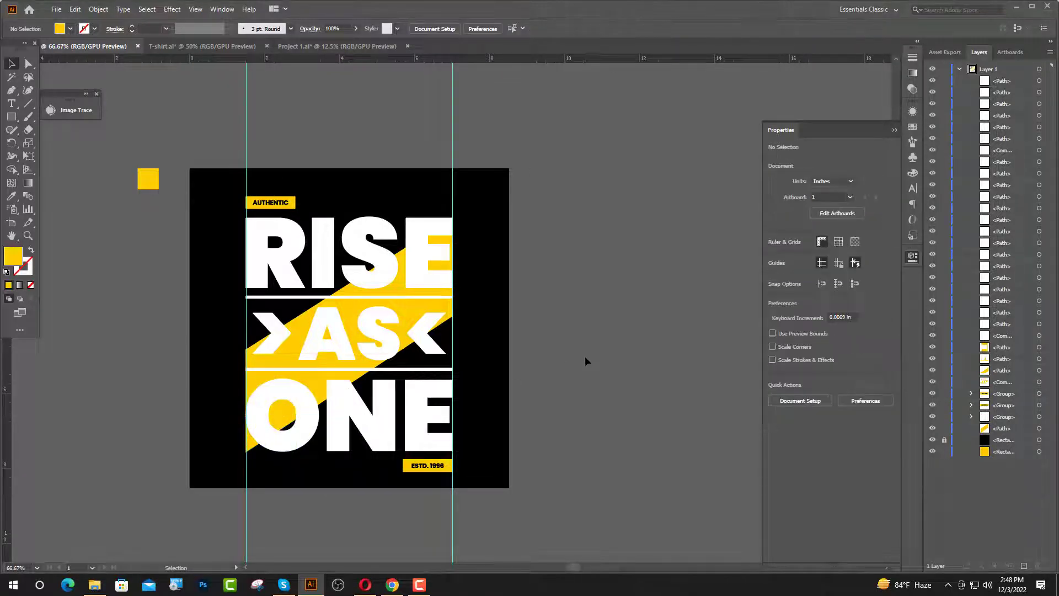
# Delete the remaining four divided yellow pieces around RISE and AS, keeping the full diagonal band underneath.
pyautogui.click(1039, 348)
pyautogui.keyDown('shift'); pyautogui.click(1040, 359); pyautogui.keyUp('shift')
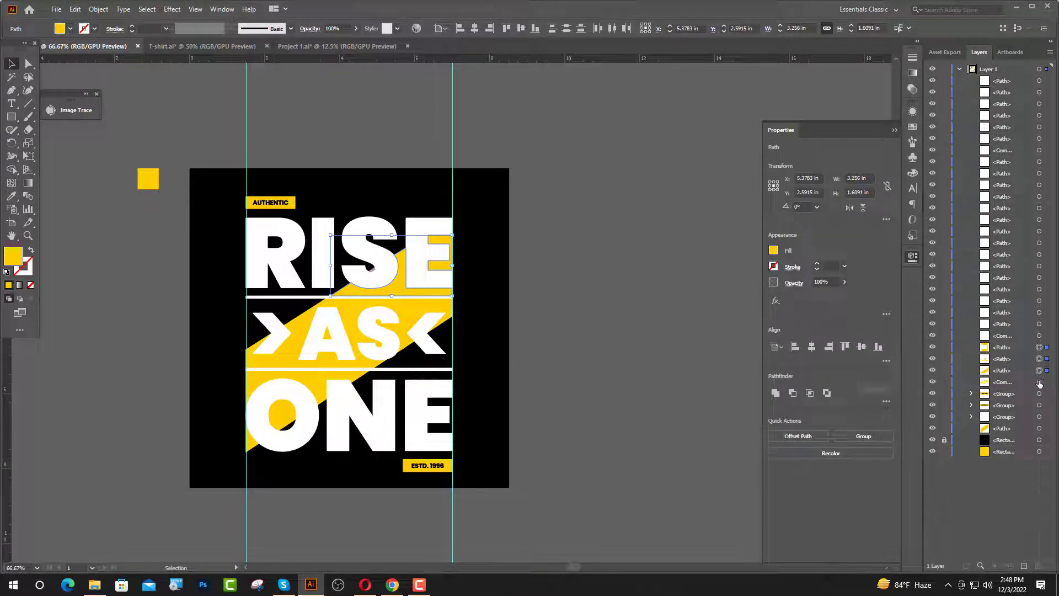
pyautogui.keyDown('shift'); pyautogui.click(1039, 381); pyautogui.keyUp('shift')
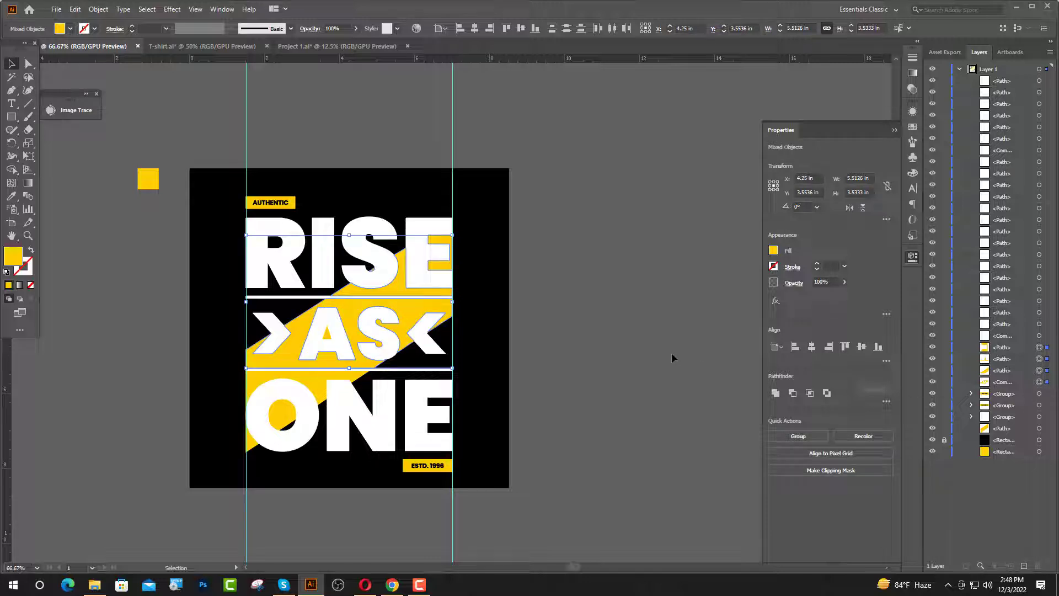
pyautogui.press('Delete')
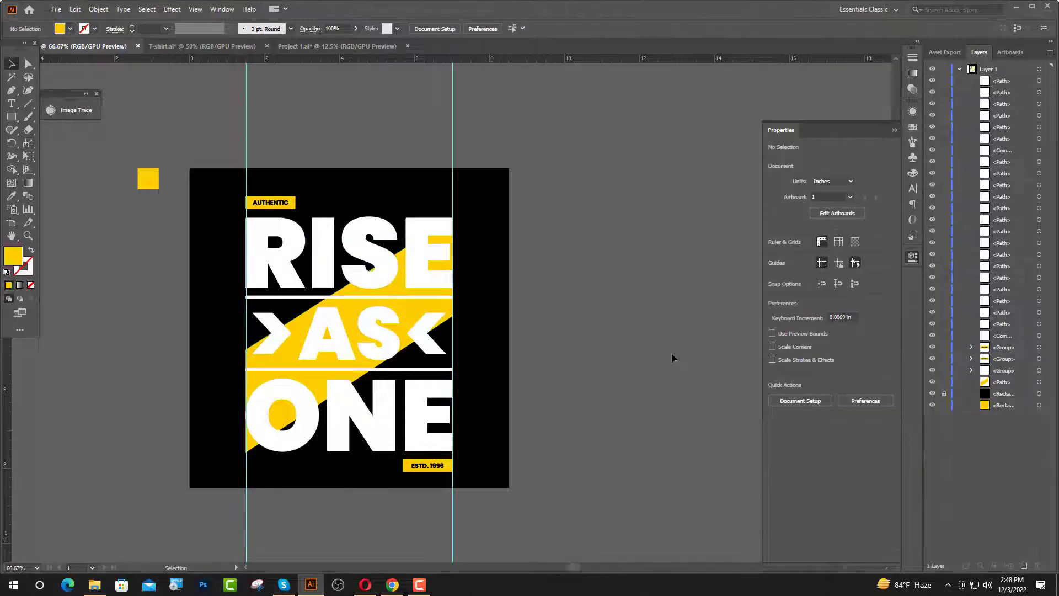
# Fill the band-overlapping parts of RISE's S and E, both chevrons, AS's S and ONE's O with the background black.
pyautogui.click(373, 316)
pyautogui.hotkey('ctrl', '=')
pyautogui.hotkey('ctrl', '=')
pyautogui.hotkey('ctrl', '=')
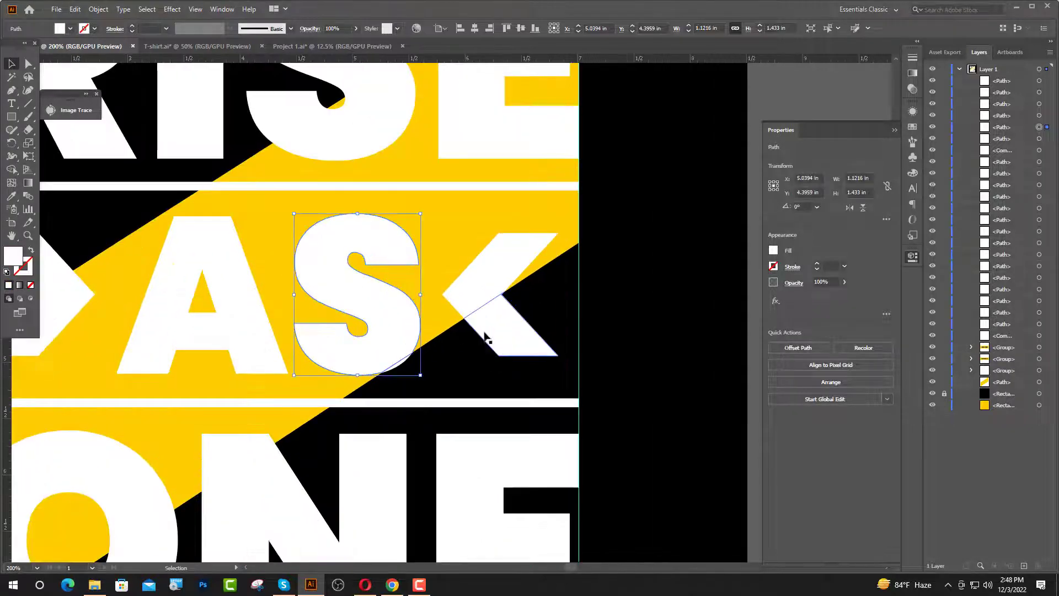
pyautogui.keyDown('shift'); pyautogui.click(484, 288); pyautogui.keyUp('shift')
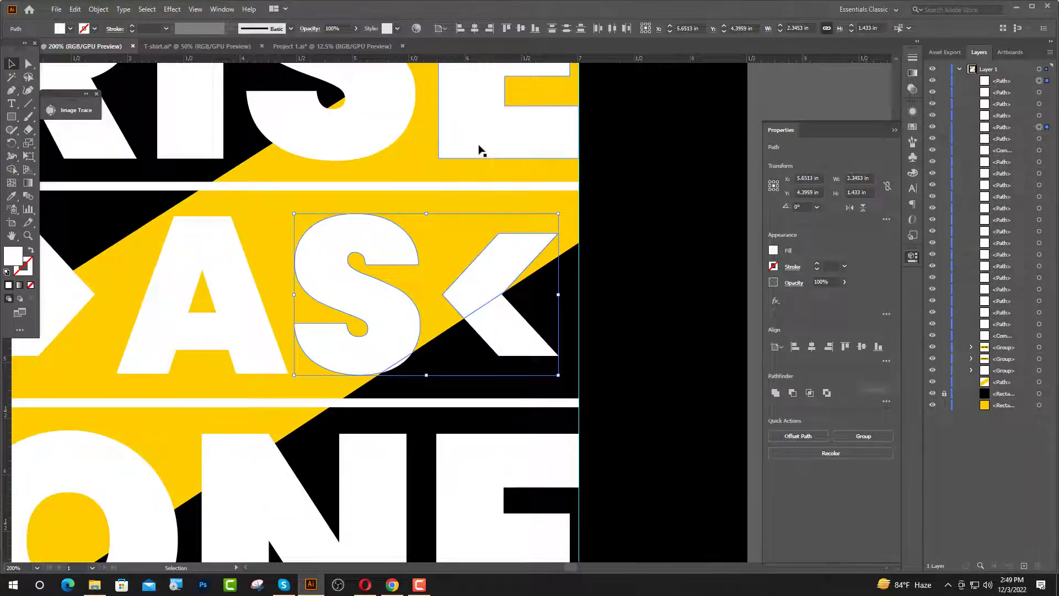
pyautogui.scroll(2, 475, 144)
pyautogui.scroll(1, 480, 150)
pyautogui.keyDown('shift'); pyautogui.click(484, 156); pyautogui.keyUp('shift')
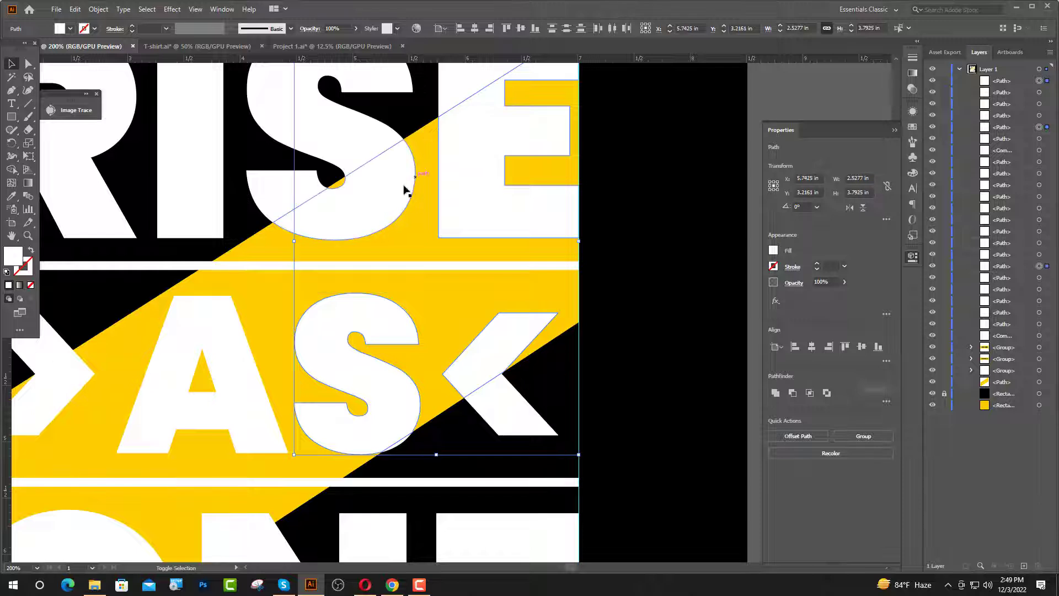
pyautogui.keyDown('shift'); pyautogui.click(378, 184); pyautogui.keyUp('shift')
pyautogui.hotkey('ctrl', '-')
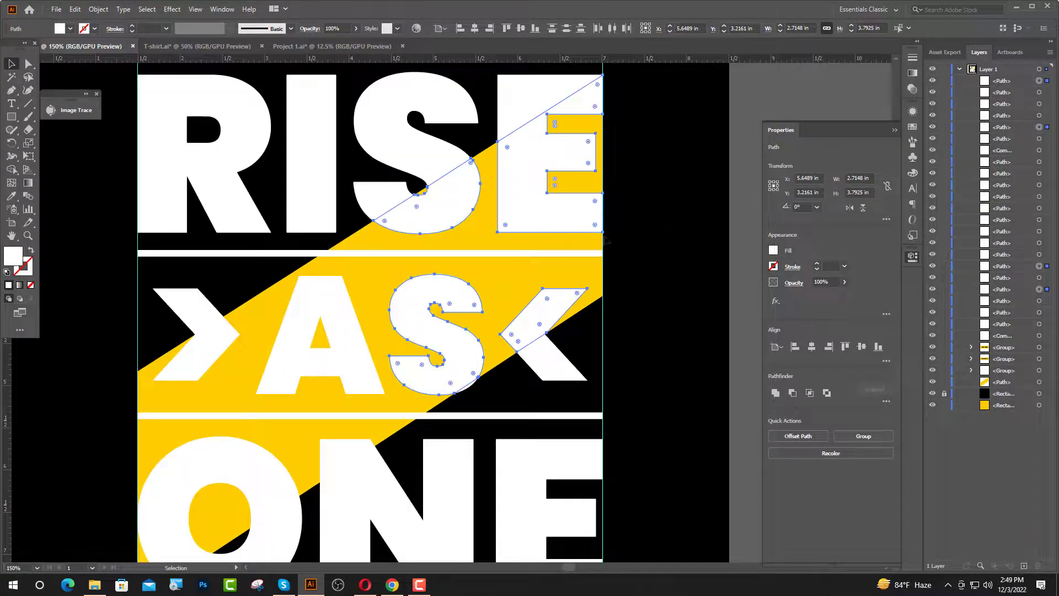
pyautogui.press('v')
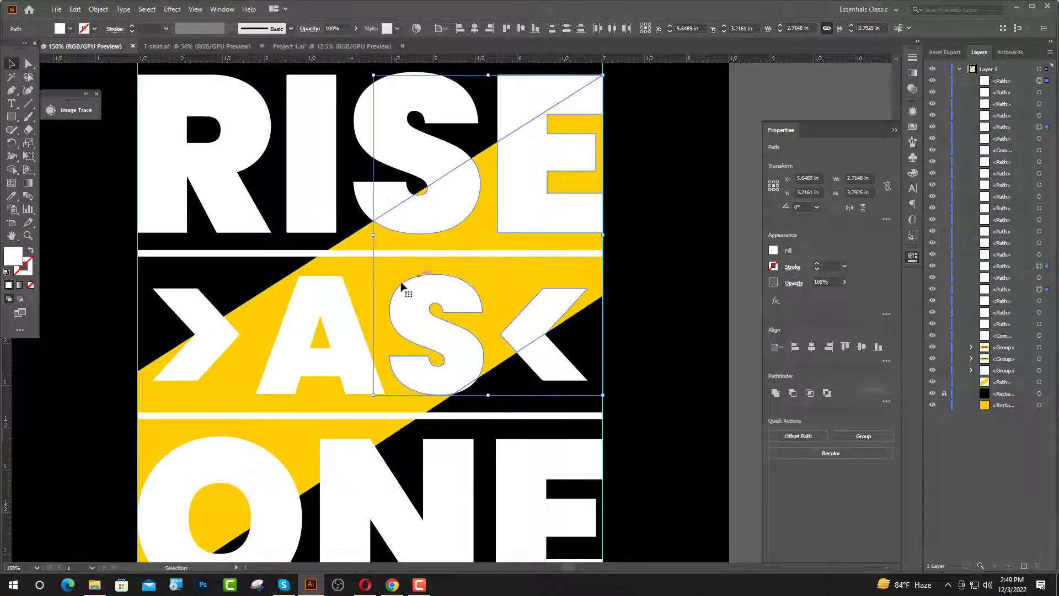
pyautogui.keyDown('shift'); pyautogui.click(203, 355); pyautogui.keyUp('shift')
pyautogui.scroll(-1, 197, 425)
pyautogui.scroll(-2, 197, 425)
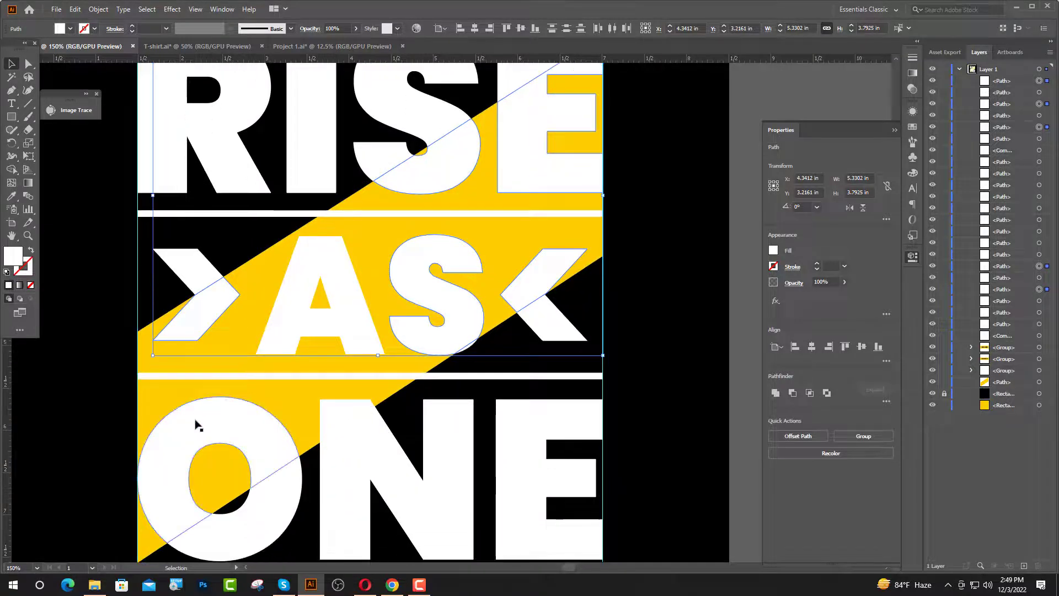
pyautogui.keyDown('shift'); pyautogui.click(200, 421); pyautogui.keyUp('shift')
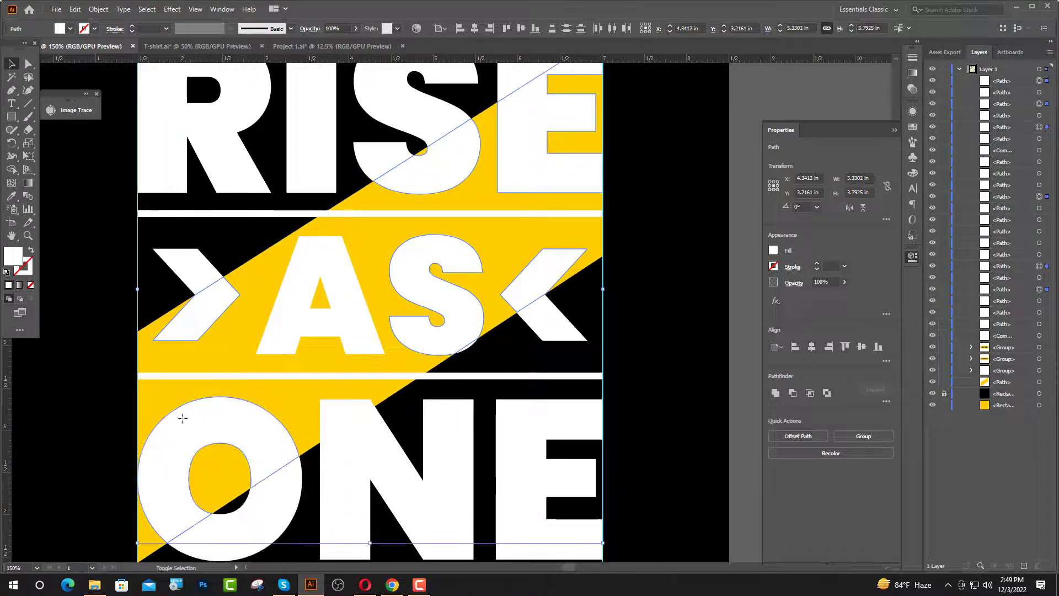
pyautogui.click(11, 197)
pyautogui.click(85, 237)
pyautogui.press('v')
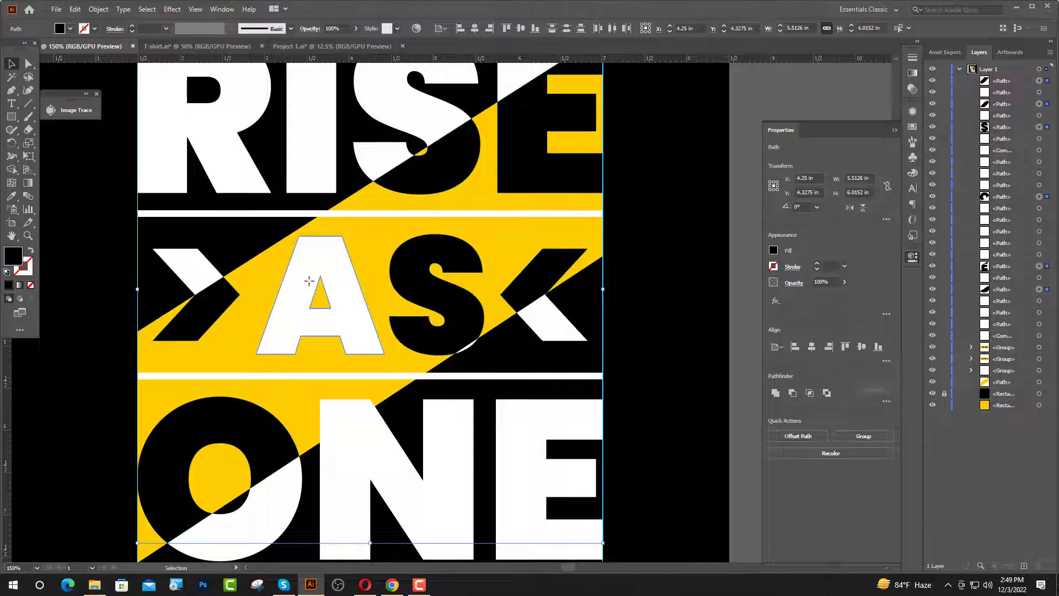
# Fill the letter A of AS with the same black sampled from the background.
pyautogui.click(309, 282)
pyautogui.click(21, 196)
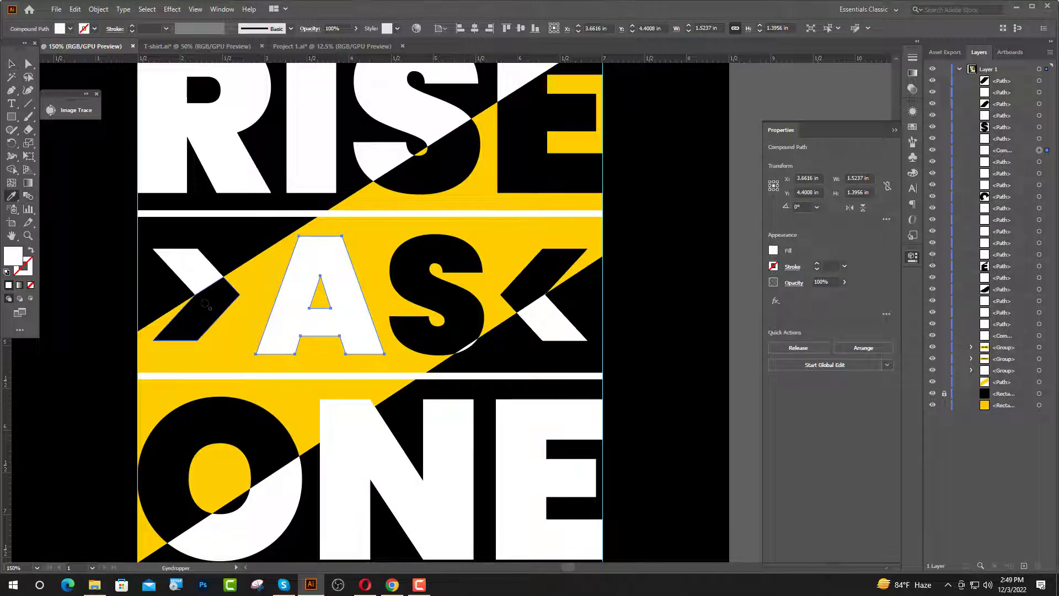
pyautogui.click(66, 166)
pyautogui.press('v')
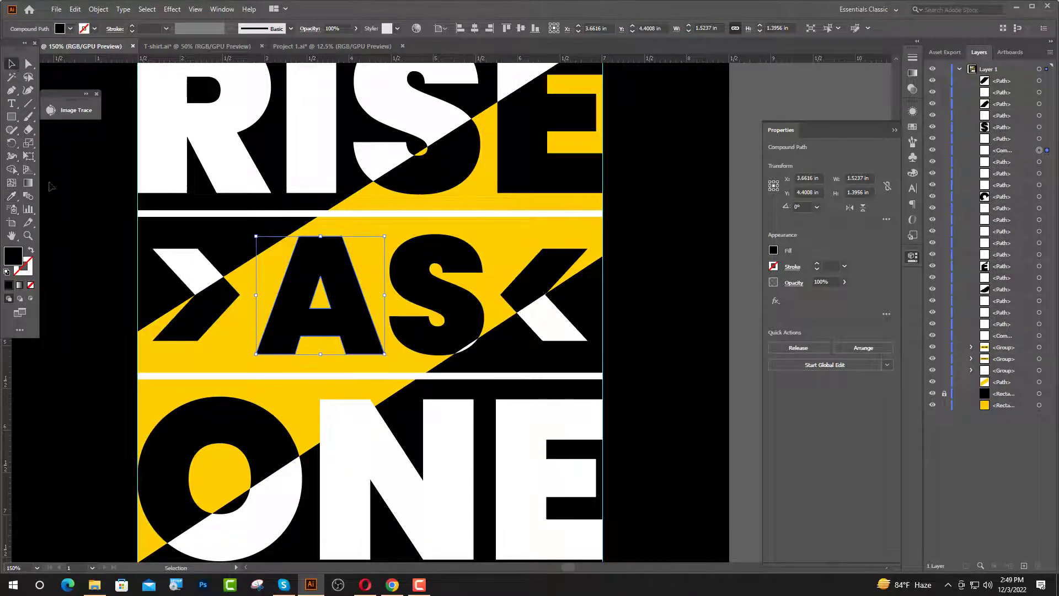
pyautogui.click(620, 445)
pyautogui.scroll(-1, 347, 416)
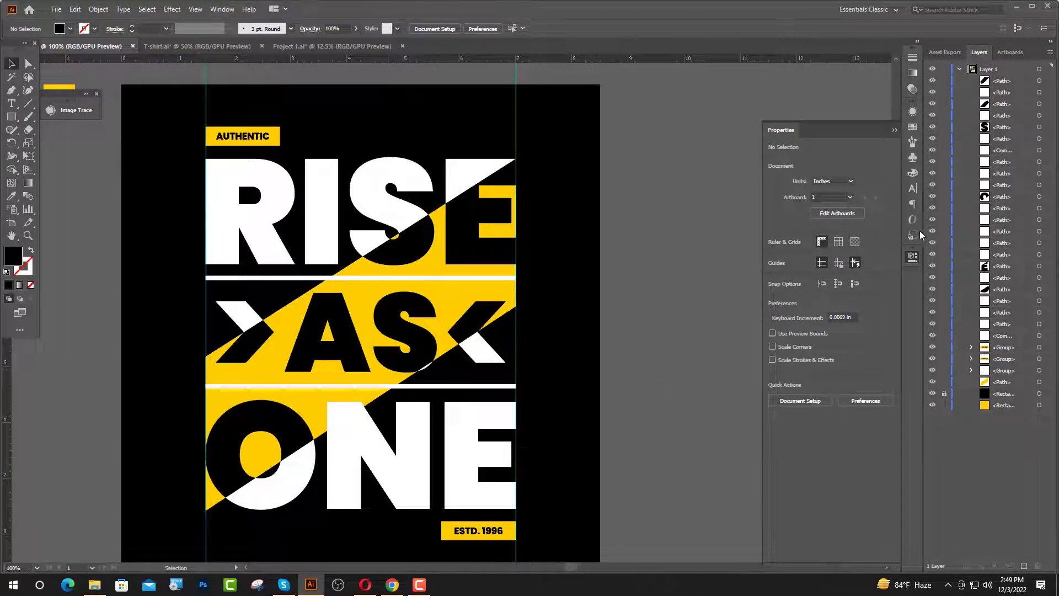
# Group all the lettering, labels, bars and yellow band, and center the group vertically on the artboard.
pyautogui.click(894, 130)
pyautogui.moveTo(311, 144); pyautogui.dragTo(480, 444)
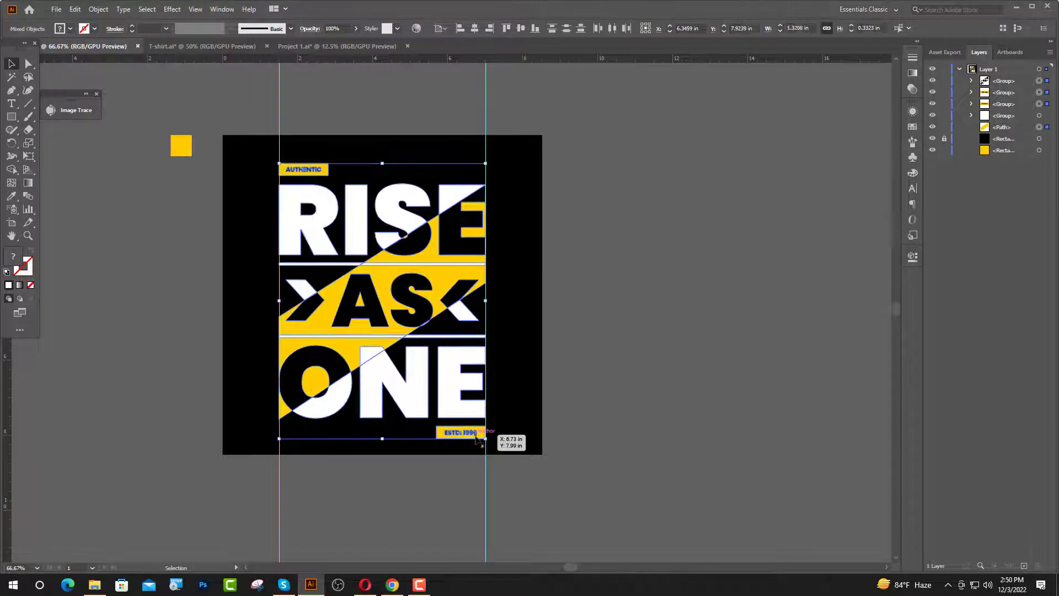
pyautogui.hotkey('ctrl', 'g')
pyautogui.press('v')
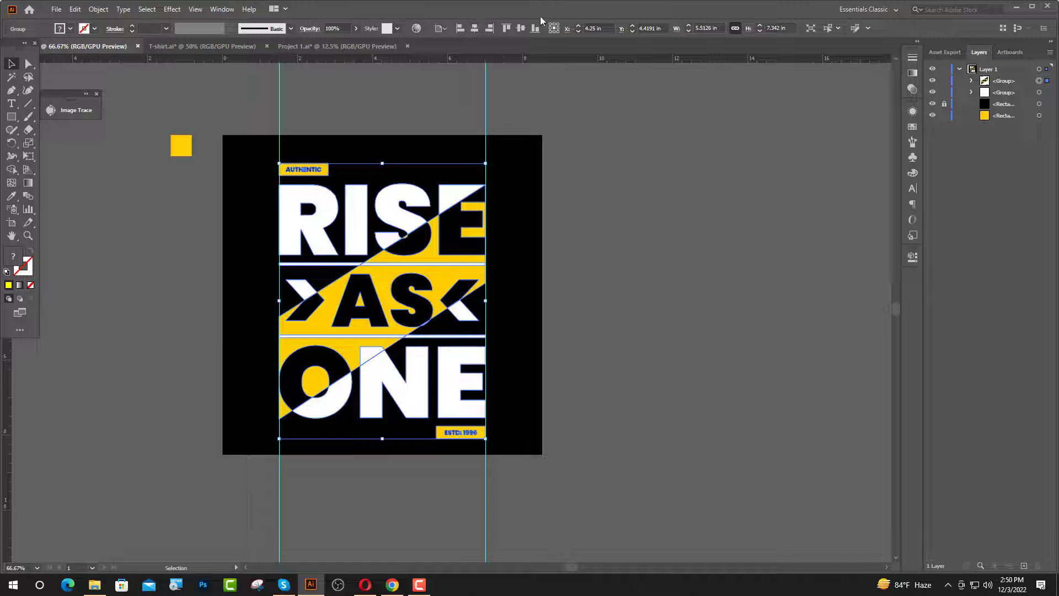
pyautogui.click(522, 28)
# Delete the grouped pair of vertical guides at the sides of the lettering.
pyautogui.click(546, 385)
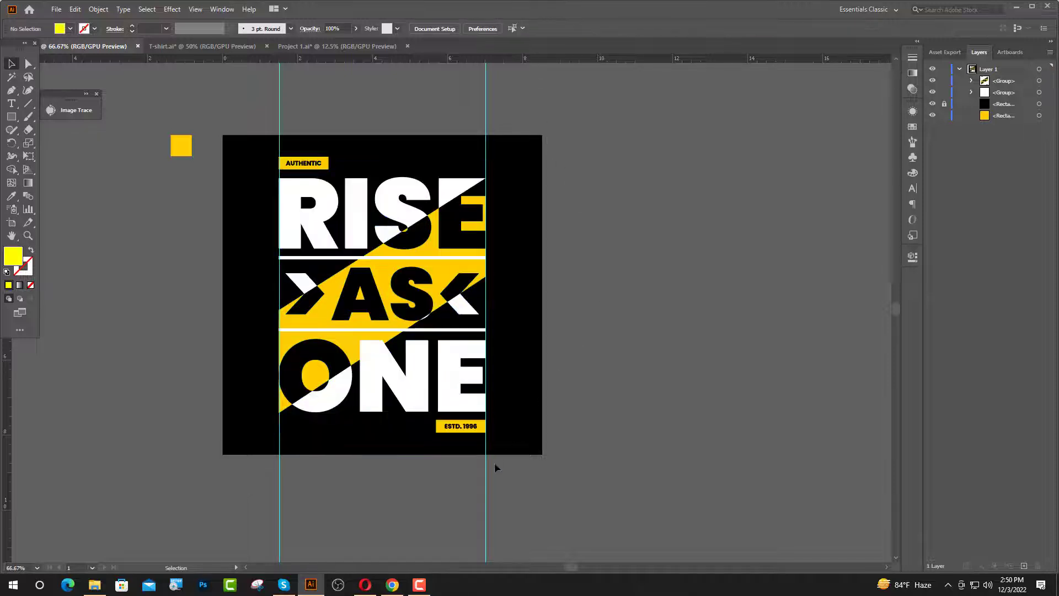
pyautogui.click(277, 506)
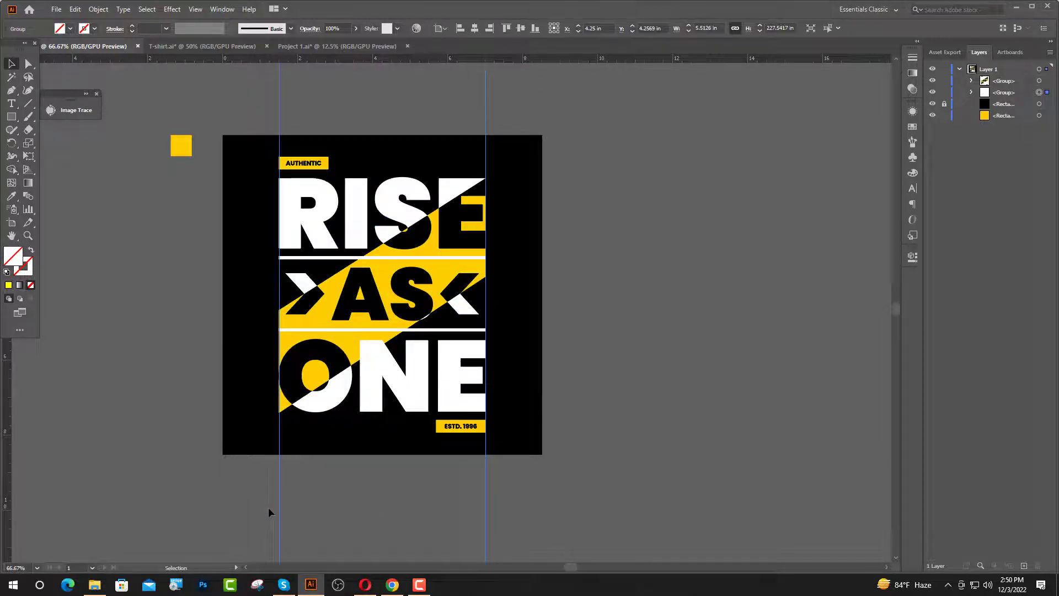
pyautogui.press('Delete')
# Copy the distressed texture group from Project 1.ai into the RISE AS ONE design document.
pyautogui.click(326, 49)
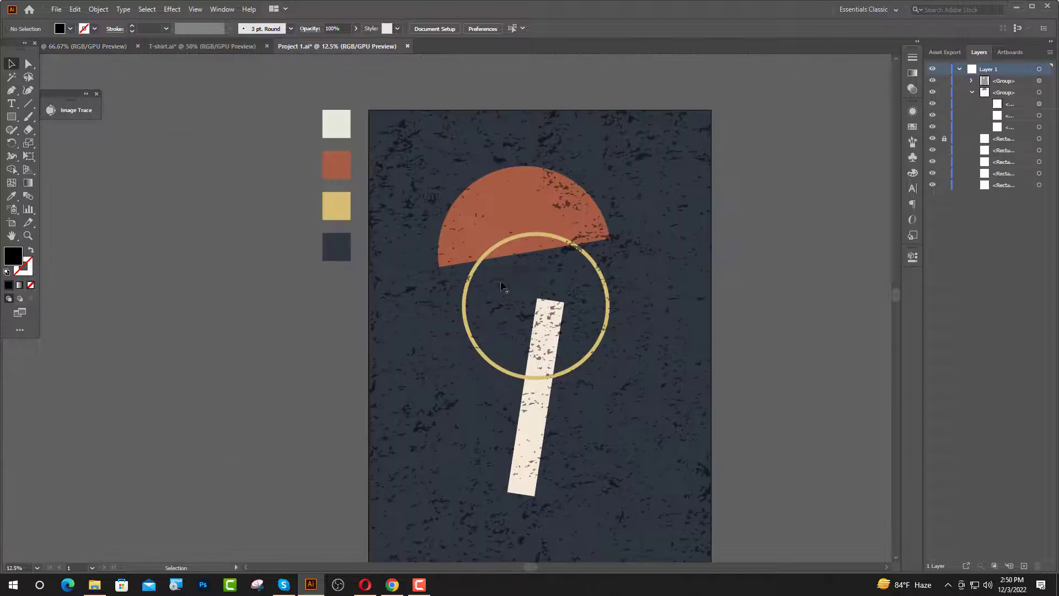
pyautogui.moveTo(440, 282); pyautogui.dragTo(474, 294)
pyautogui.scroll(-2, 403, 397)
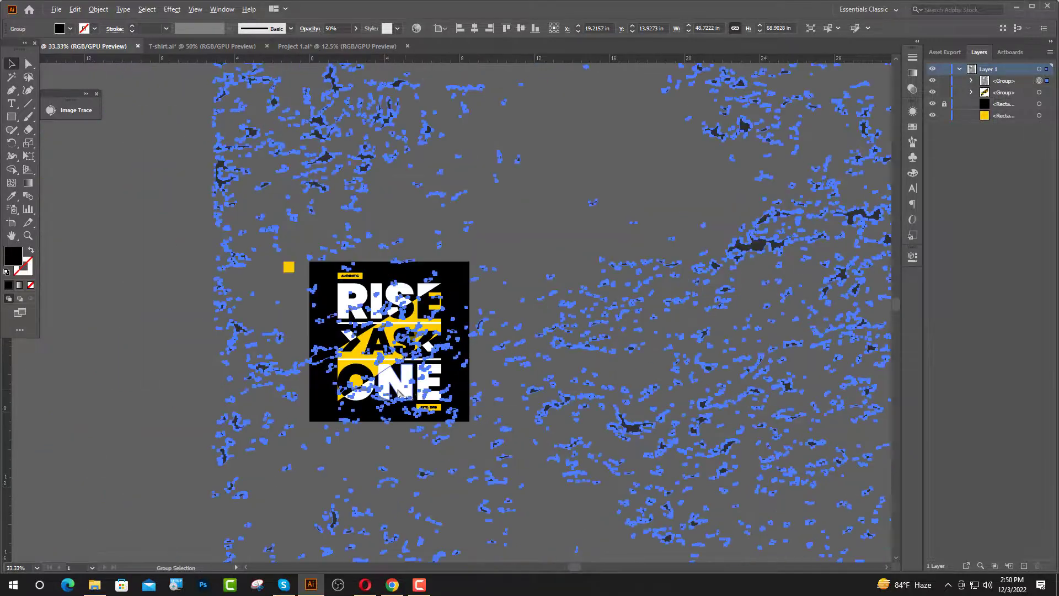
# Scale the texture group down to about 7.45 by 10.54 in and position it over the lettering.
pyautogui.moveTo(216, 514); pyautogui.dragTo(600, 519)
pyautogui.moveTo(684, 489); pyautogui.dragTo(416, 354)
pyautogui.moveTo(394, 483); pyautogui.dragTo(394, 452)
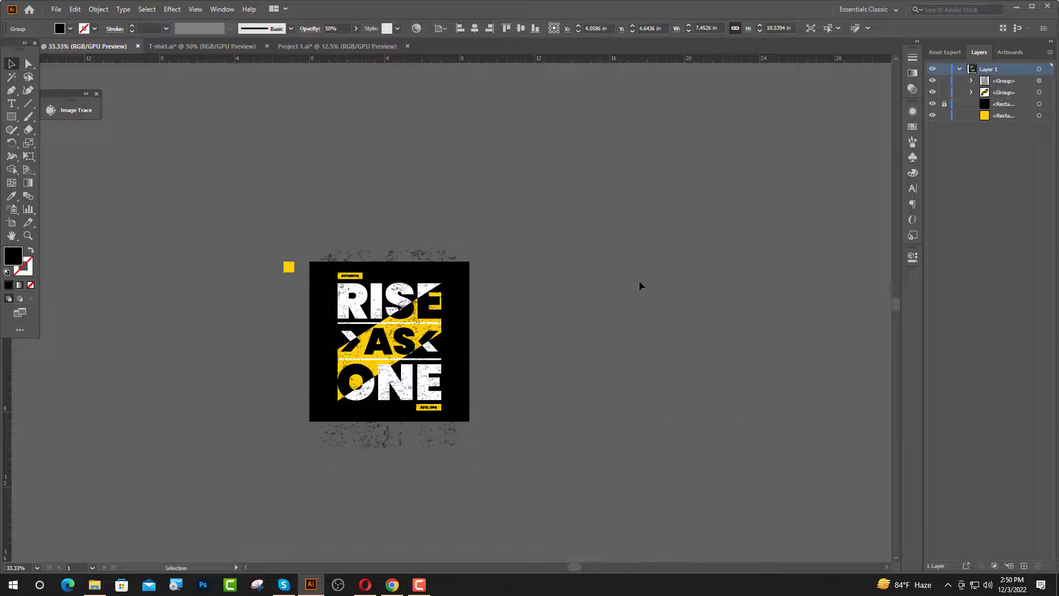
pyautogui.click(638, 286)
pyautogui.scroll(2, 373, 371)
pyautogui.moveTo(373, 370); pyautogui.dragTo(438, 353)
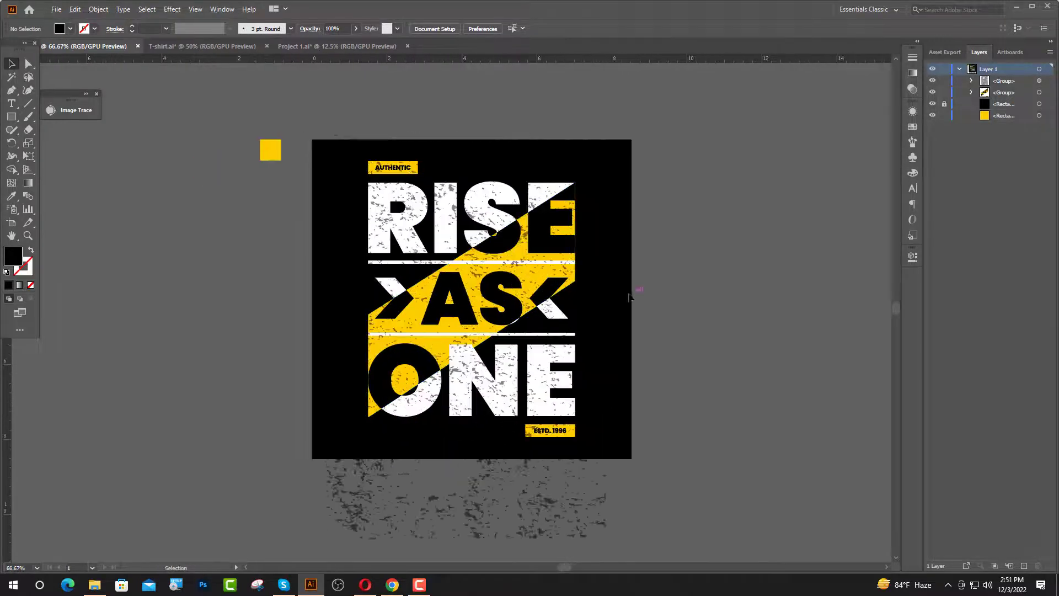
# Draw a black rectangle about 5.5 by 7.3 in that covers the artwork from the AUTHENTIC label to the ESTD. 1996 label.
pyautogui.click(12, 117)
pyautogui.moveTo(368, 160); pyautogui.dragTo(576, 437)
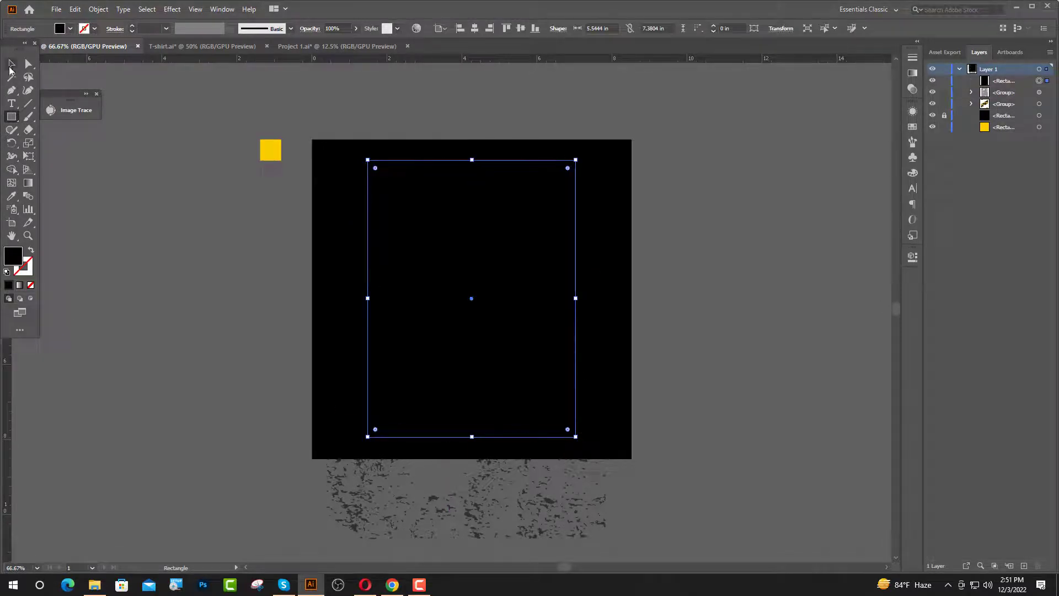
pyautogui.click(11, 63)
pyautogui.hotkey('ctrl', '1')
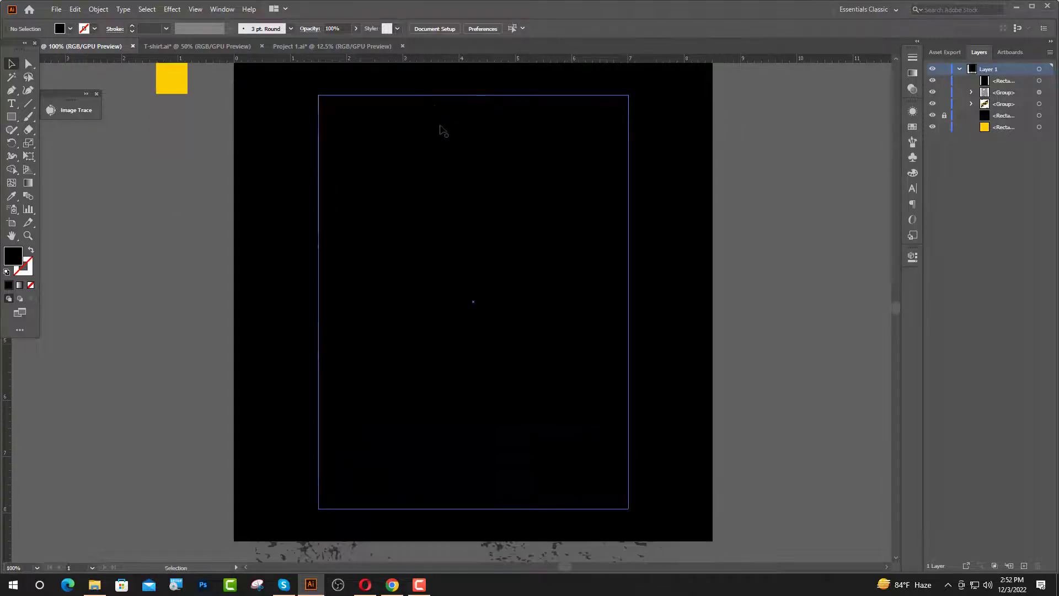
pyautogui.click(314, 90)
# Make a clipping mask from the rectangle, the texture and the grouped lettering.
pyautogui.moveTo(245, 87)
pyautogui.mouseDown()
pyautogui.moveTo(379, 256)
pyautogui.moveTo(603, 428)
pyautogui.moveTo(656, 444)
pyautogui.mouseUp()
pyautogui.rightClick(403, 323)
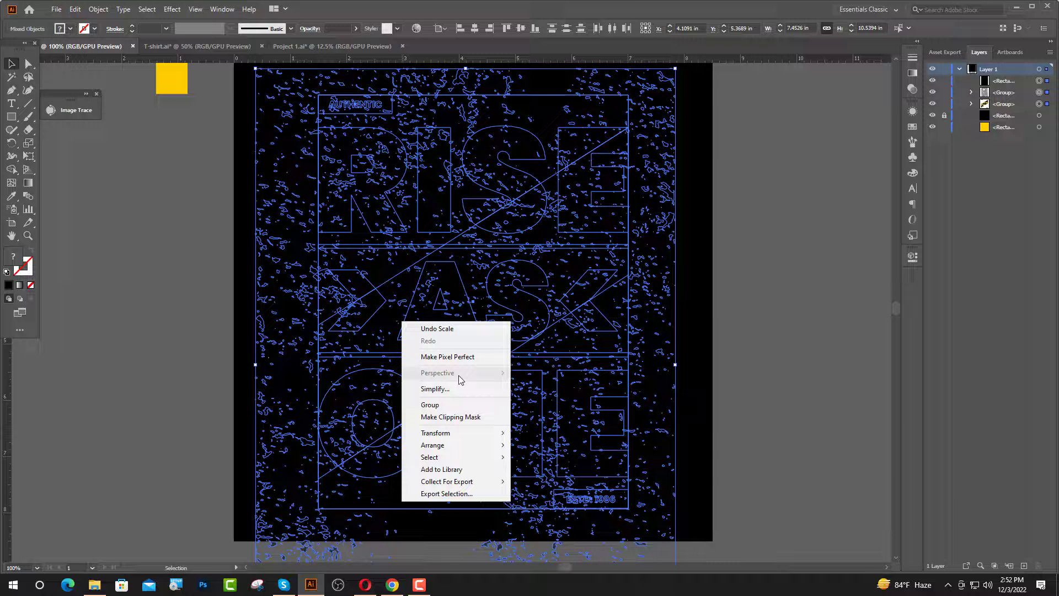
pyautogui.click(455, 414)
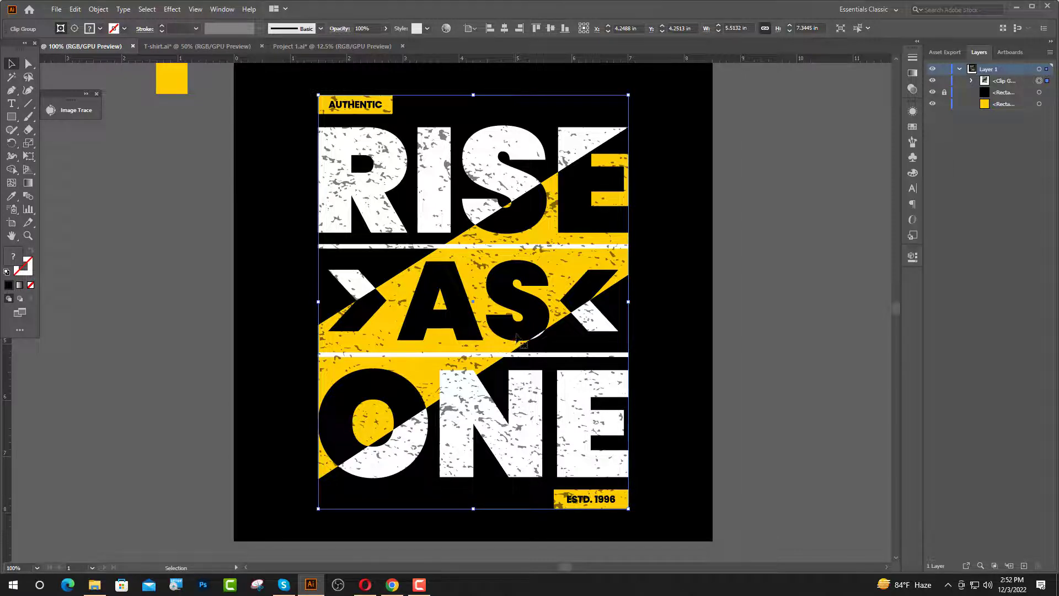
# Bring the clipped design into T-shirt.ai and center it horizontally and vertically on the artboard.
pyautogui.click(554, 338)
pyautogui.moveTo(448, 312); pyautogui.dragTo(402, 224)
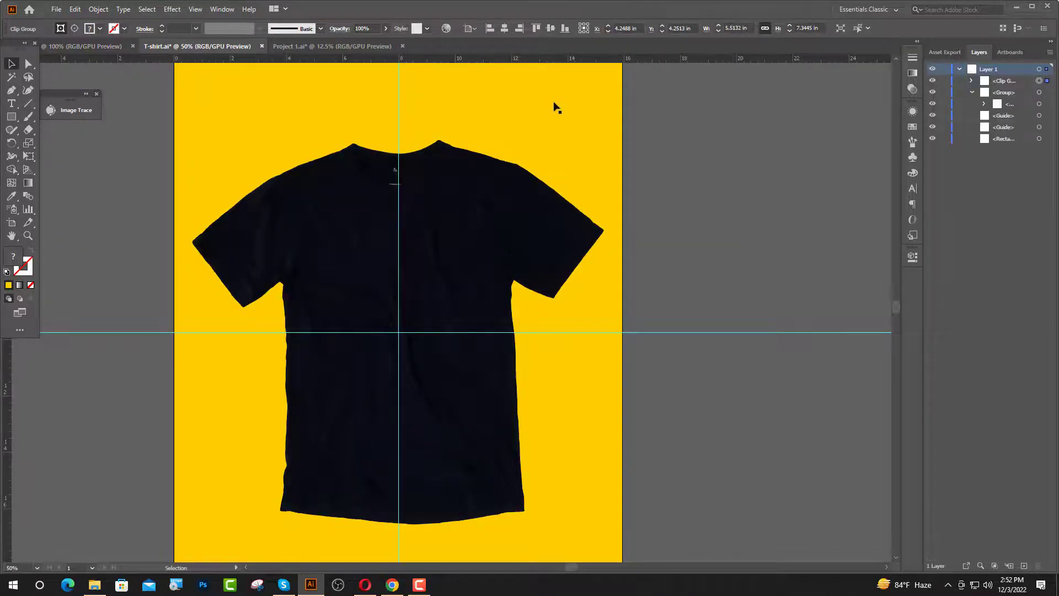
pyautogui.click(504, 28)
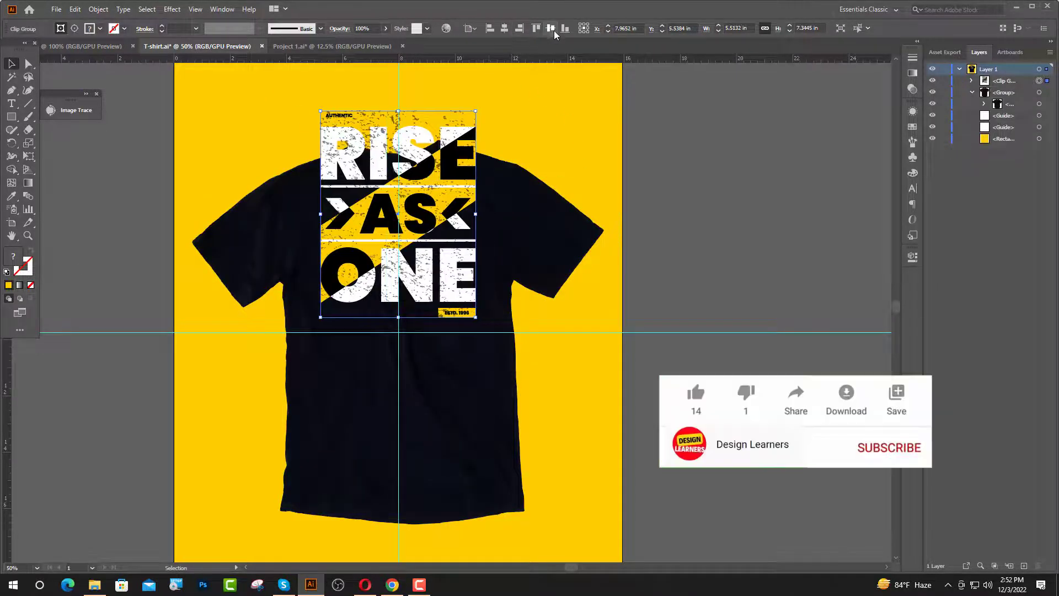
pyautogui.click(550, 28)
# Scale the design down to about 4.88 by 6.5 in and nudge it slightly upward on the shirt.
pyautogui.moveTo(475, 332); pyautogui.dragTo(468, 333)
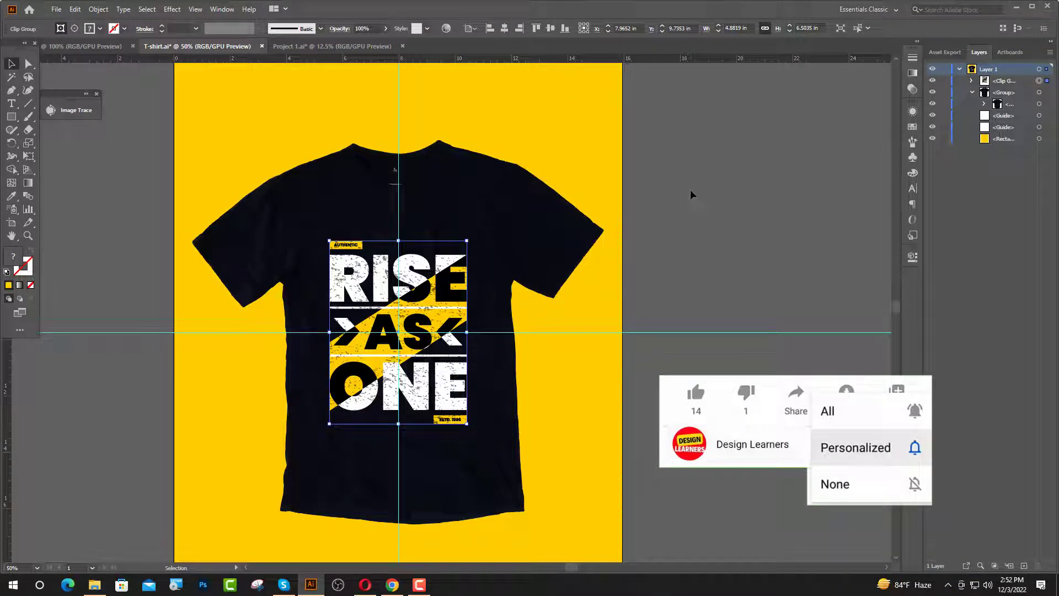
pyautogui.press('Up')
pyautogui.press('Up')
pyautogui.press('Up')
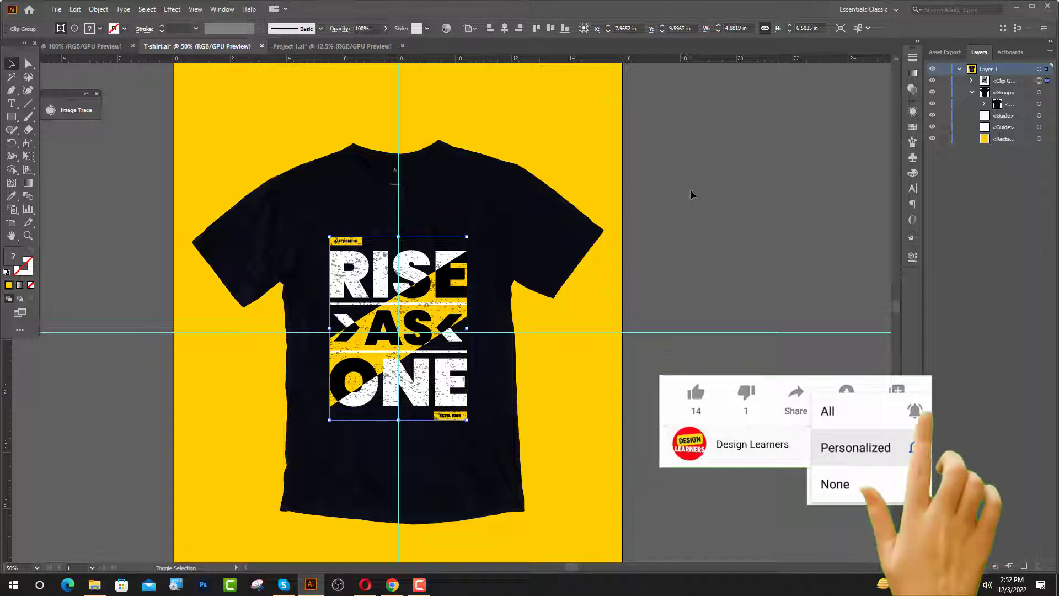
# Hide the two guides that cross the T-shirt mockup.
pyautogui.click(690, 190)
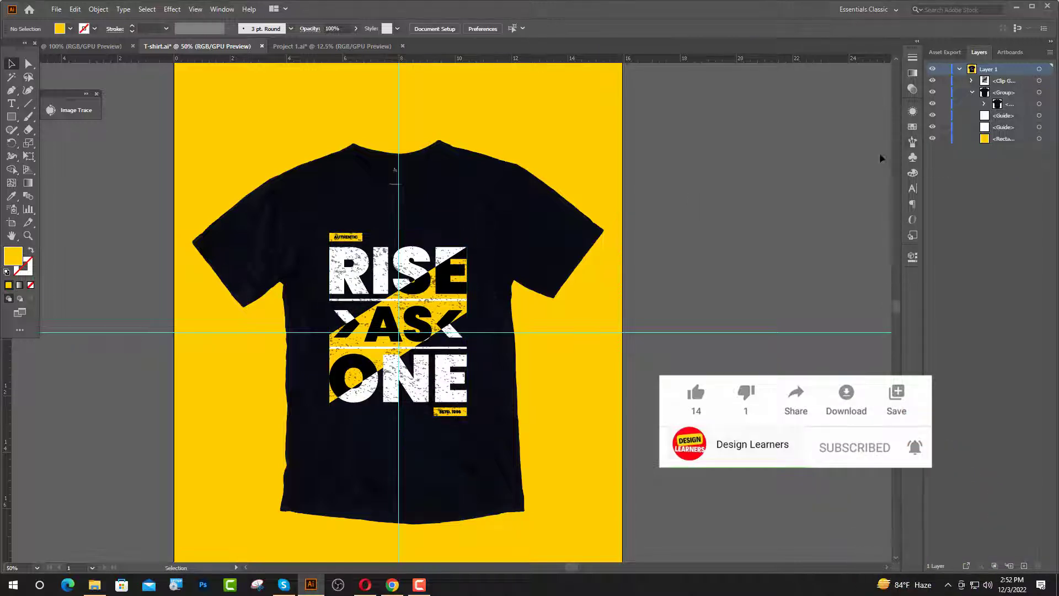
pyautogui.moveTo(932, 115); pyautogui.dragTo(932, 127)
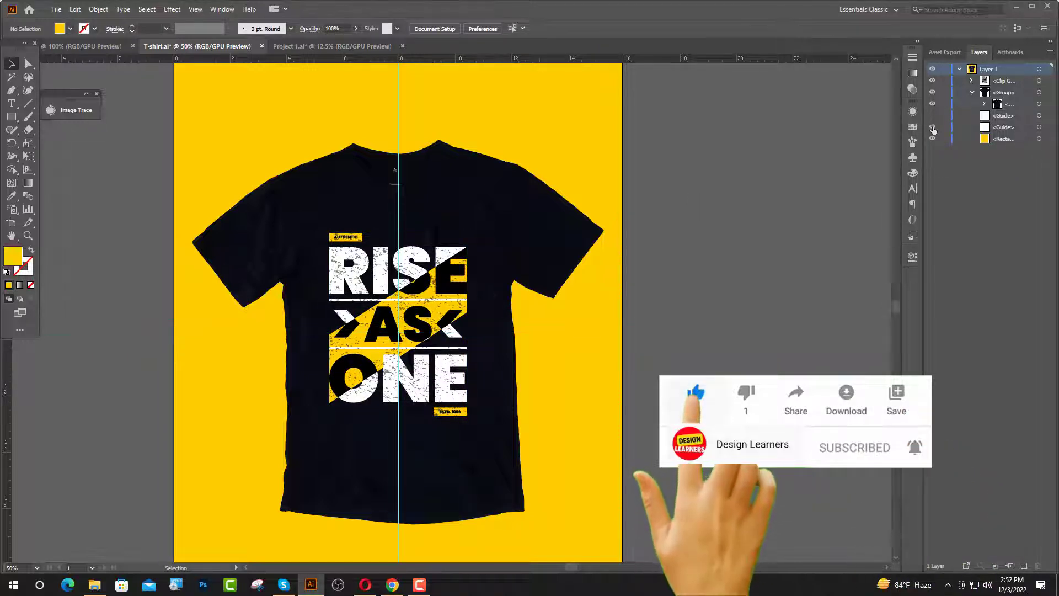